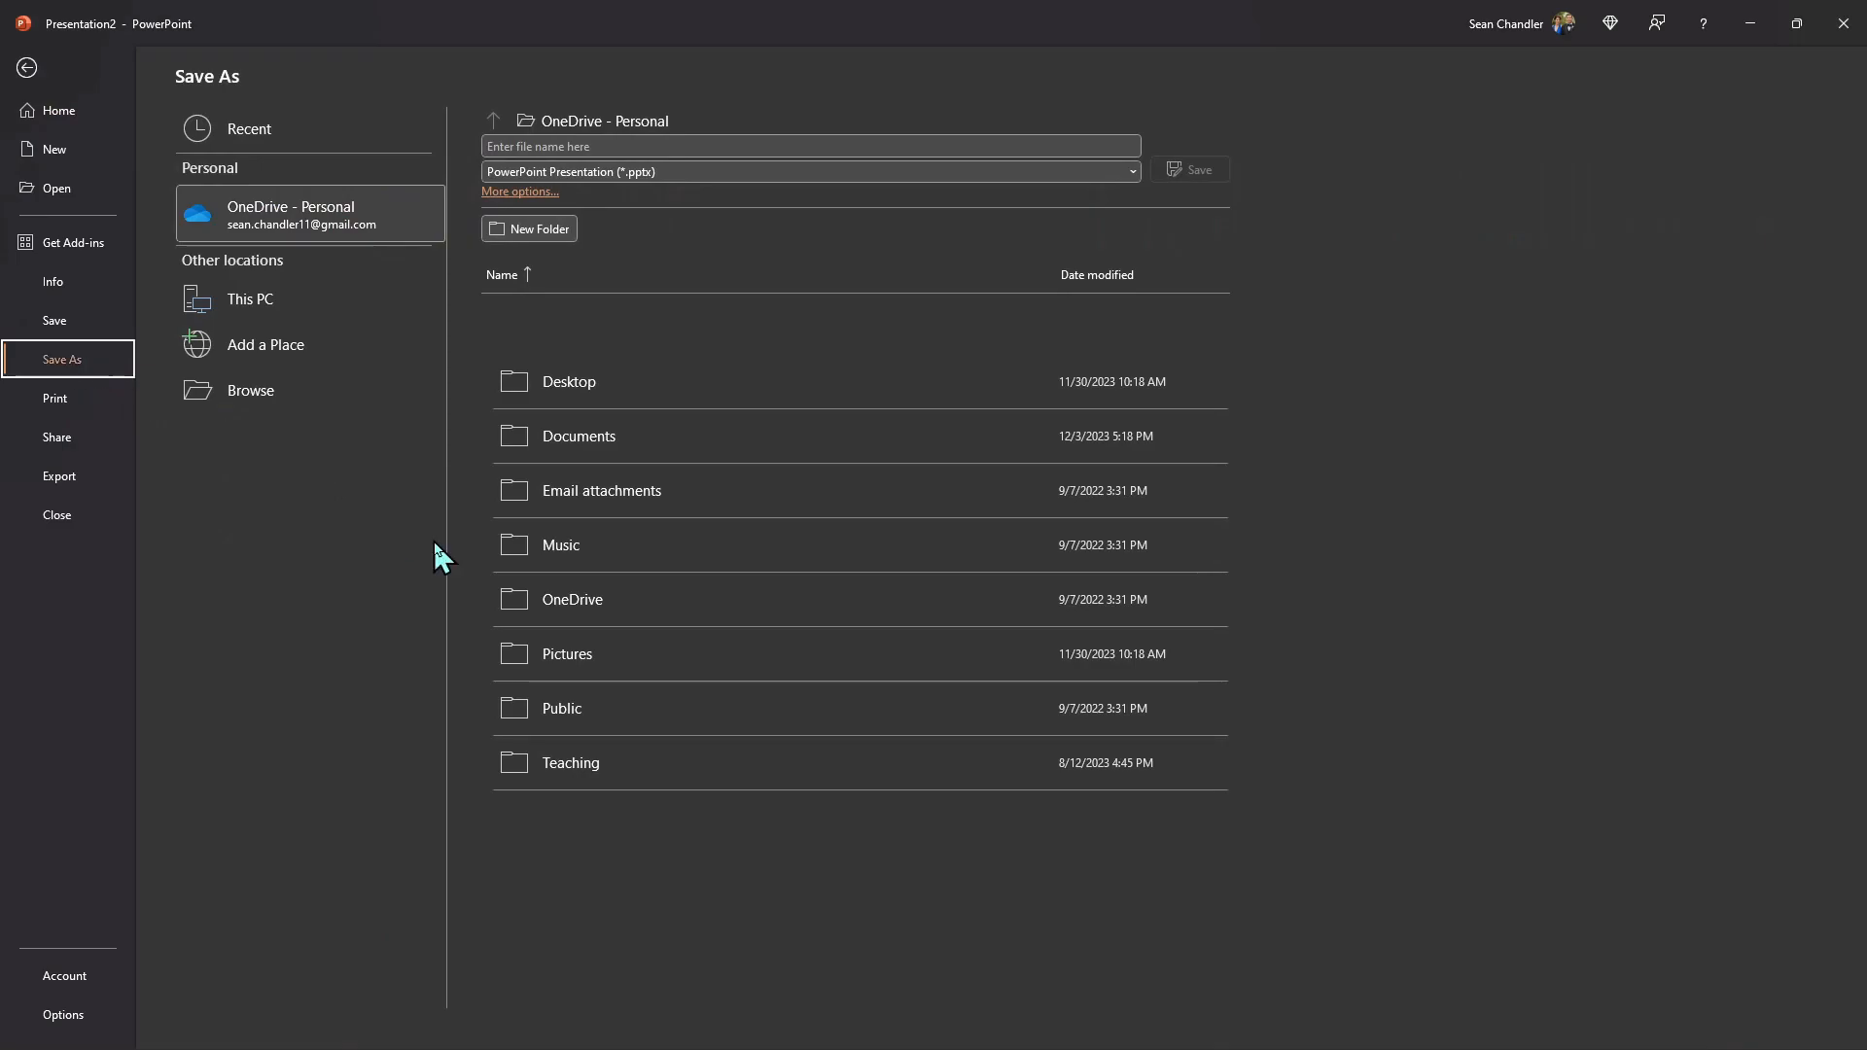
Browse for a save location and open Desktop > Teaching > Udemy > Power BI Portfolio in a Day > Kraken_Koffee_Sales_Infographic.
{"action": "left_click", "coordinate": [249, 391]}
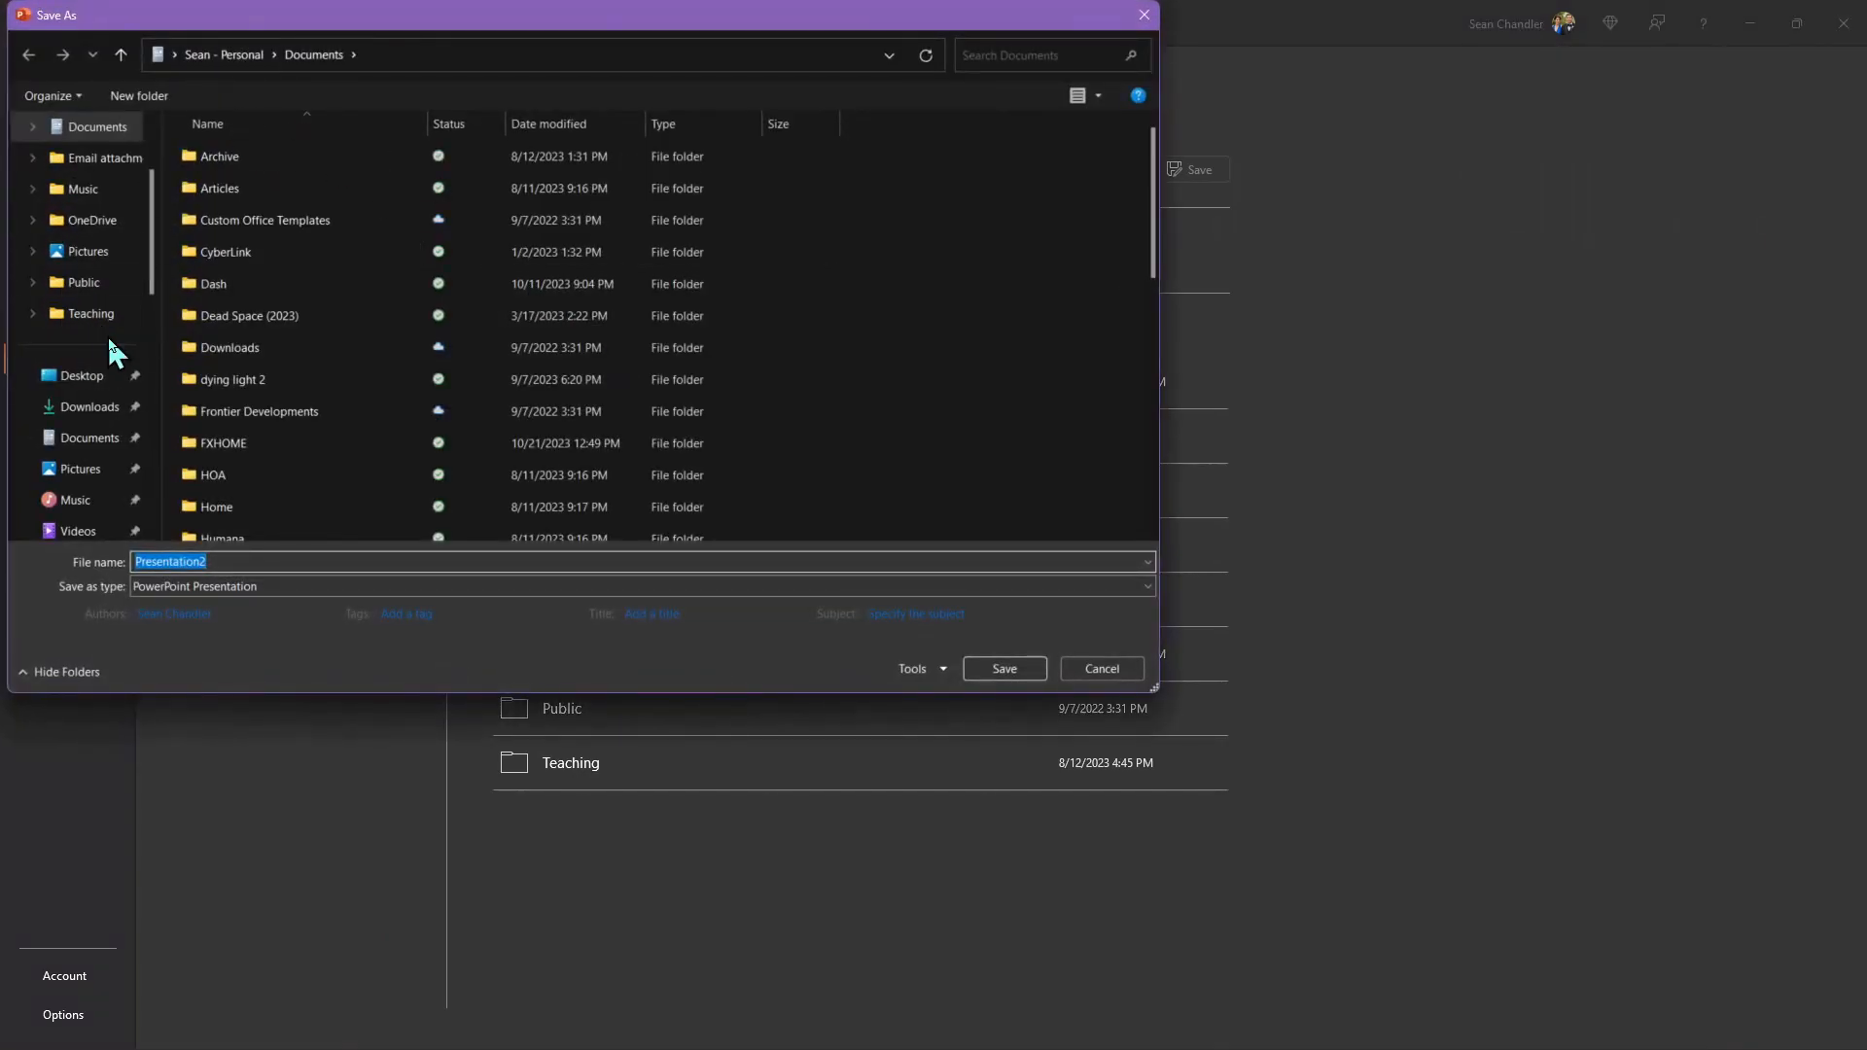
{"action": "left_click", "coordinate": [87, 313]}
{"action": "double_click", "coordinate": [257, 348]}
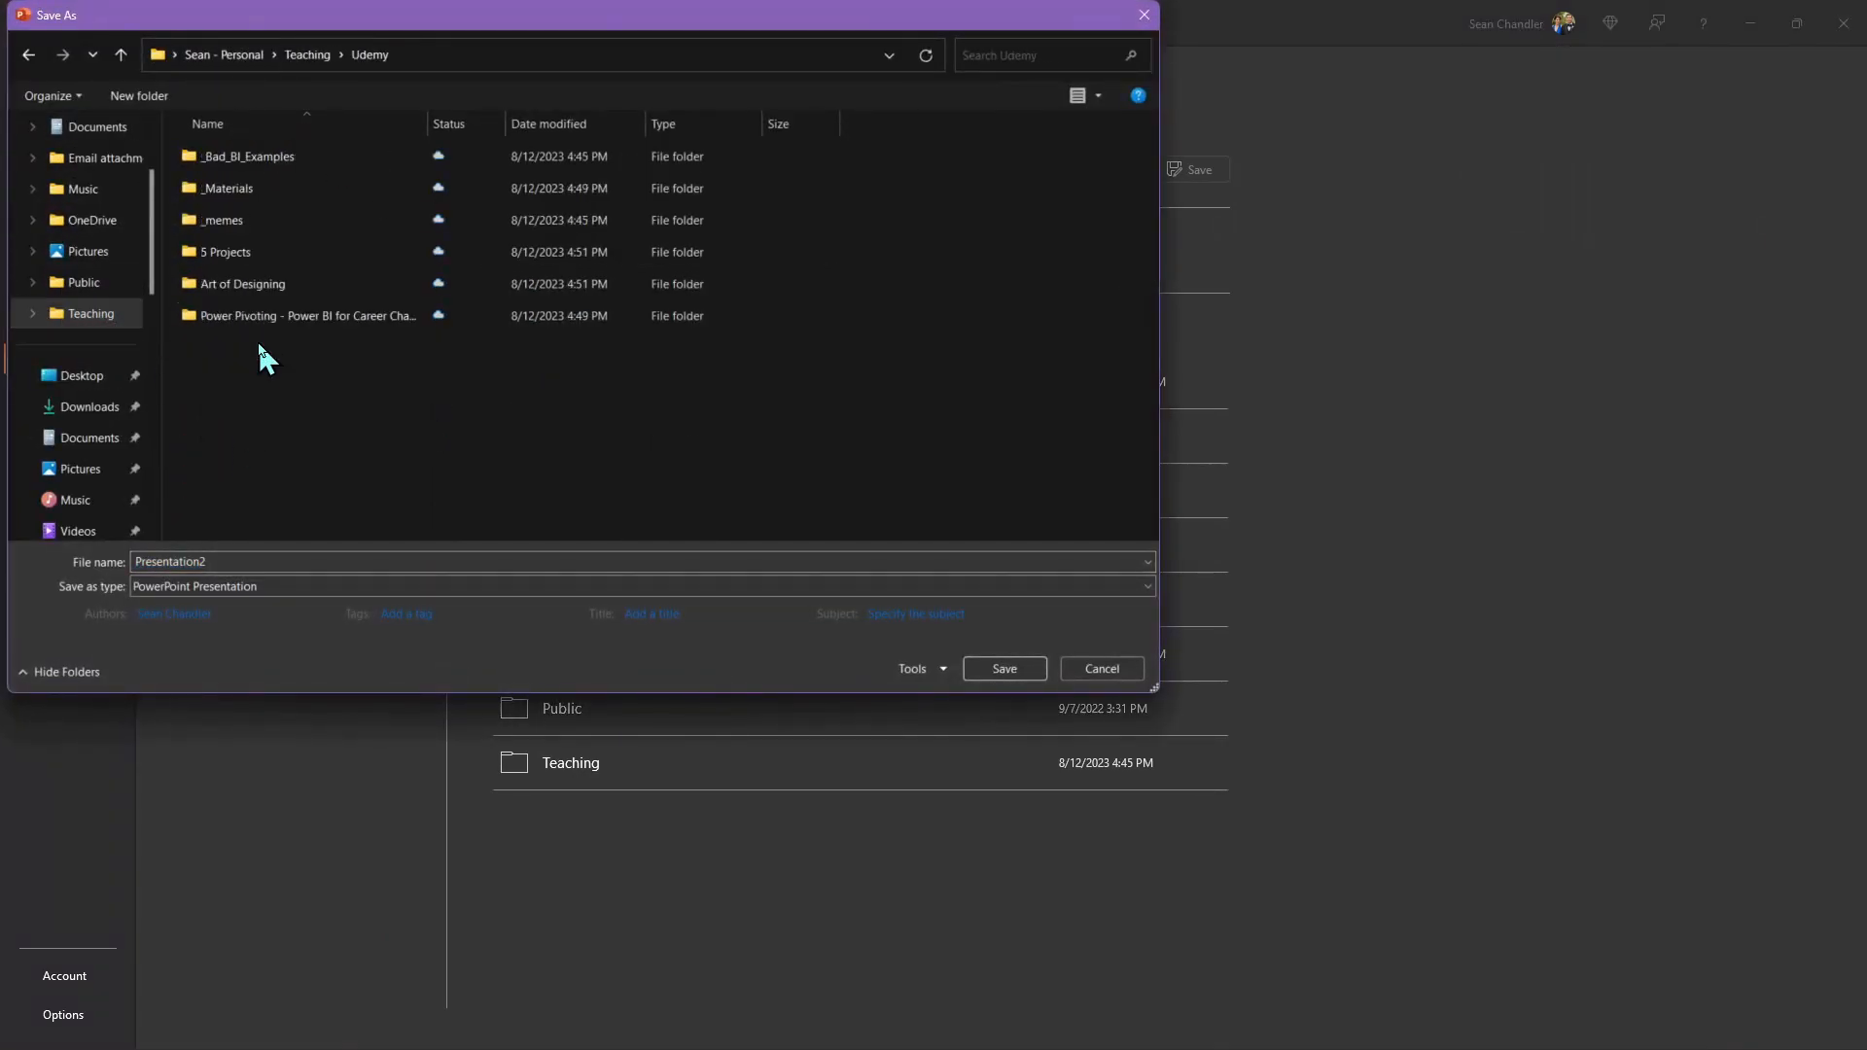
{"action": "scroll", "coordinate": [88, 243], "scroll_direction": "up", "scroll_amount": 3}
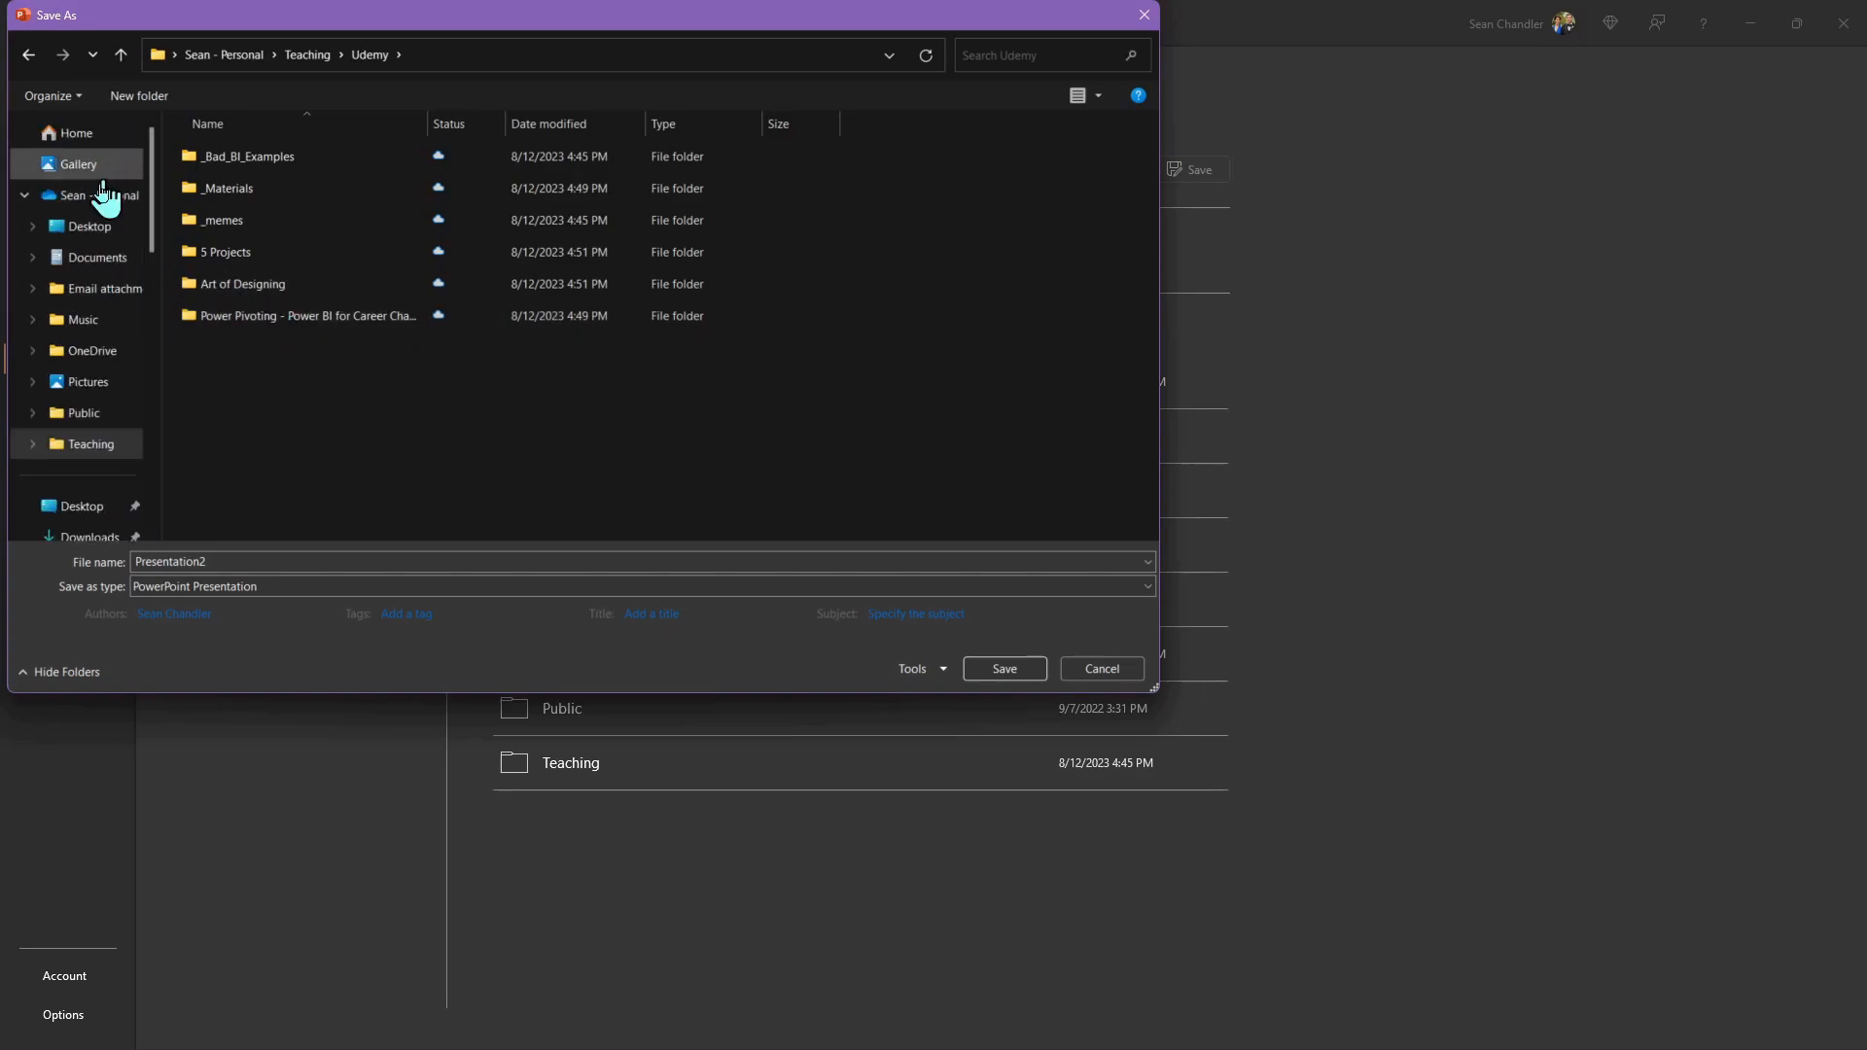
{"action": "left_click", "coordinate": [105, 195]}
{"action": "left_click", "coordinate": [115, 226]}
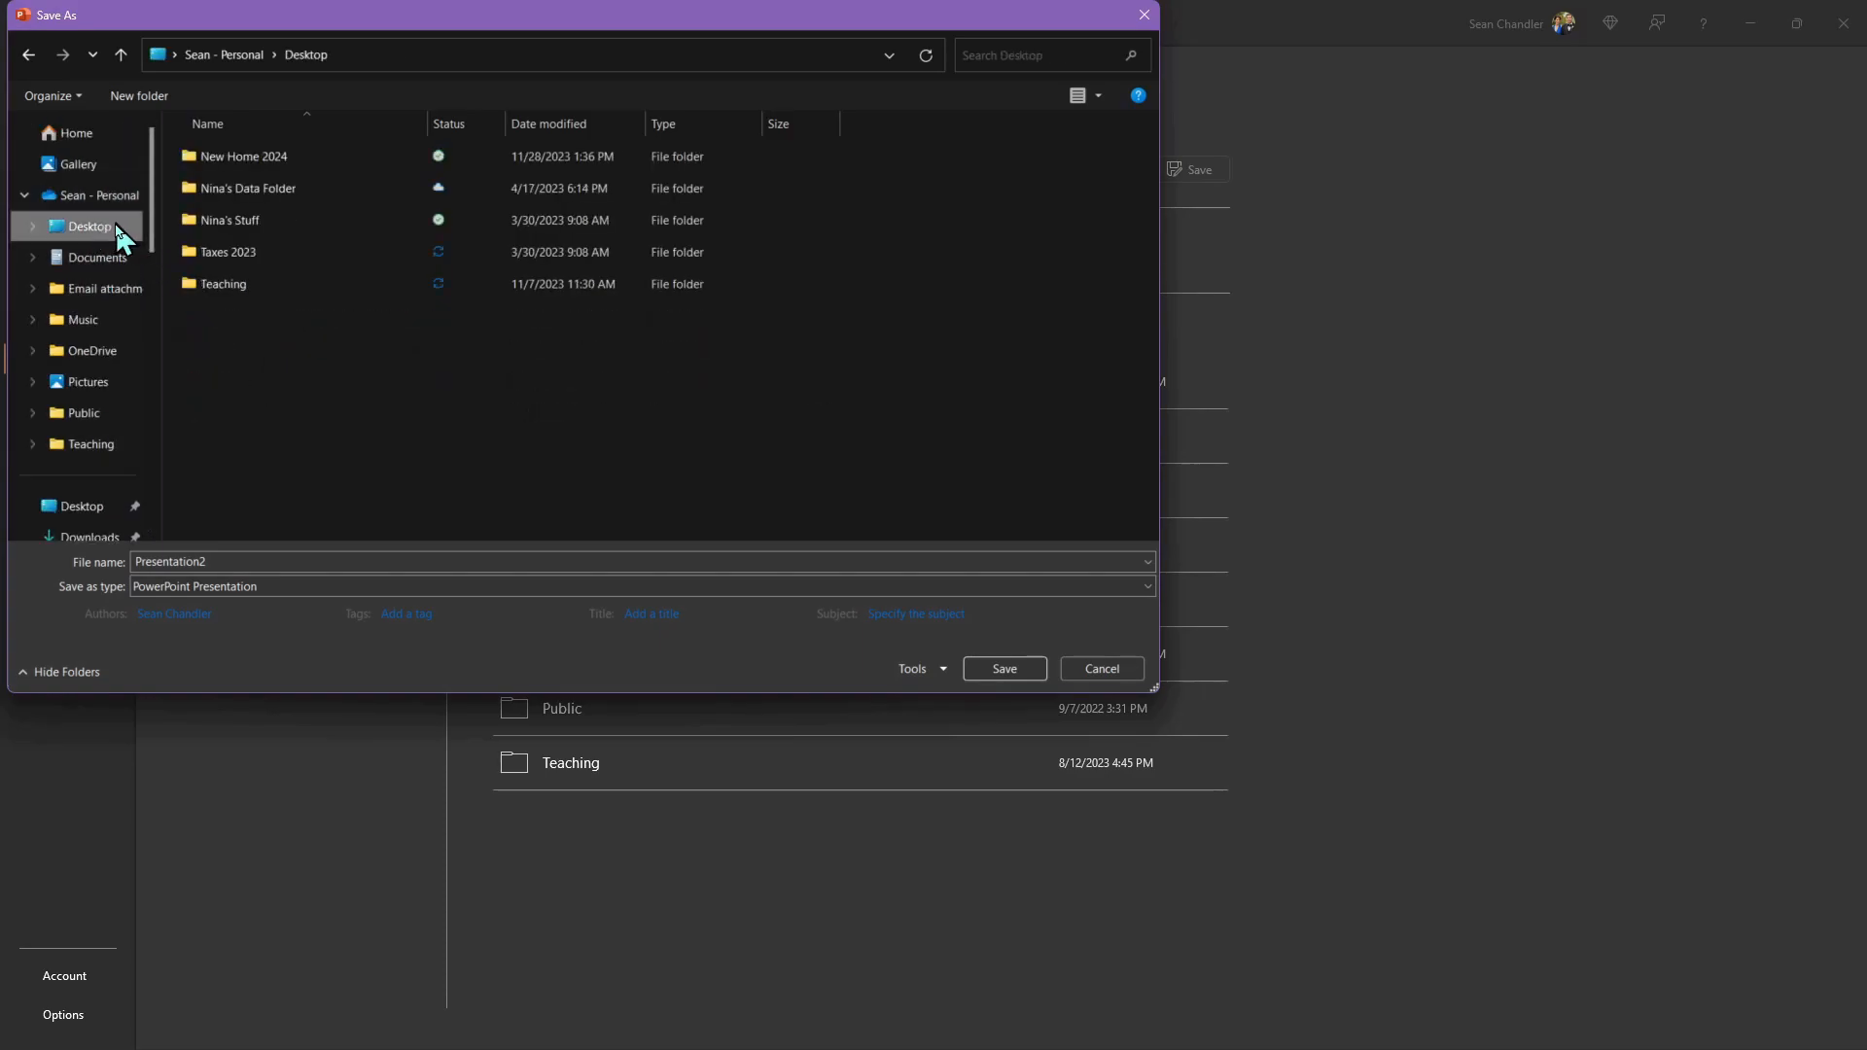
{"action": "double_click", "coordinate": [233, 285]}
{"action": "double_click", "coordinate": [232, 343]}
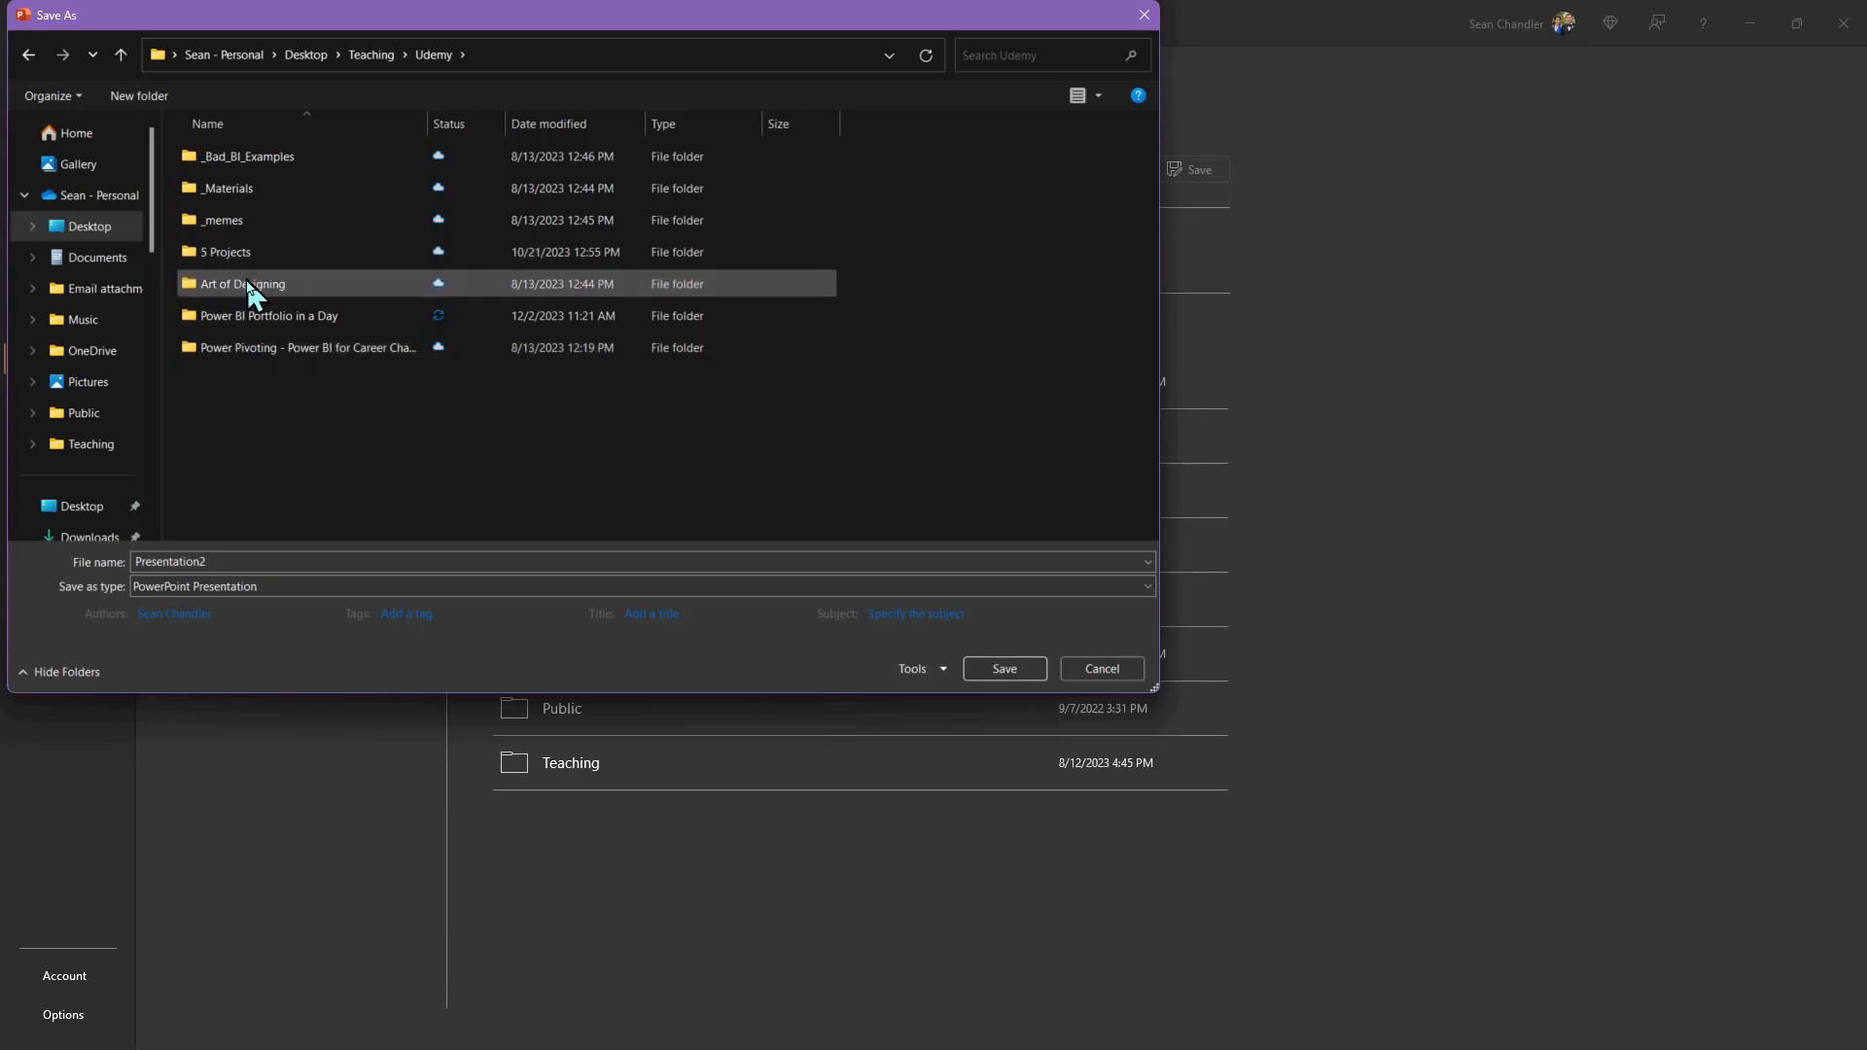
{"action": "double_click", "coordinate": [291, 317]}
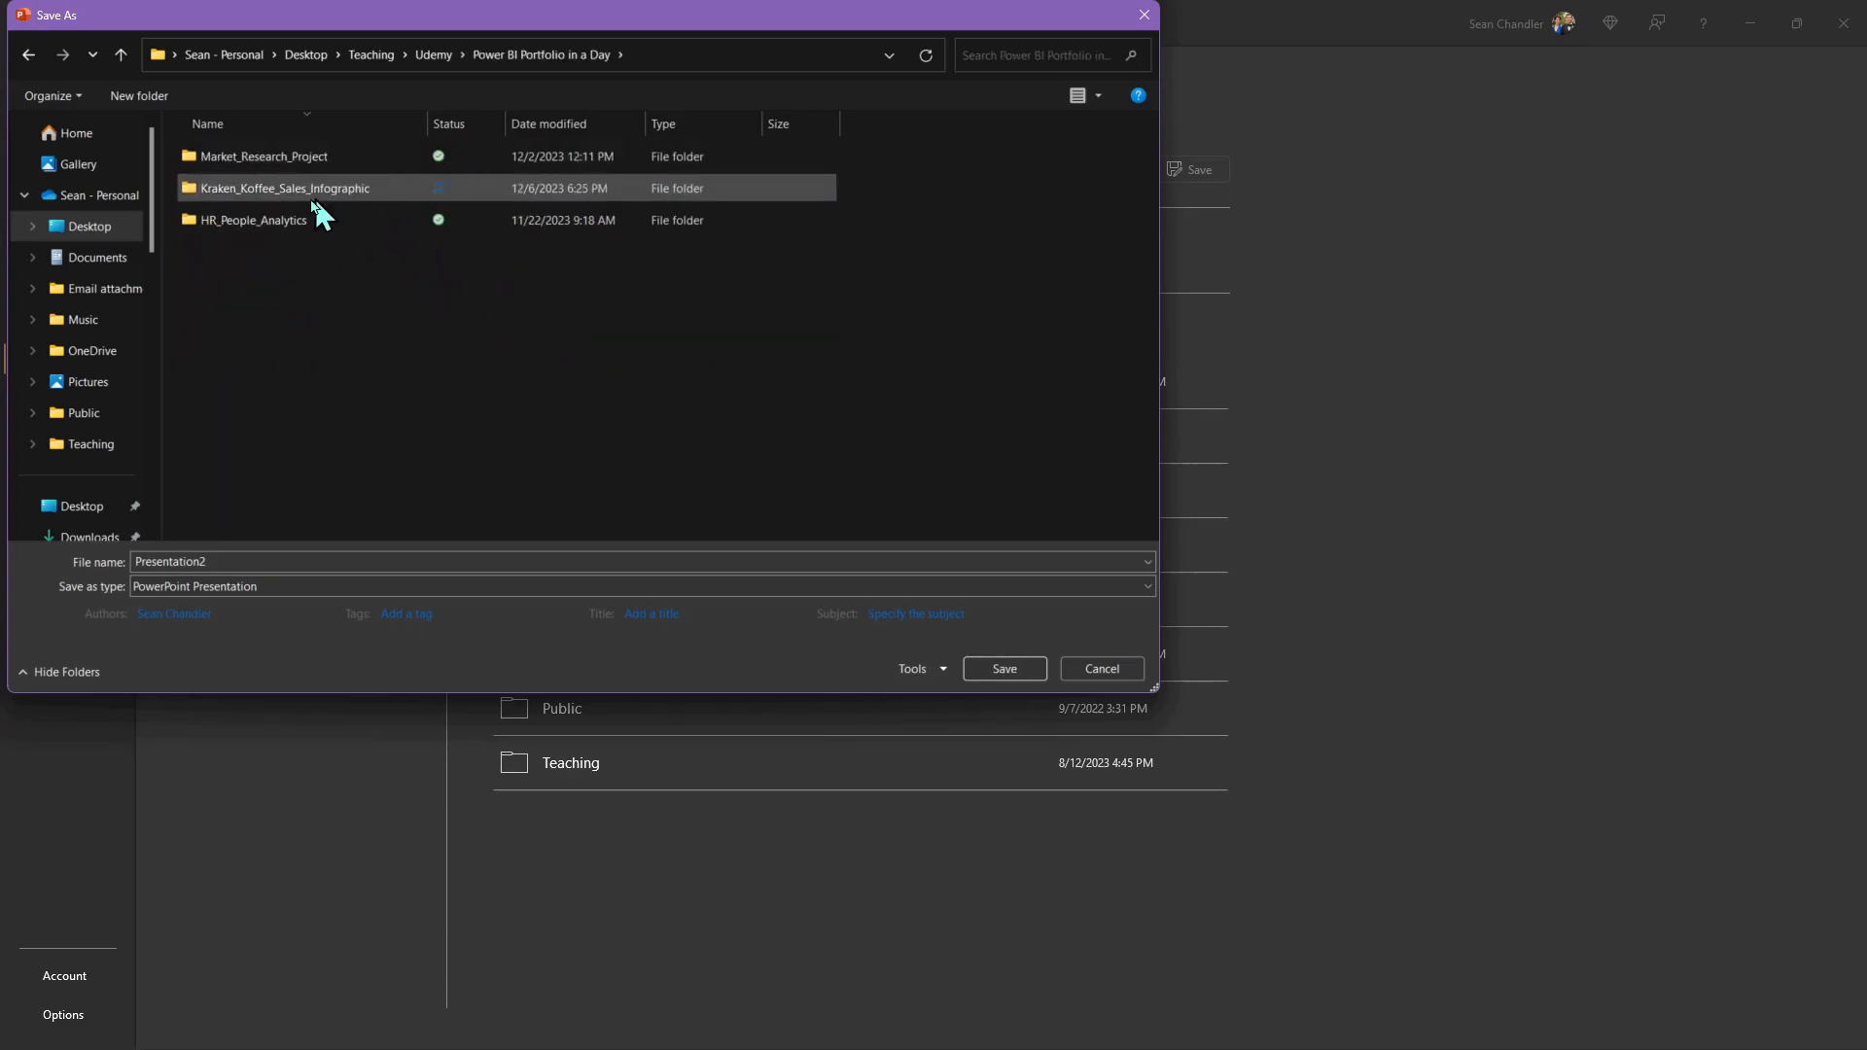
{"action": "double_click", "coordinate": [275, 190]}
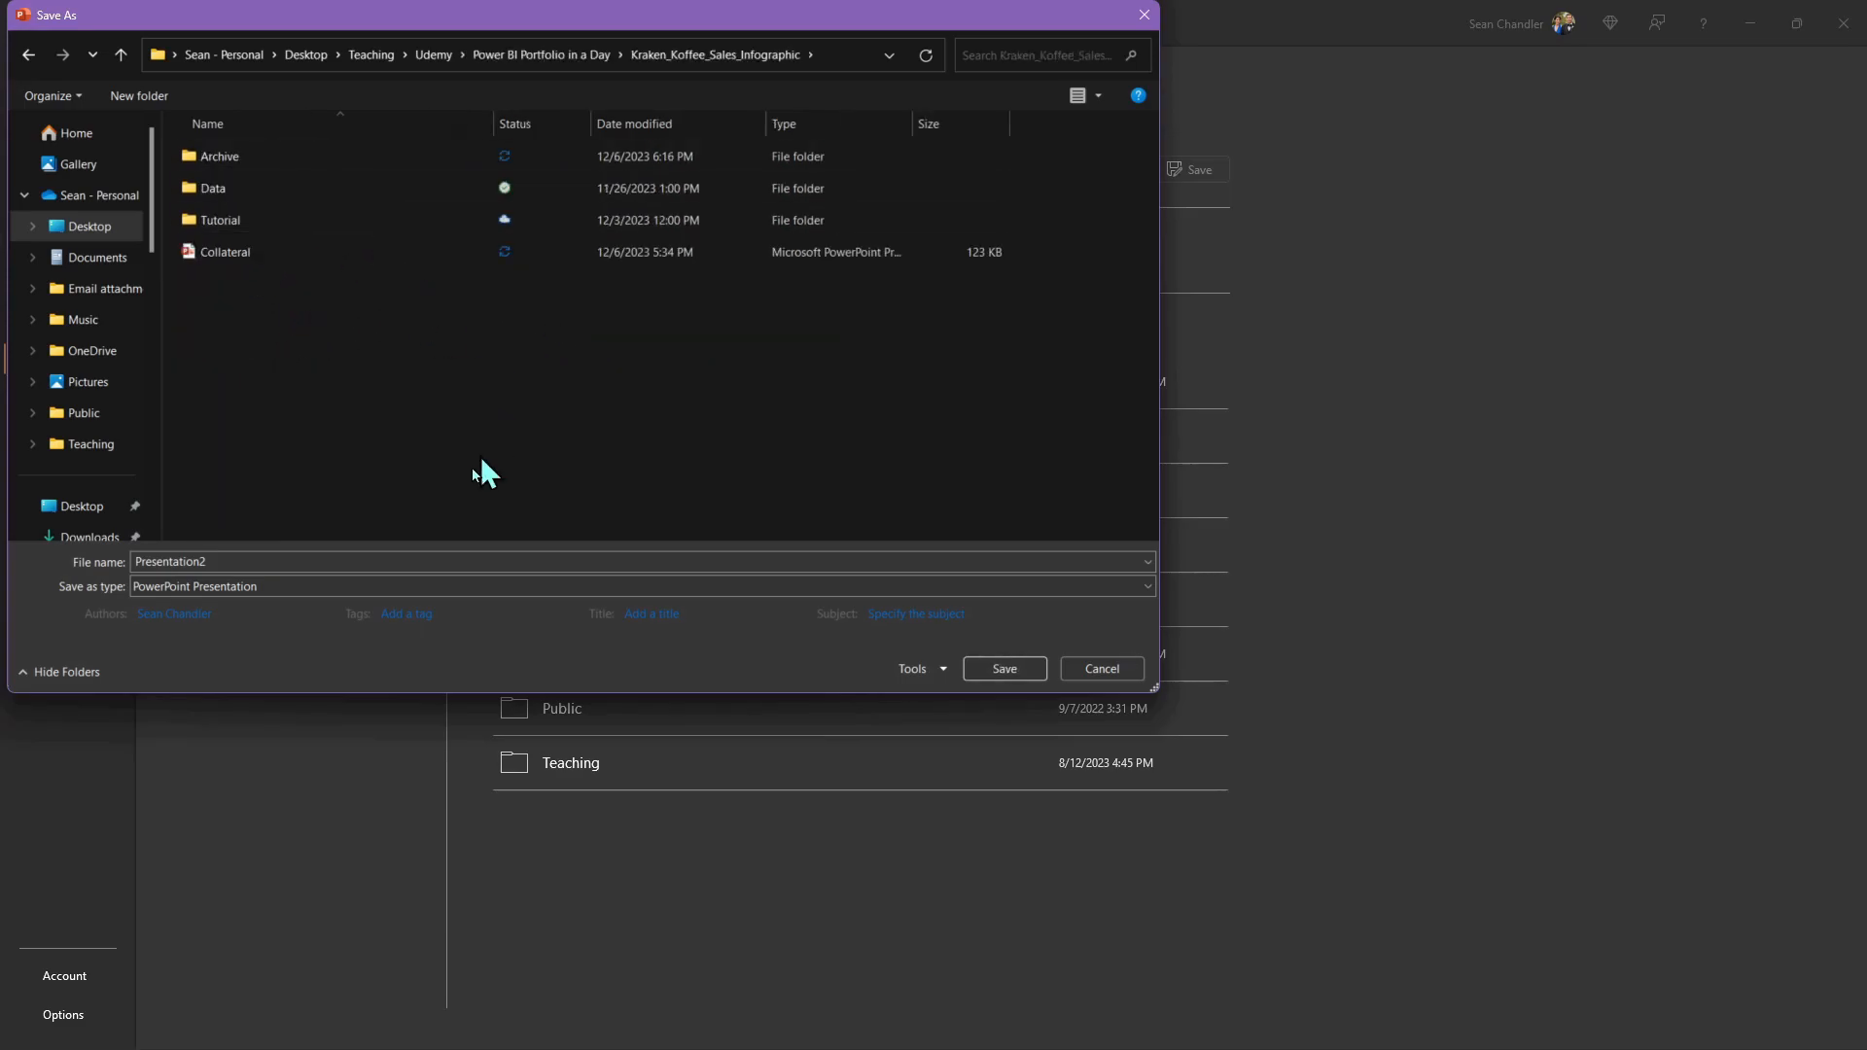
Export just the current slide as a JPEG File Interchange Format image named Infographic Background.
{"action": "double_click", "coordinate": [243, 556]}
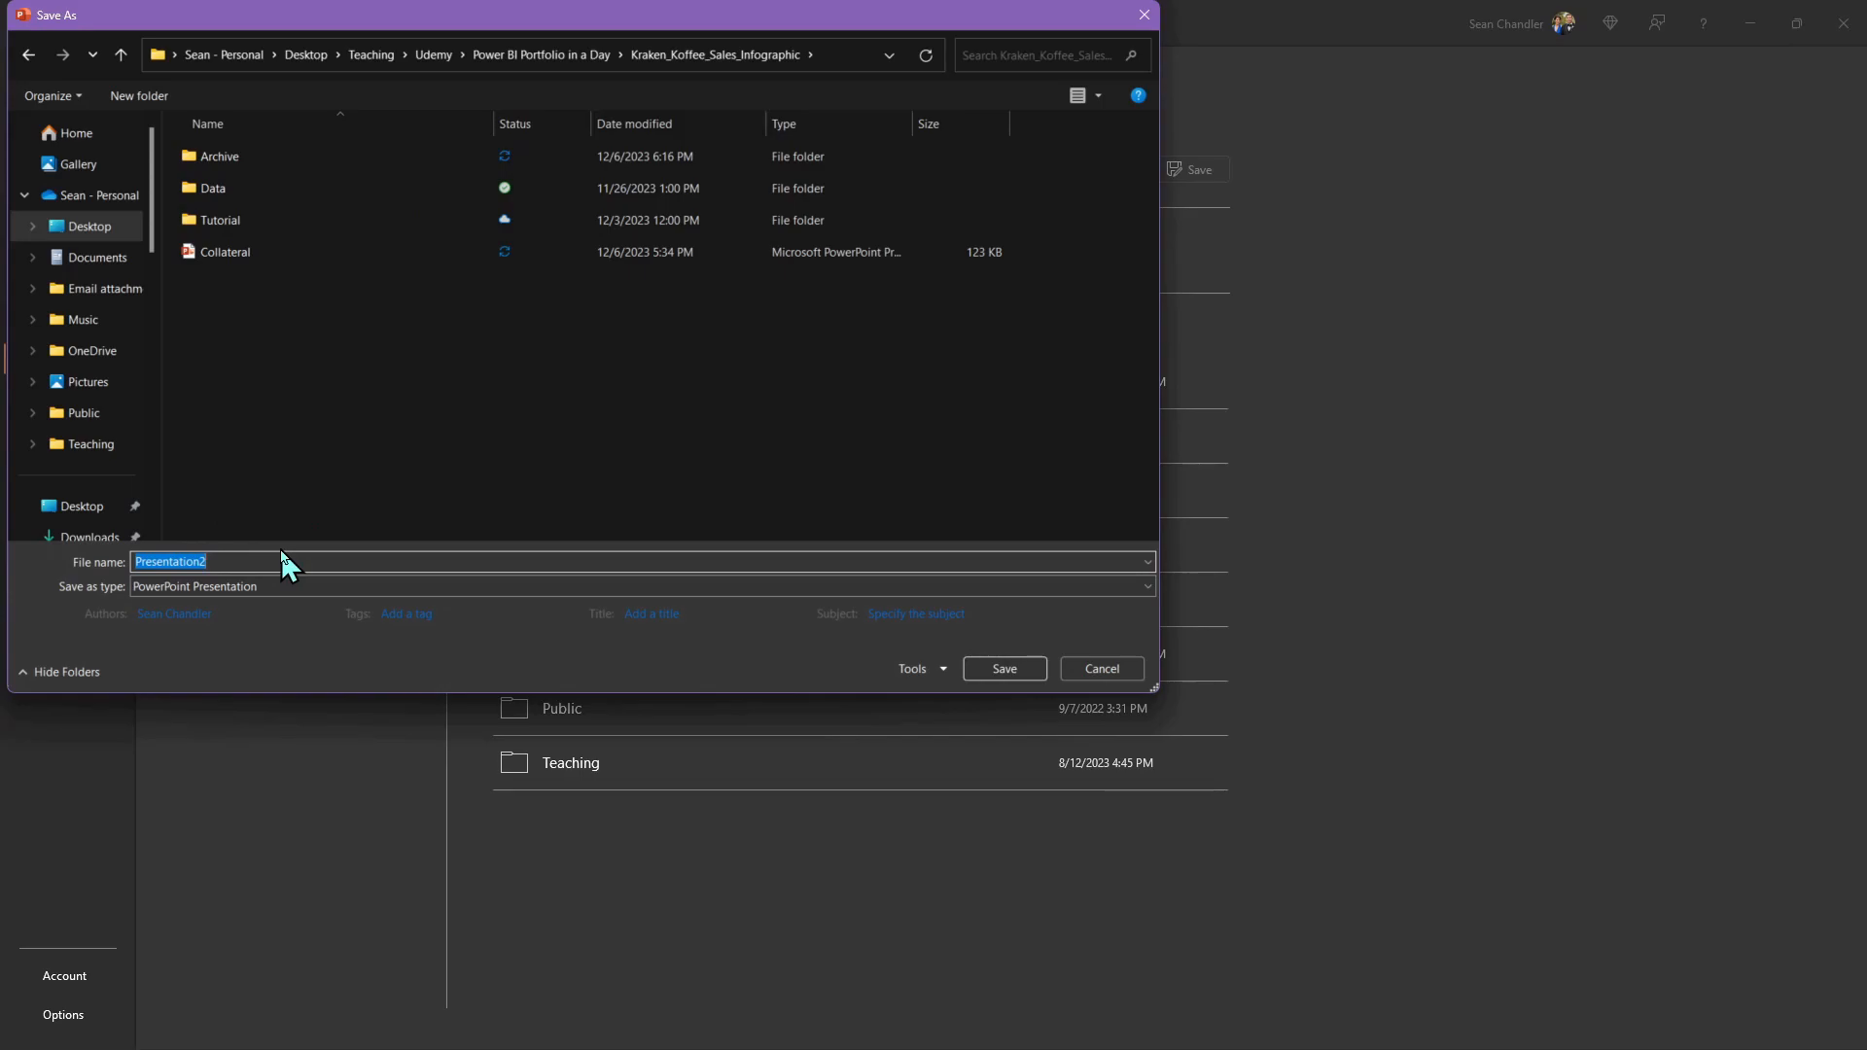
{"action": "left_click", "coordinate": [298, 586]}
{"action": "left_click", "coordinate": [277, 886]}
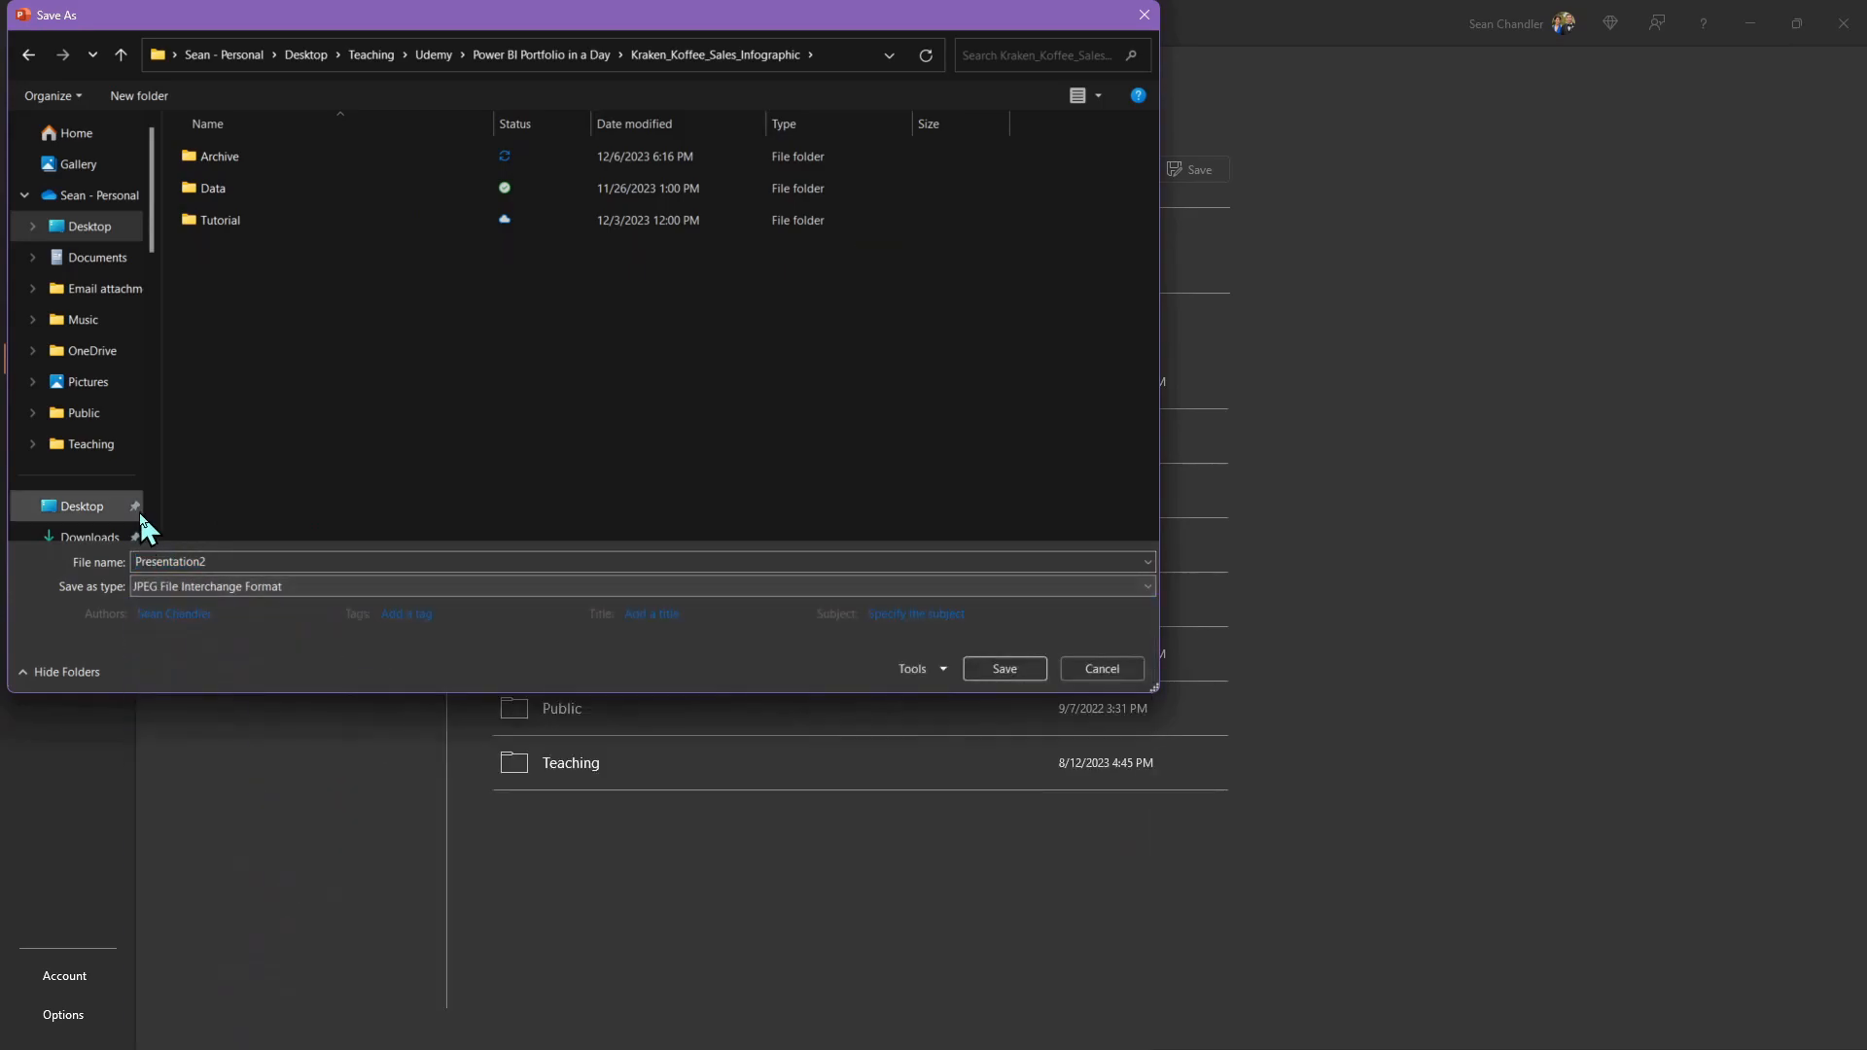
{"action": "double_click", "coordinate": [199, 561]}
{"action": "type", "text": "Infographic Background"}
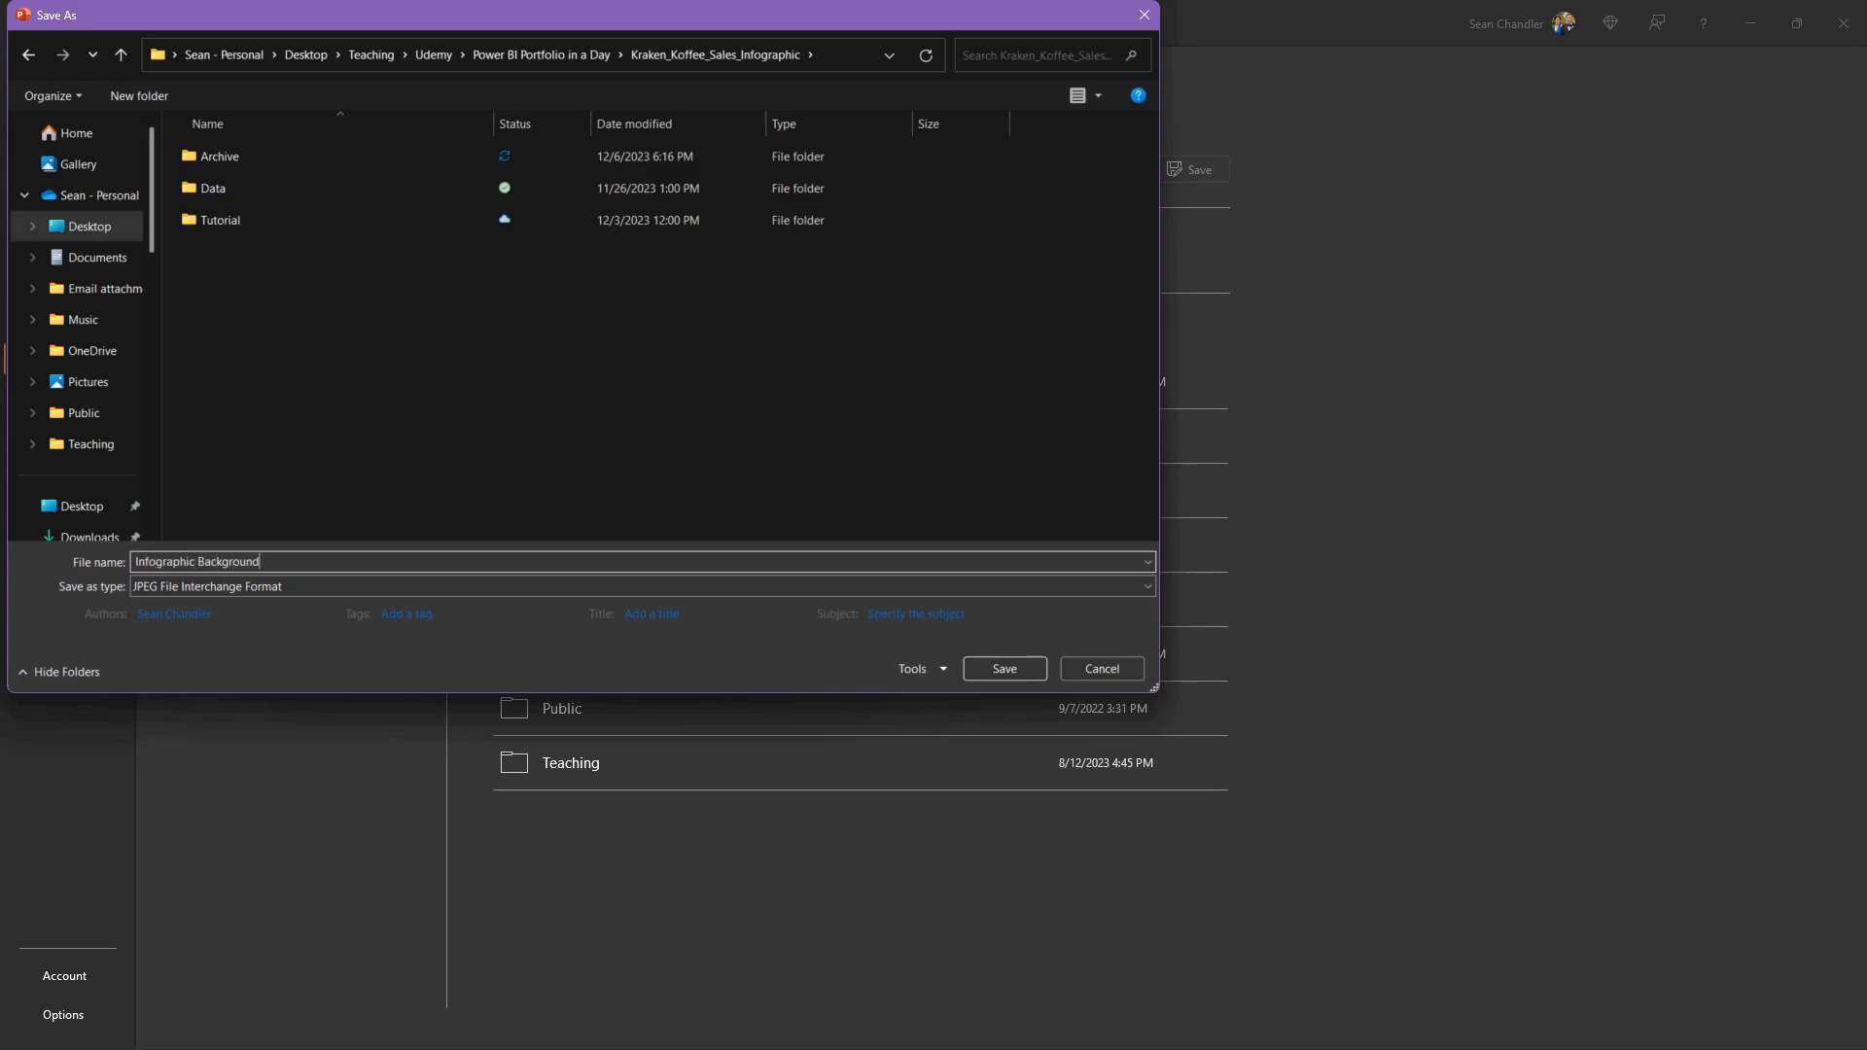
{"action": "key", "text": "Return"}
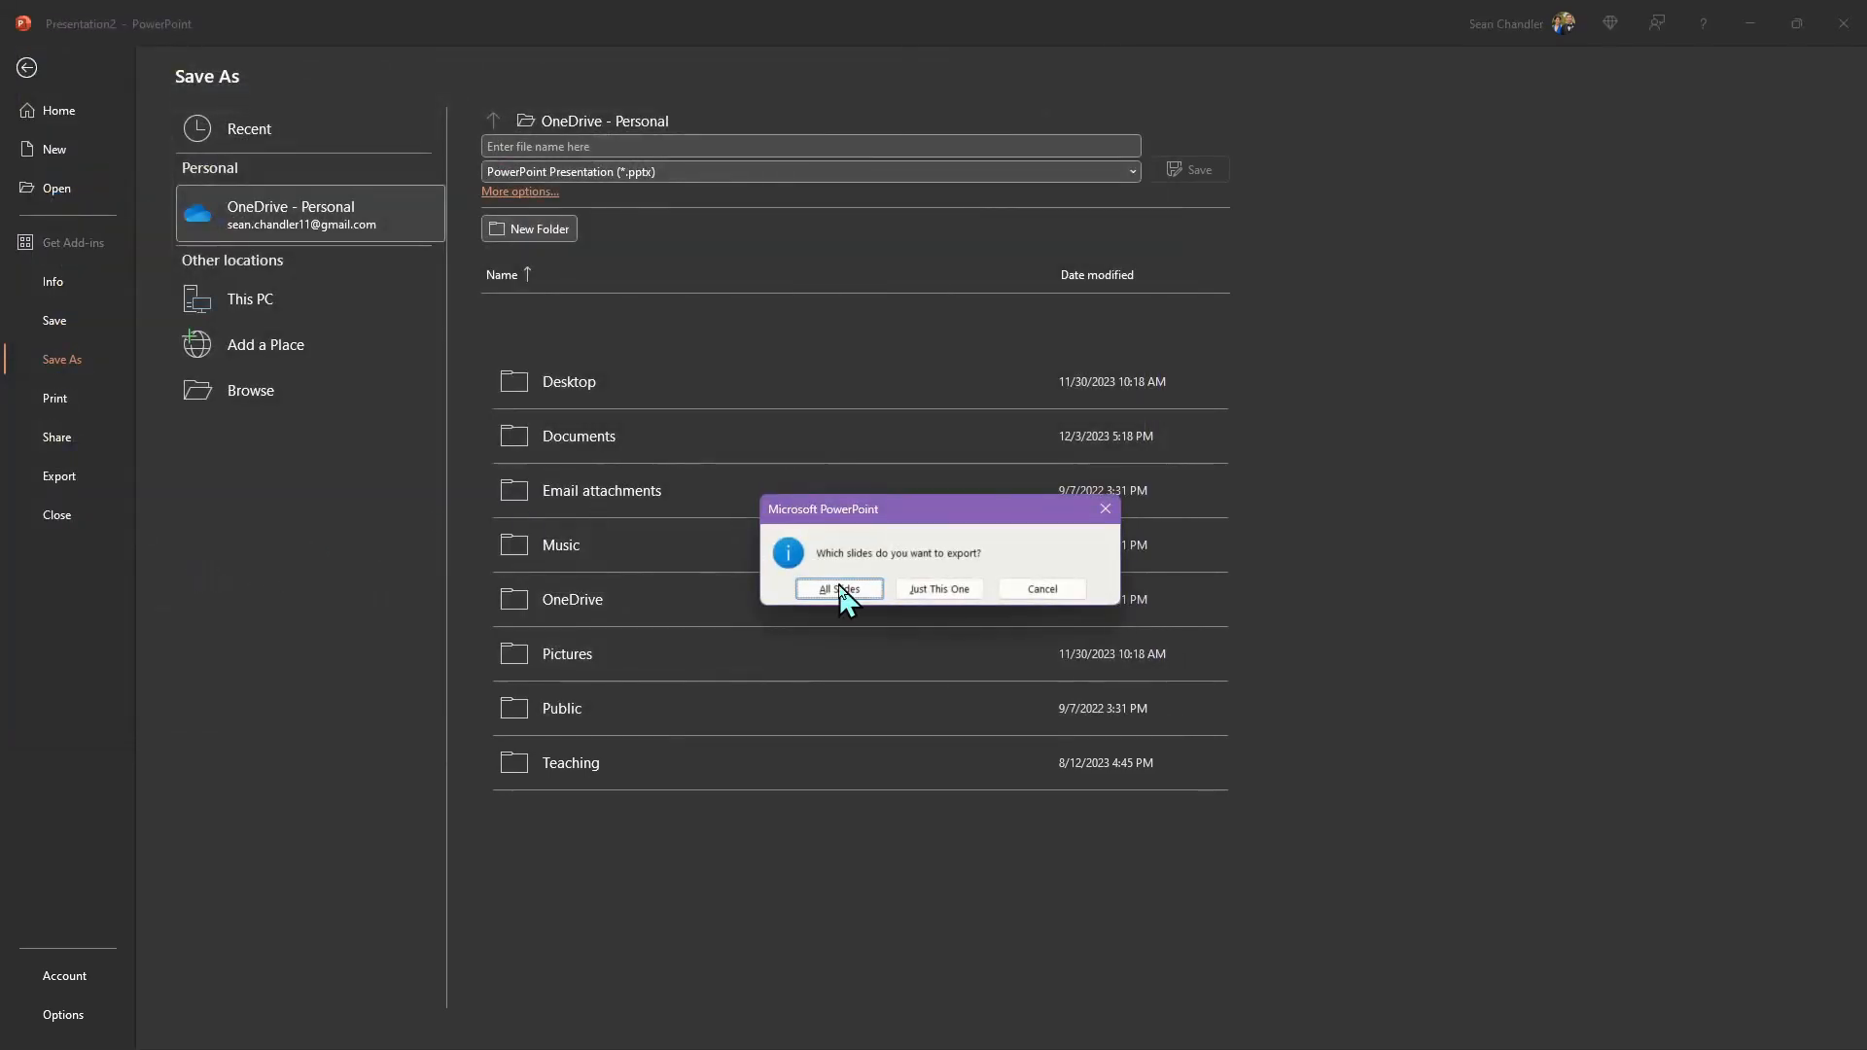
{"action": "left_click", "coordinate": [953, 589]}
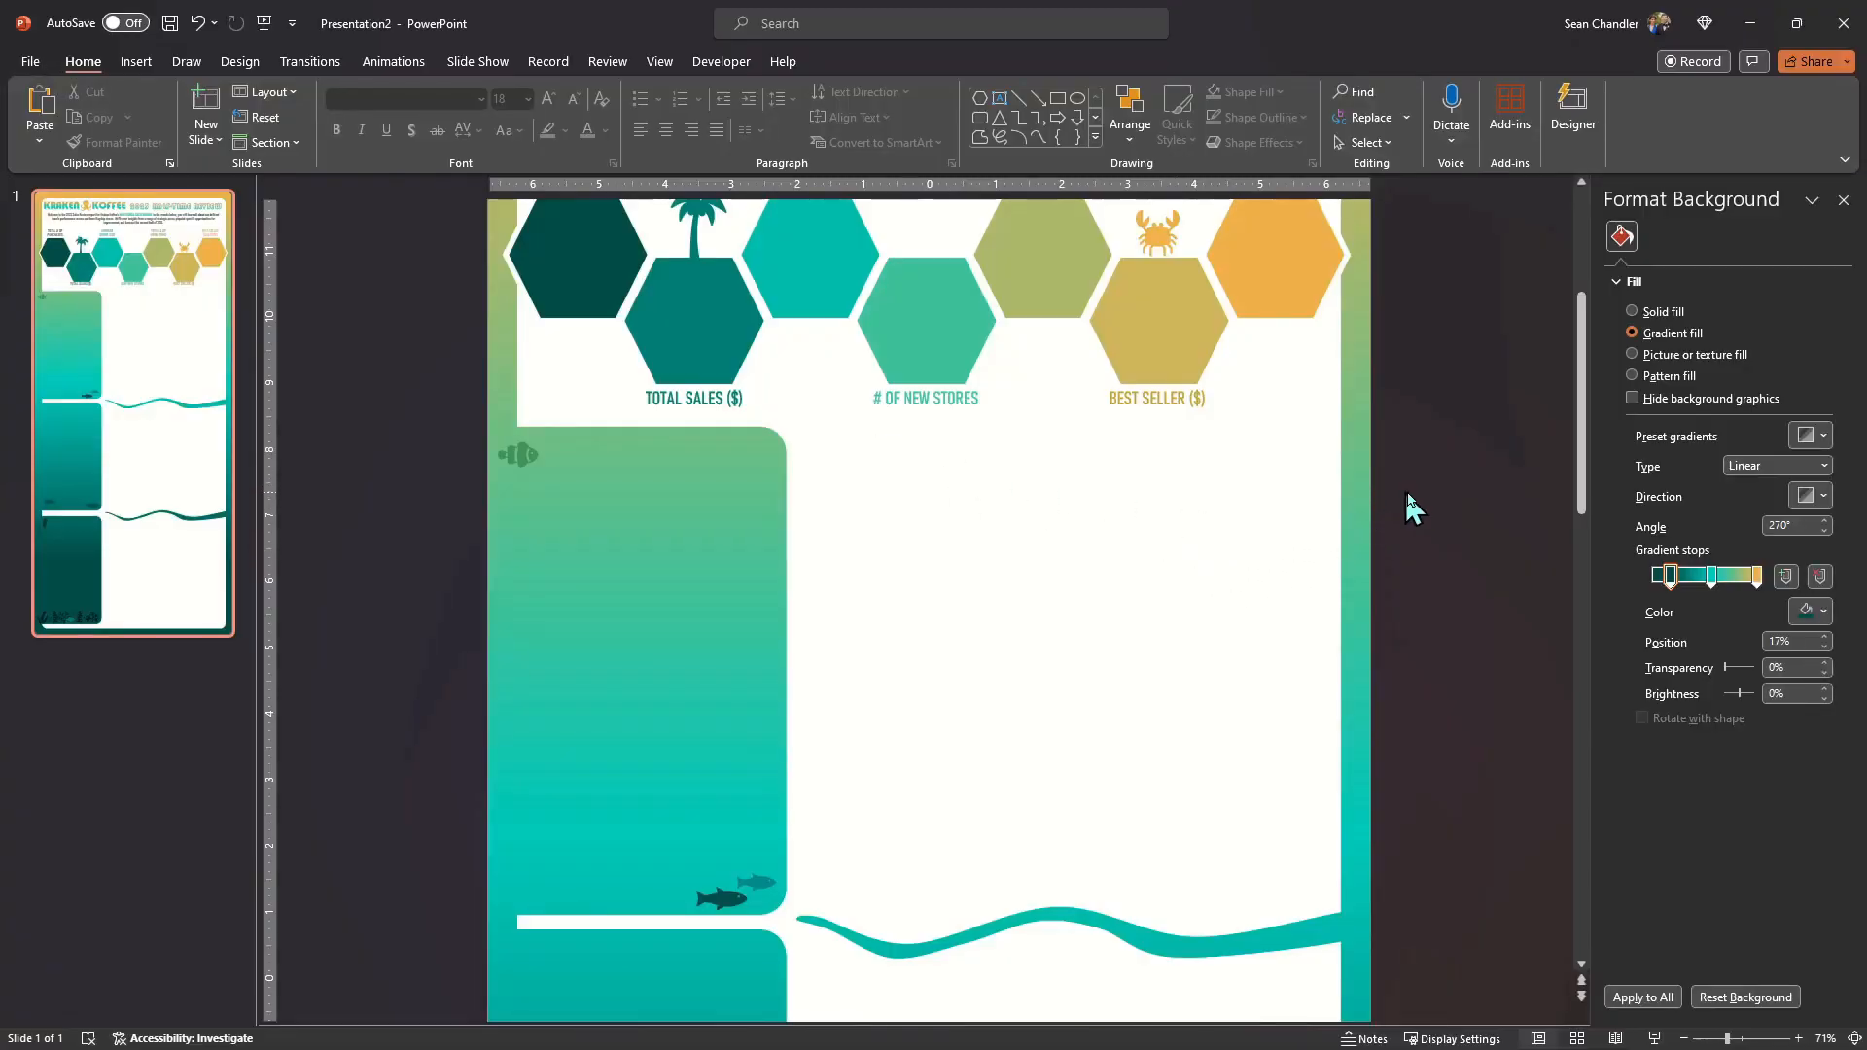
Switch to the kraken_koffee_tutorial_layout report in Power BI Desktop and show its Kraken Koffee Infographic page.
{"action": "left_click", "coordinate": [1752, 18]}
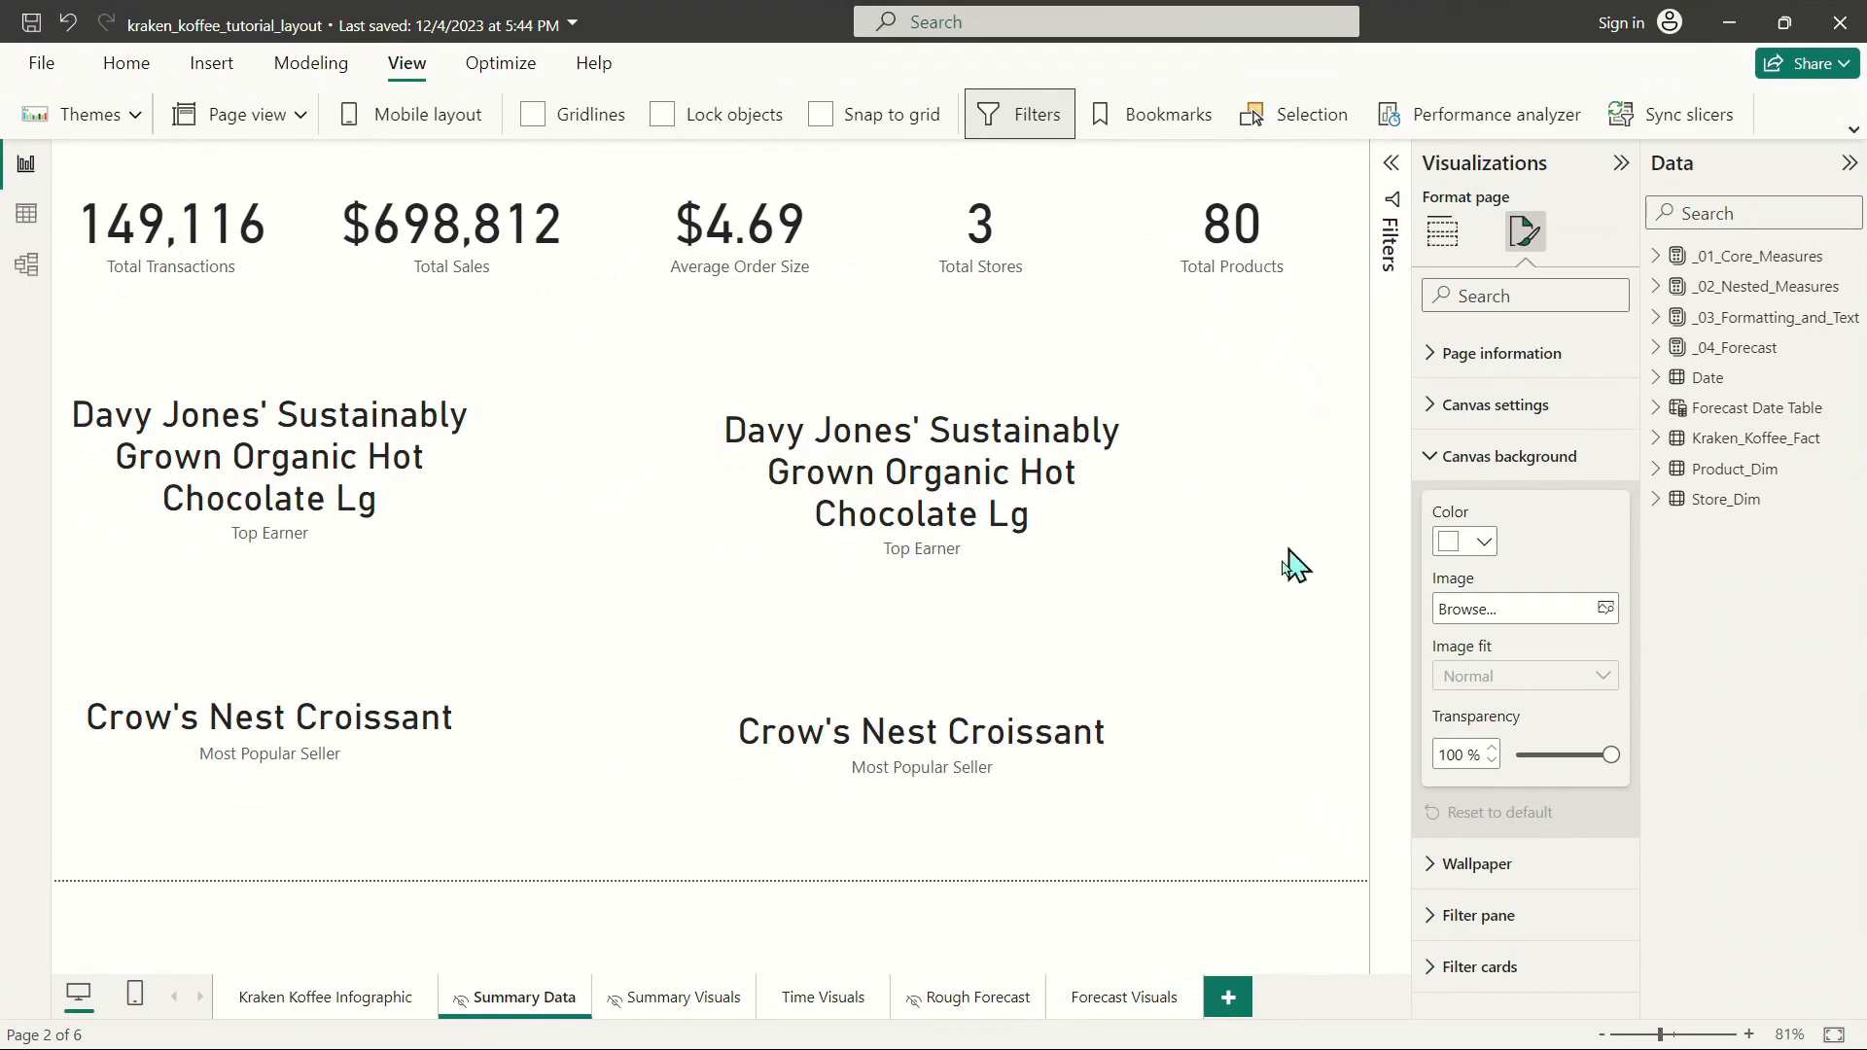
{"action": "left_click", "coordinate": [292, 1002]}
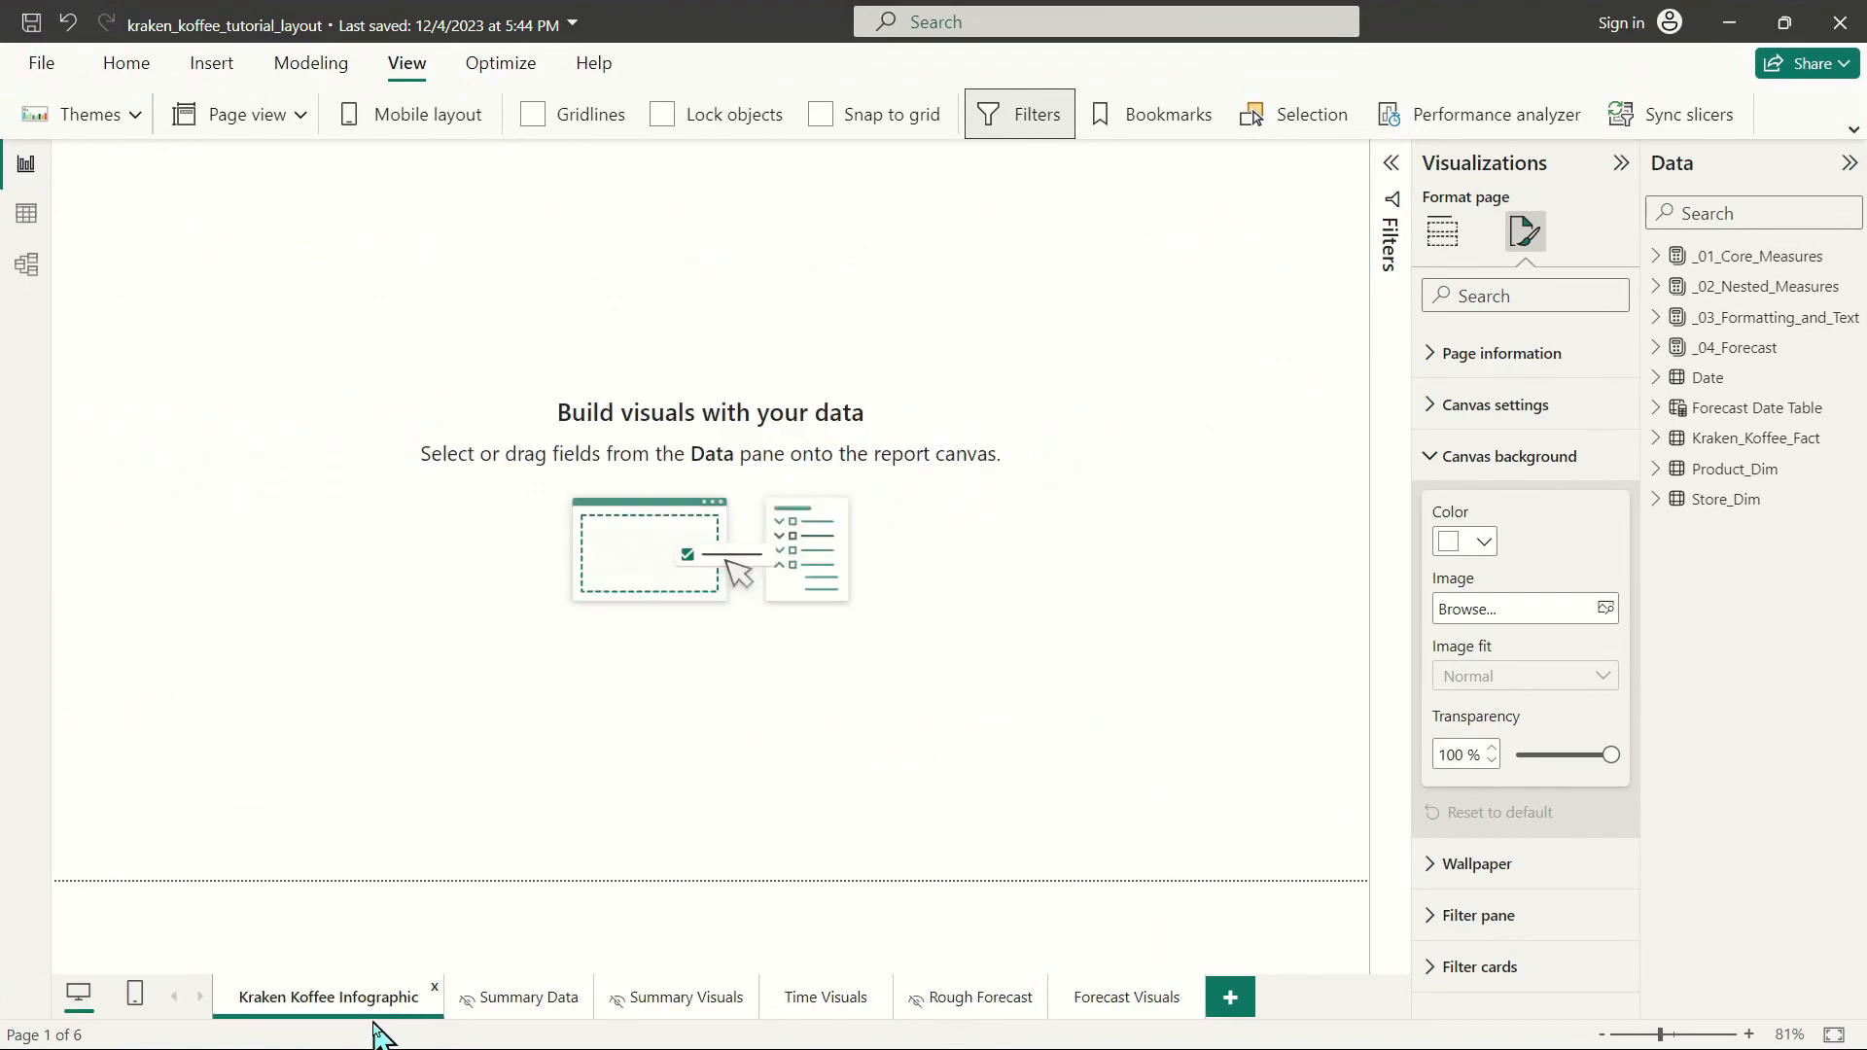
{"action": "left_click", "coordinate": [671, 309]}
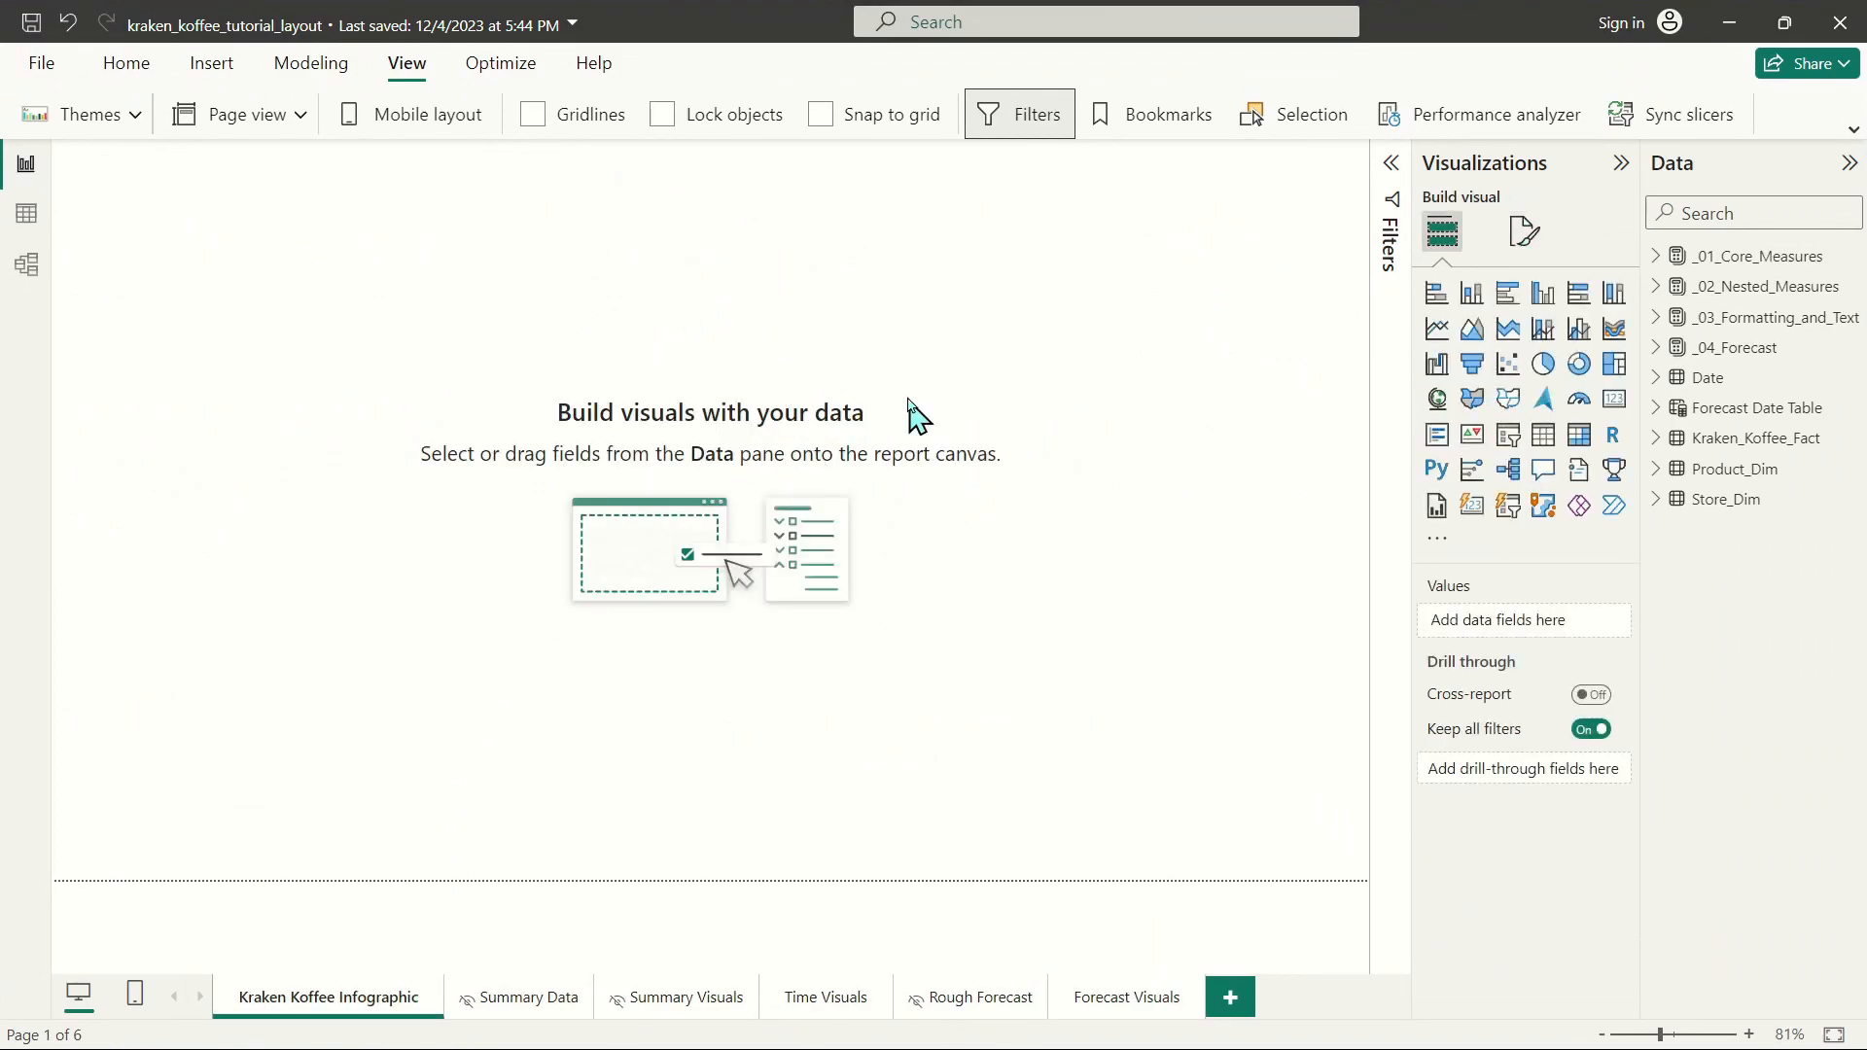
Set the Infographic Background image from the Kraken_Koffee_Sales_Infographic folder as the page's canvas background.
{"action": "left_click", "coordinate": [1526, 233]}
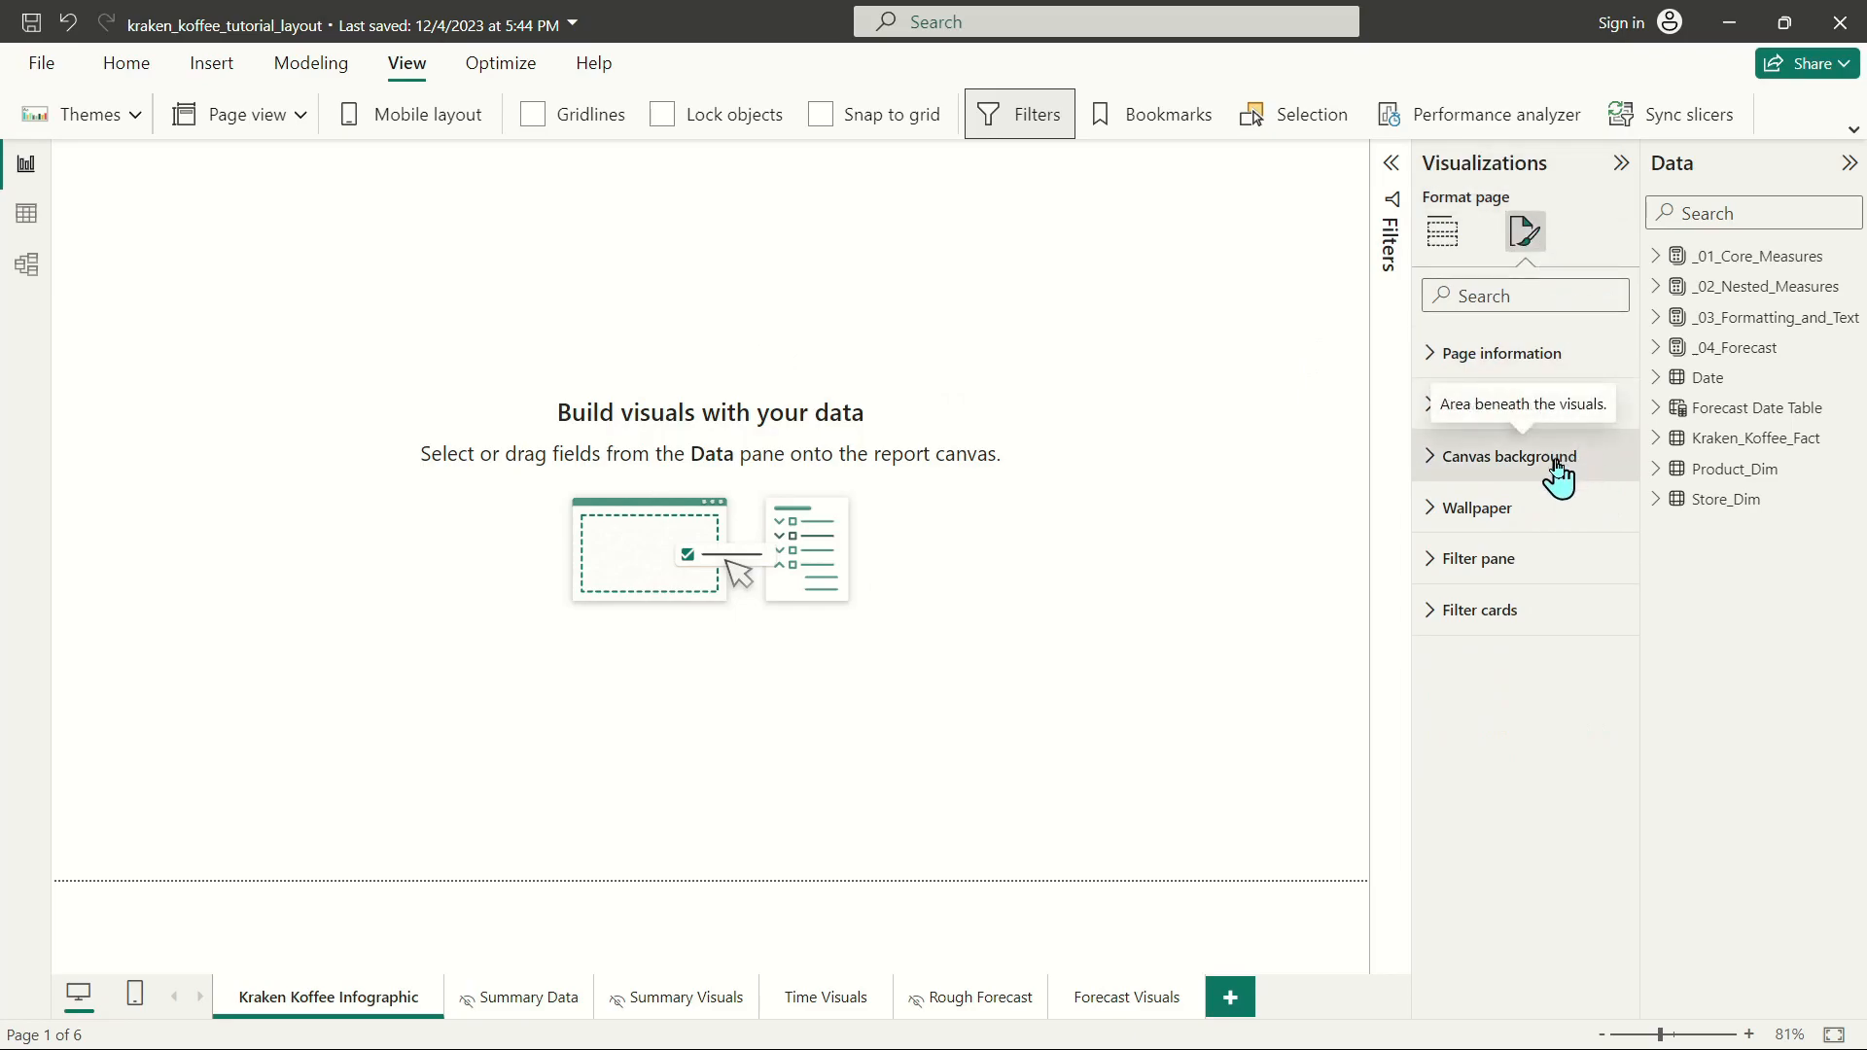
{"action": "left_click", "coordinate": [1558, 475]}
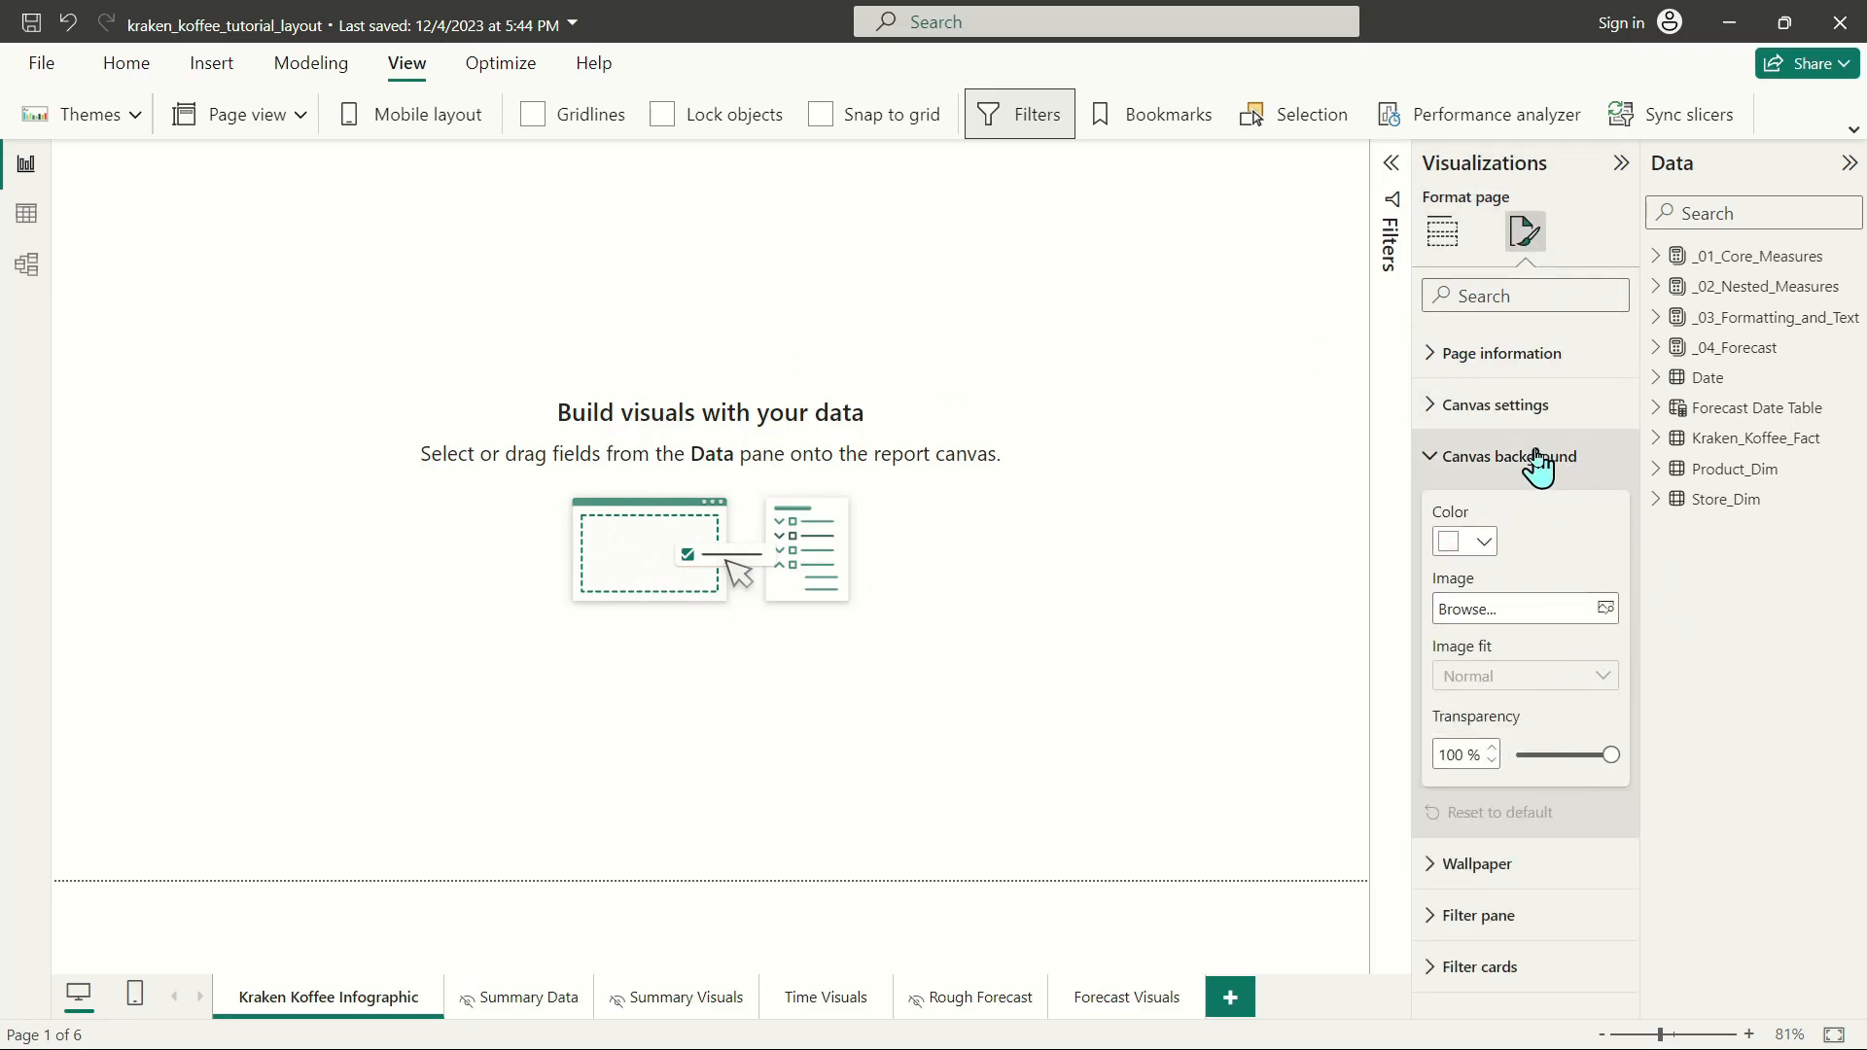
{"action": "left_click", "coordinate": [1507, 612]}
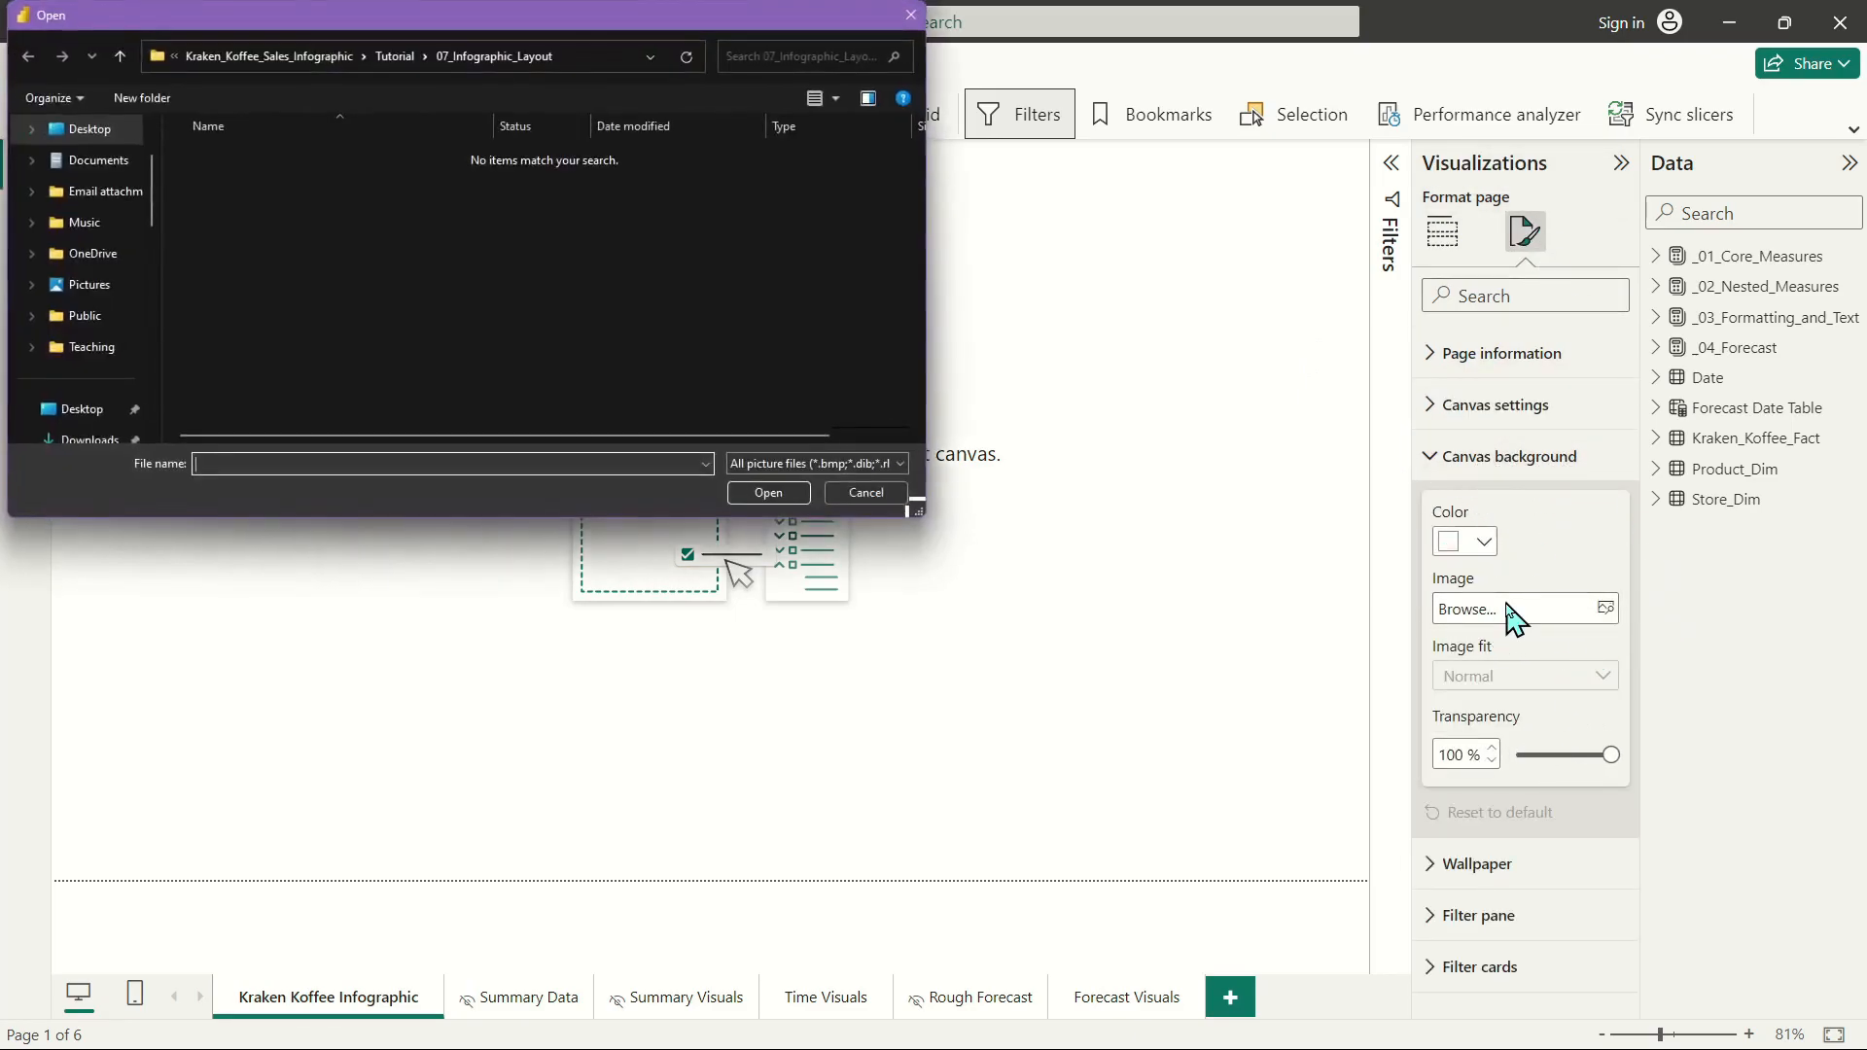
{"action": "left_click", "coordinate": [336, 57]}
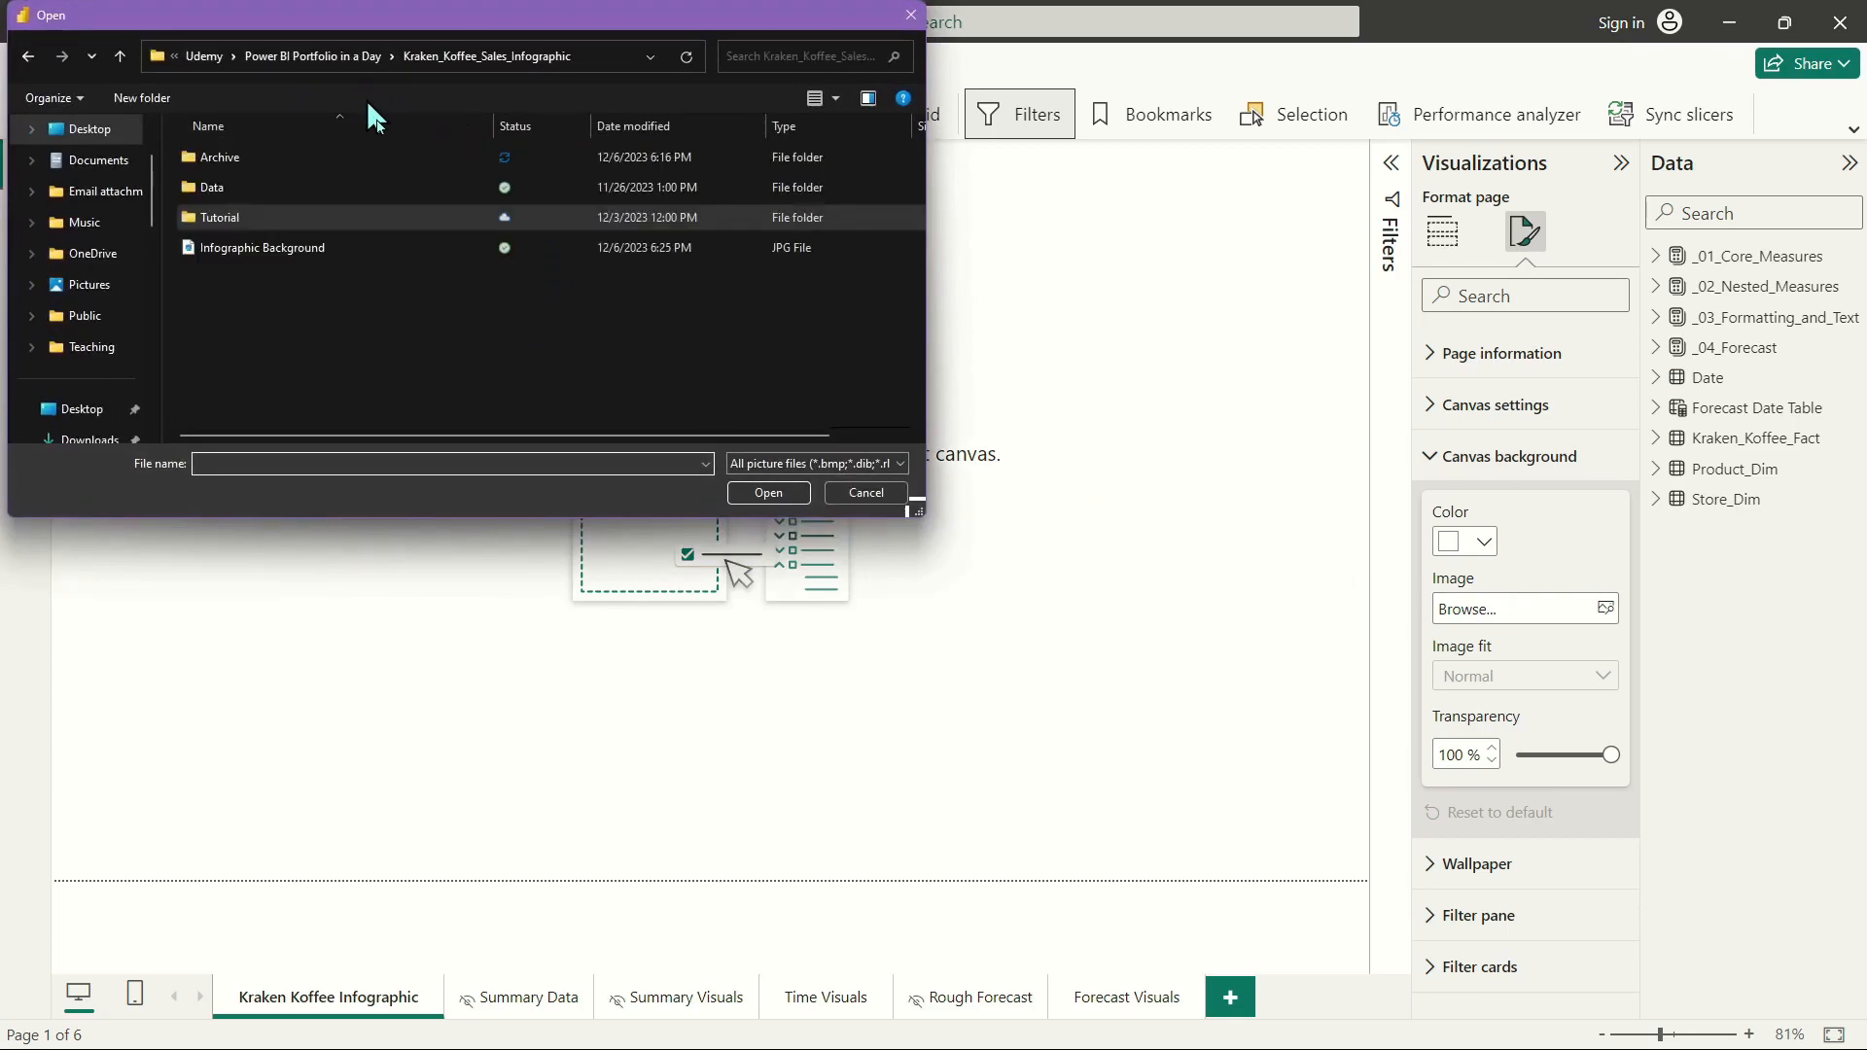
{"action": "left_click", "coordinate": [298, 249]}
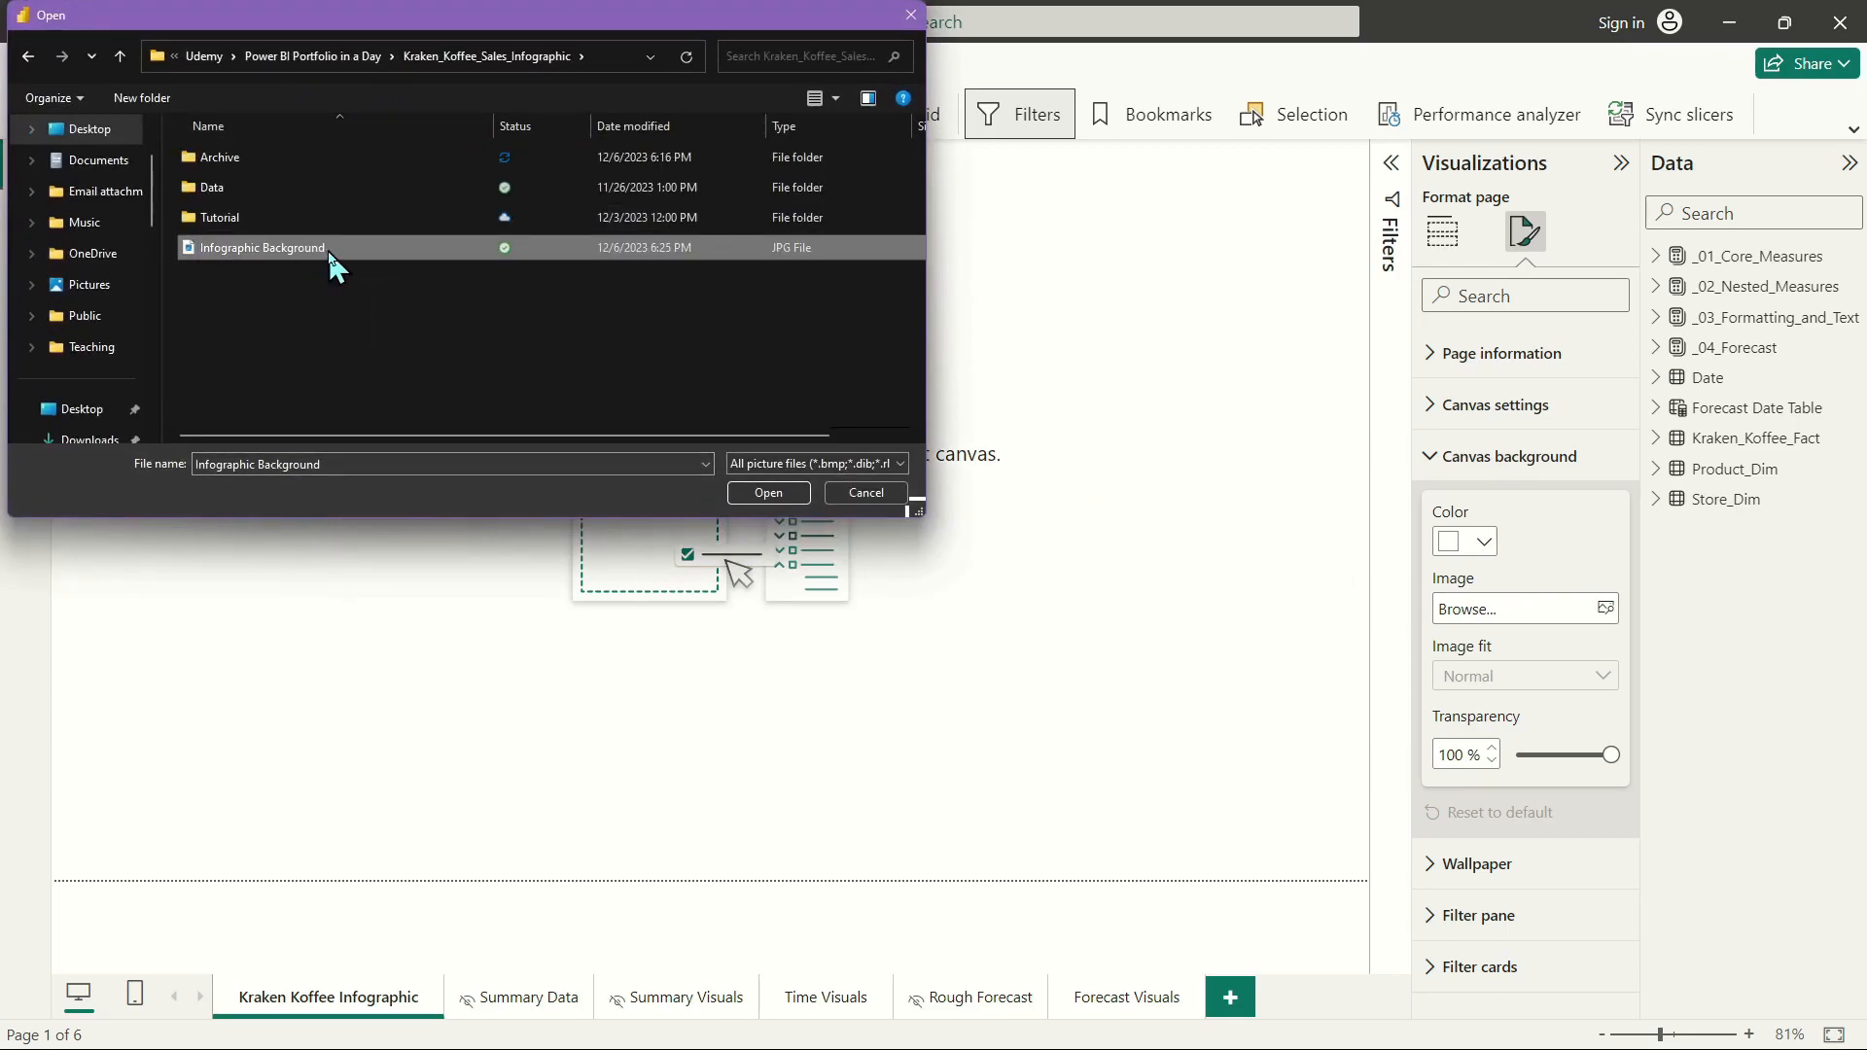
{"action": "double_click", "coordinate": [325, 249]}
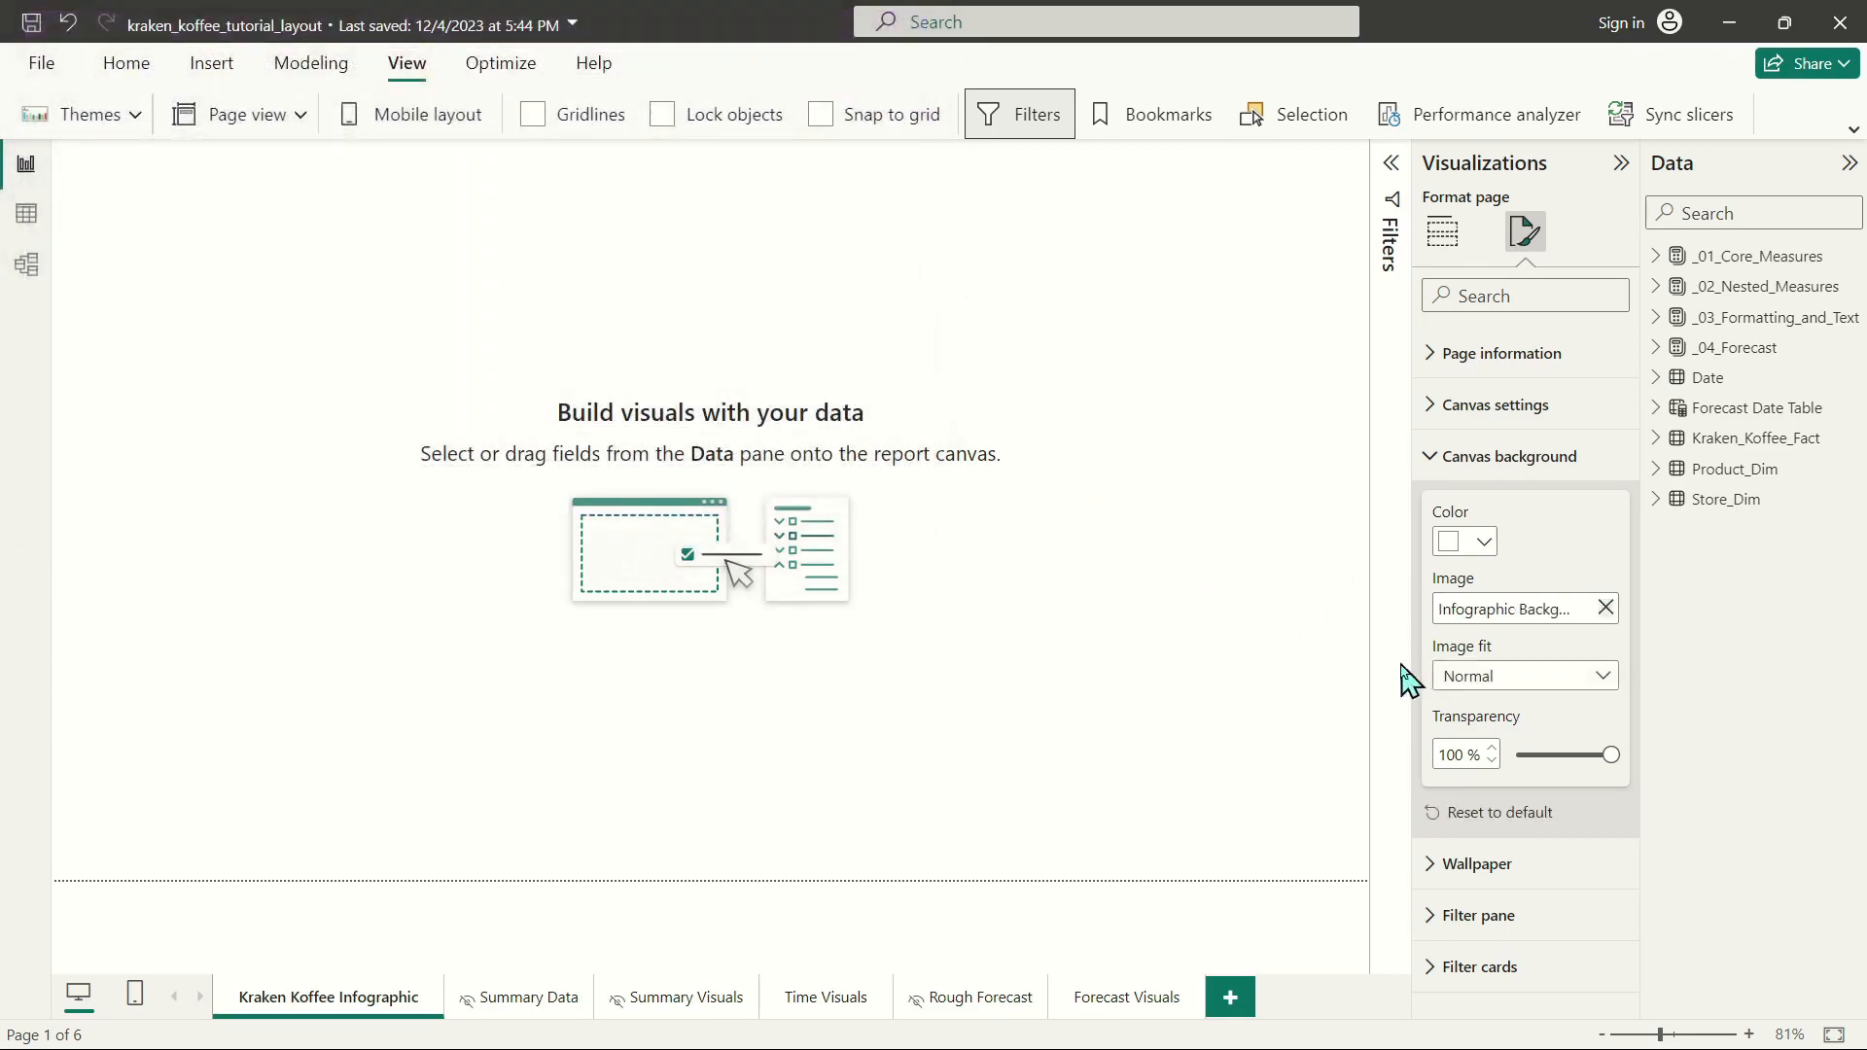
Set the canvas background transparency to 0% and the image fit to Fit.
{"action": "left_click", "coordinate": [1600, 757]}
{"action": "left_click_drag", "start_coordinate": [1679, 762], "coordinate": [1381, 797]}
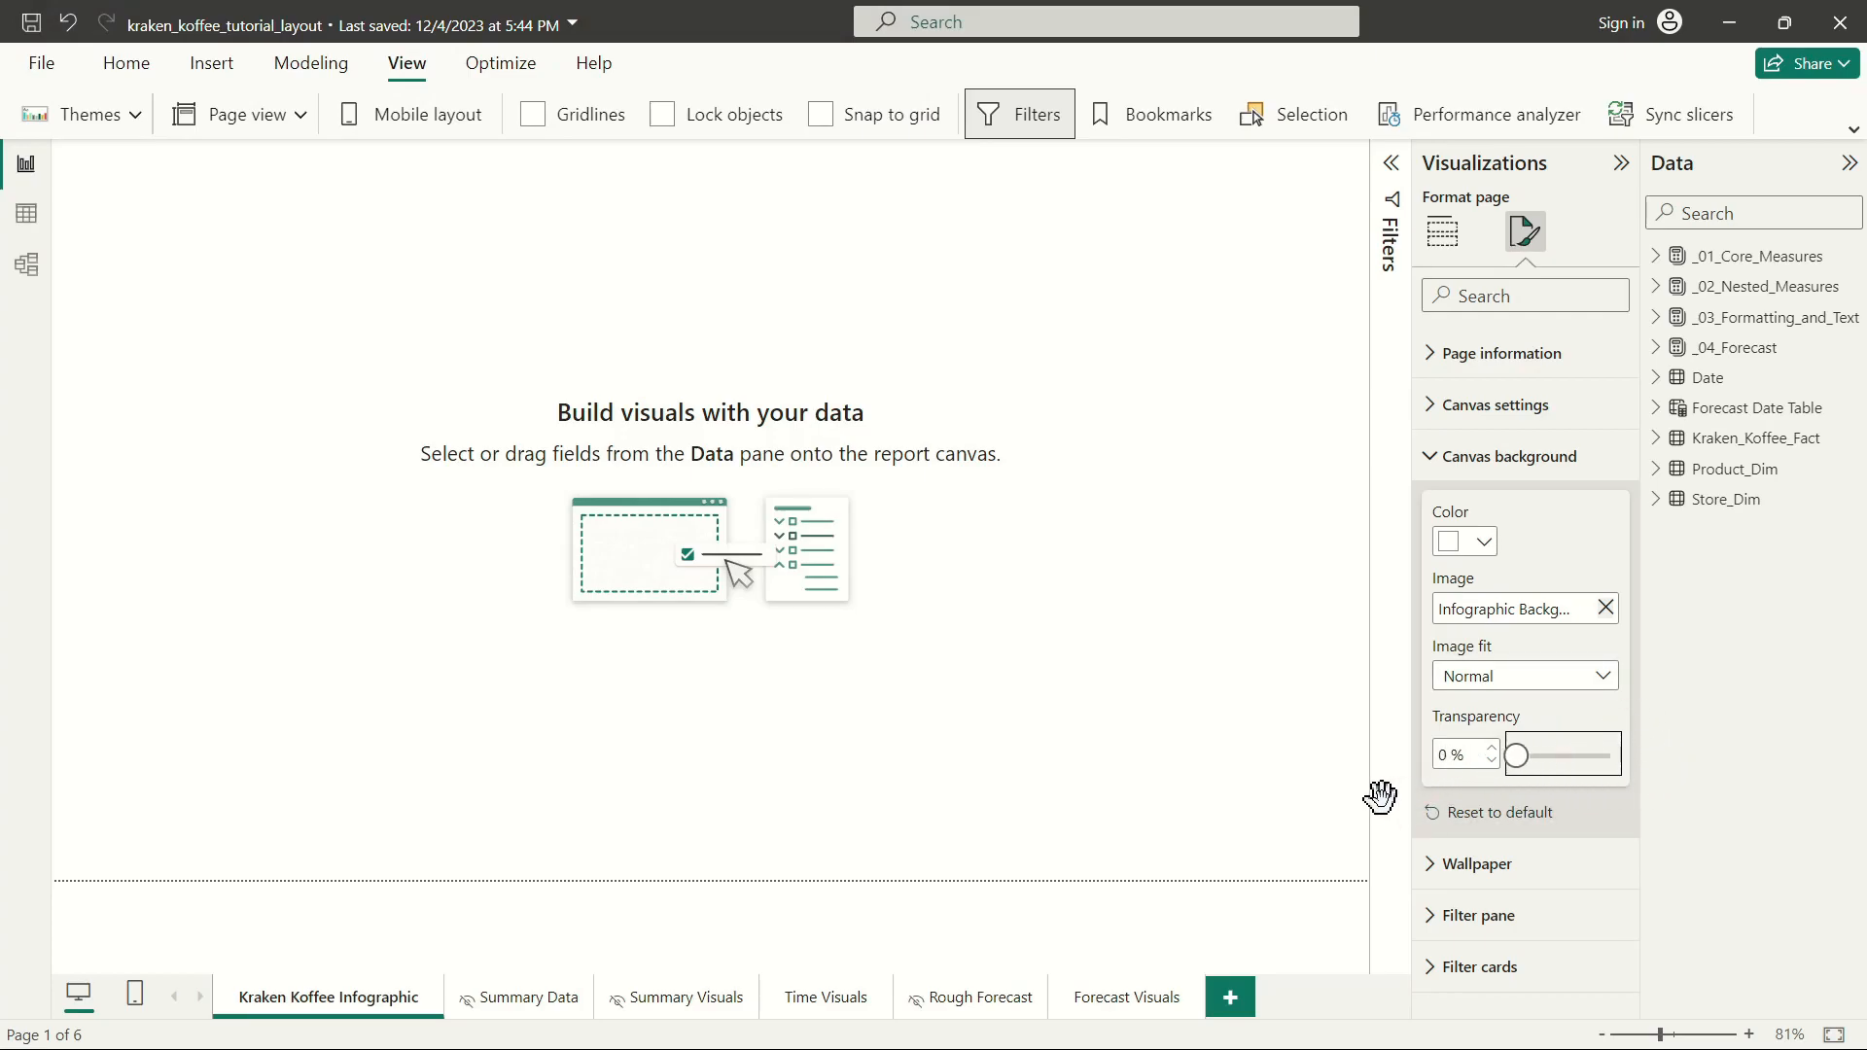
{"action": "left_click", "coordinate": [1516, 677]}
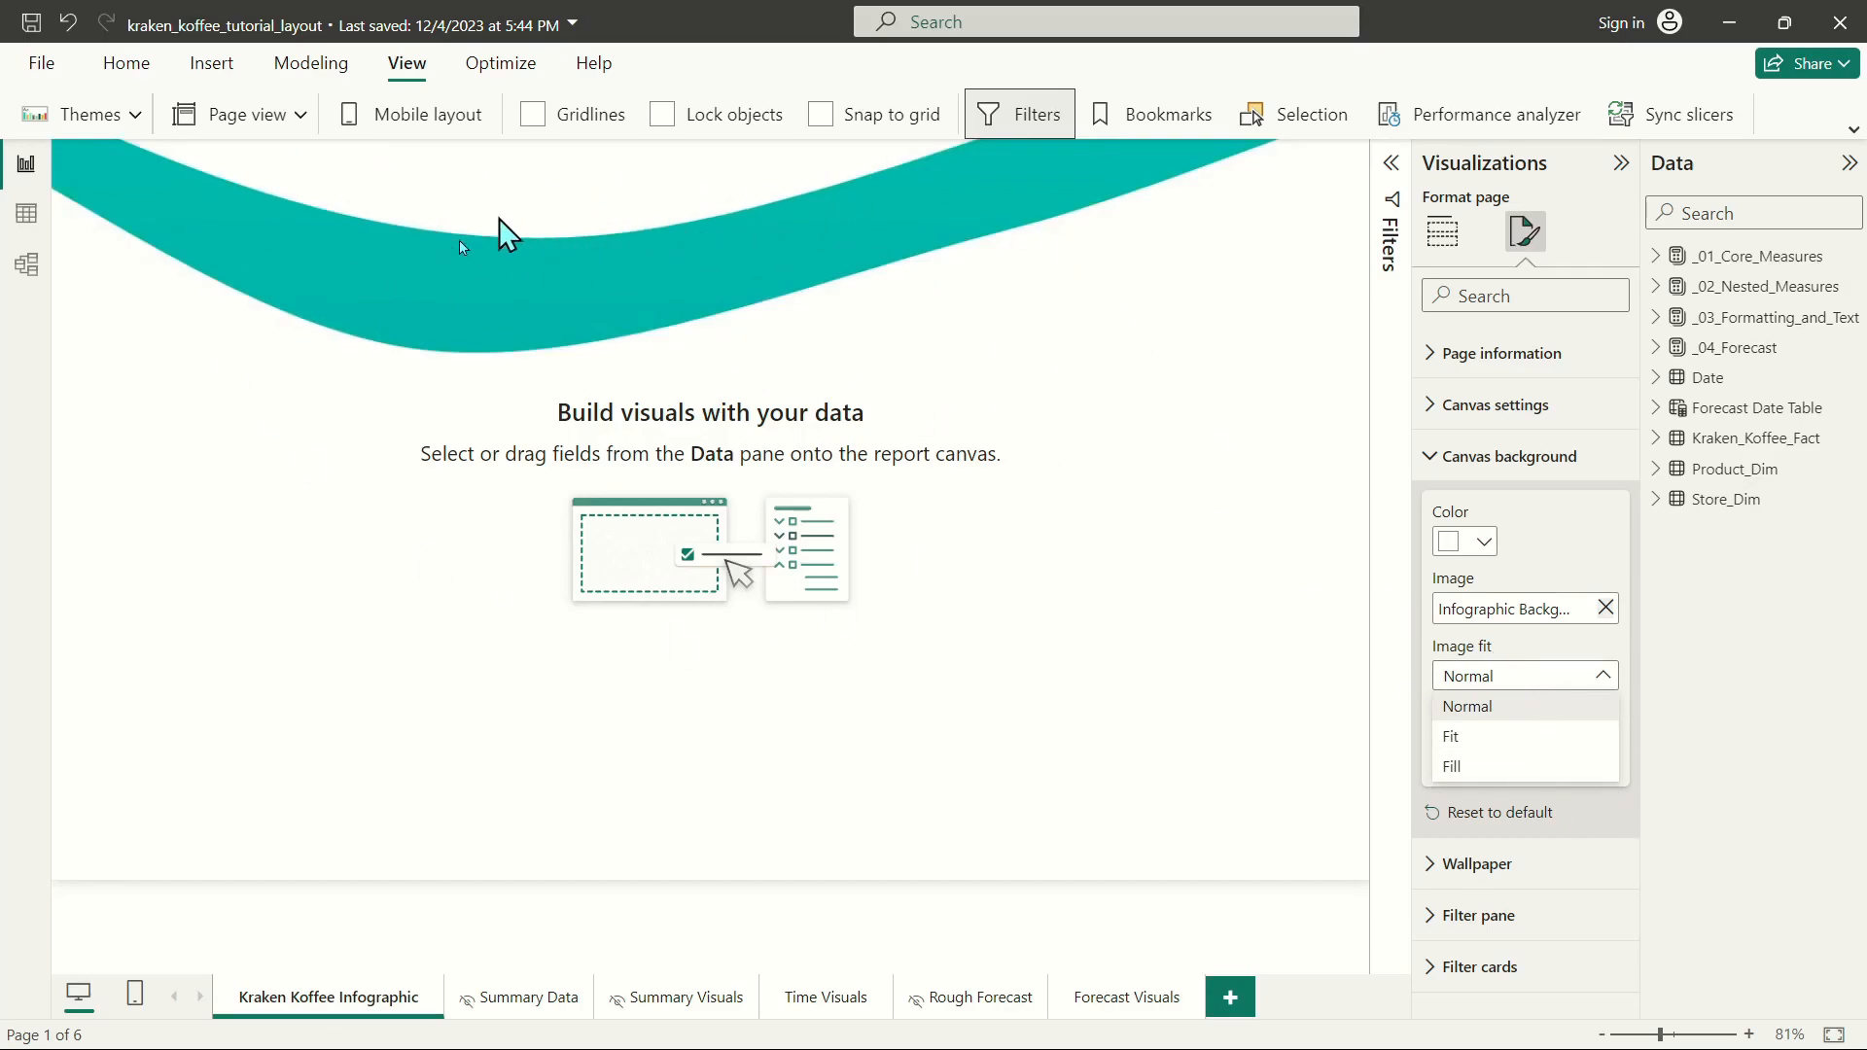
{"action": "left_click", "coordinate": [421, 502]}
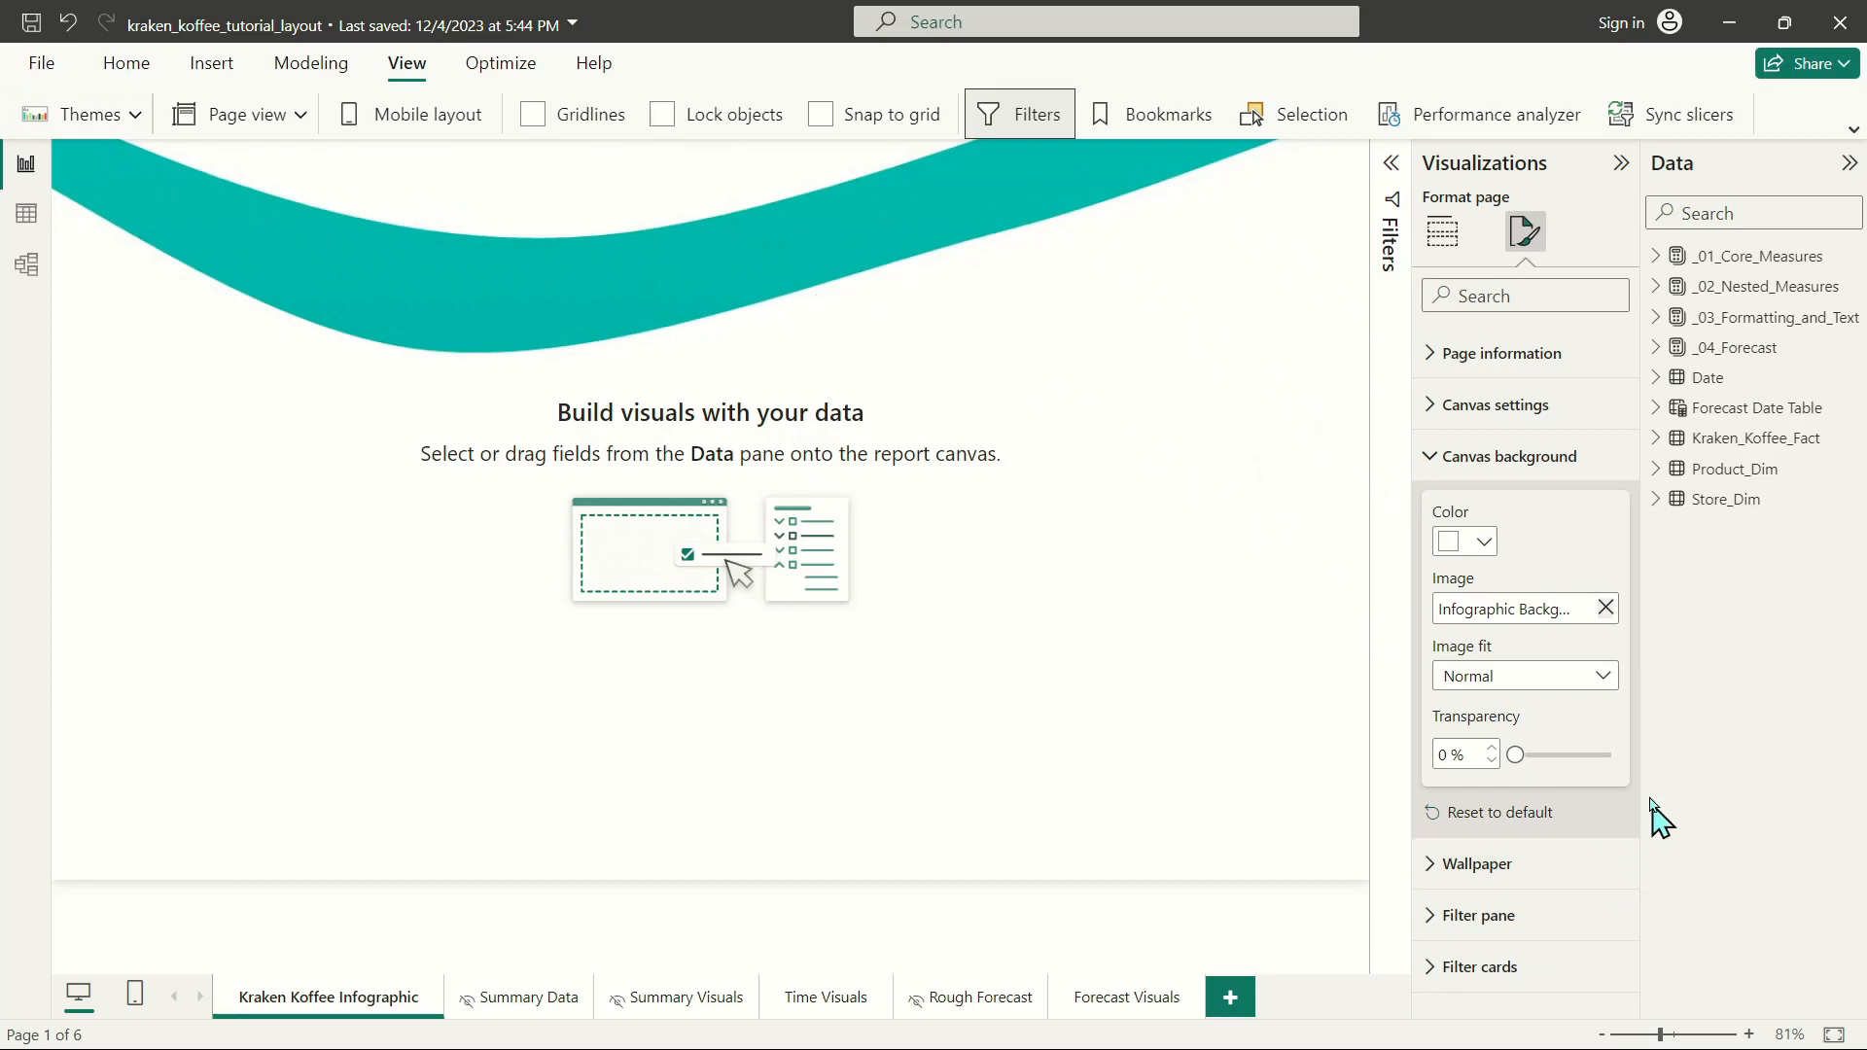
{"action": "left_click", "coordinate": [1529, 688]}
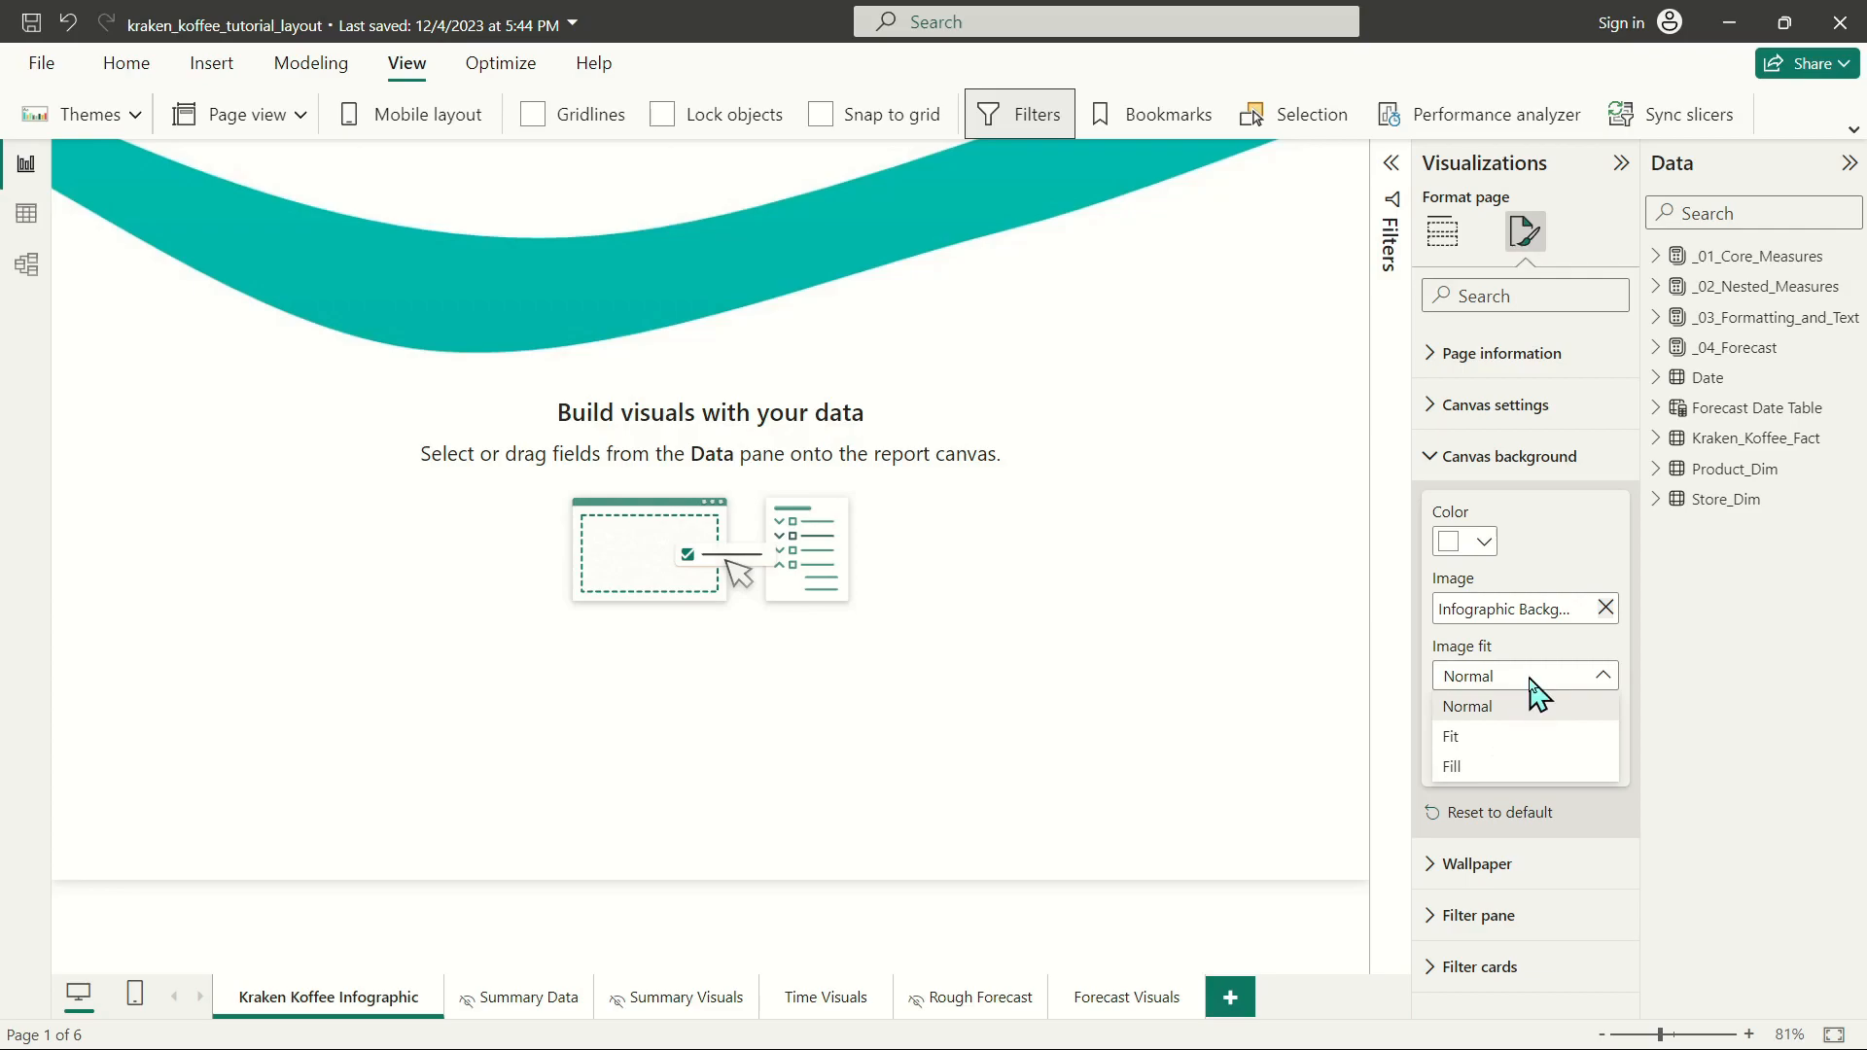
{"action": "left_click", "coordinate": [1464, 740]}
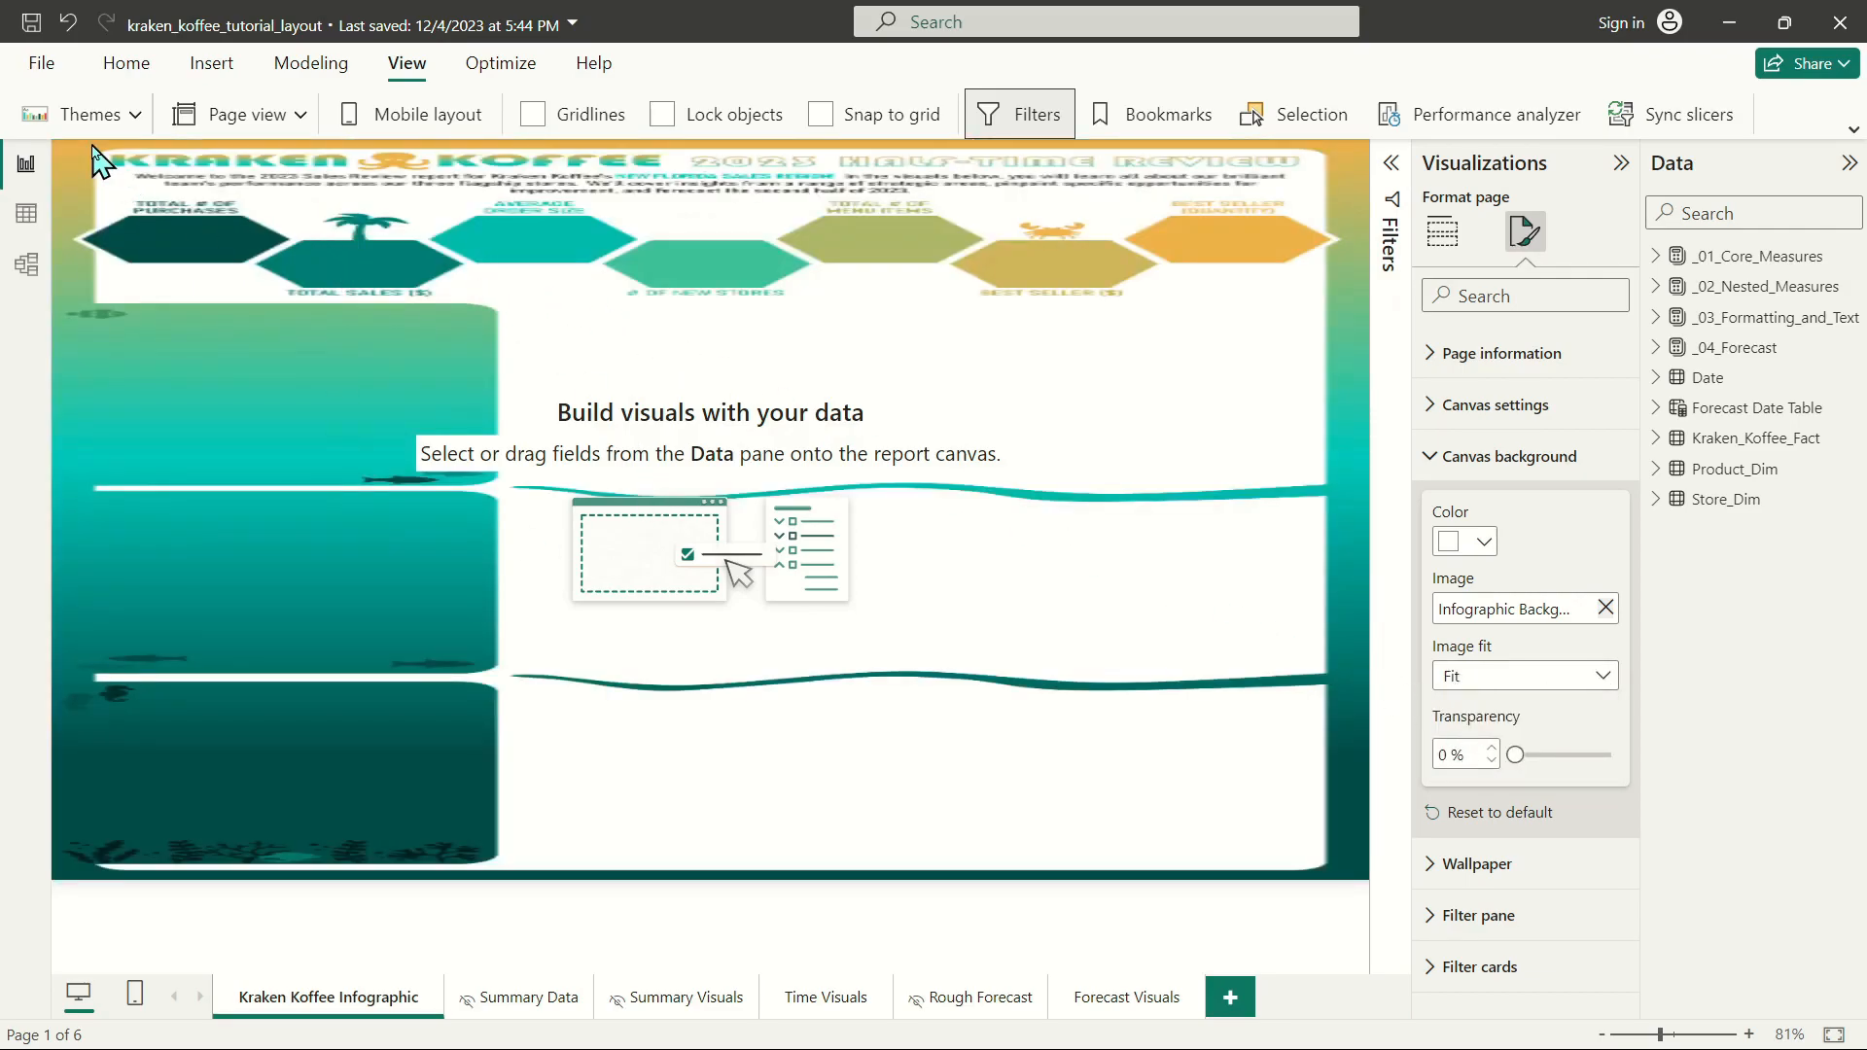
Change the report page's canvas type to Custom.
{"action": "left_click_drag", "start_coordinate": [80, 153], "coordinate": [1371, 888]}
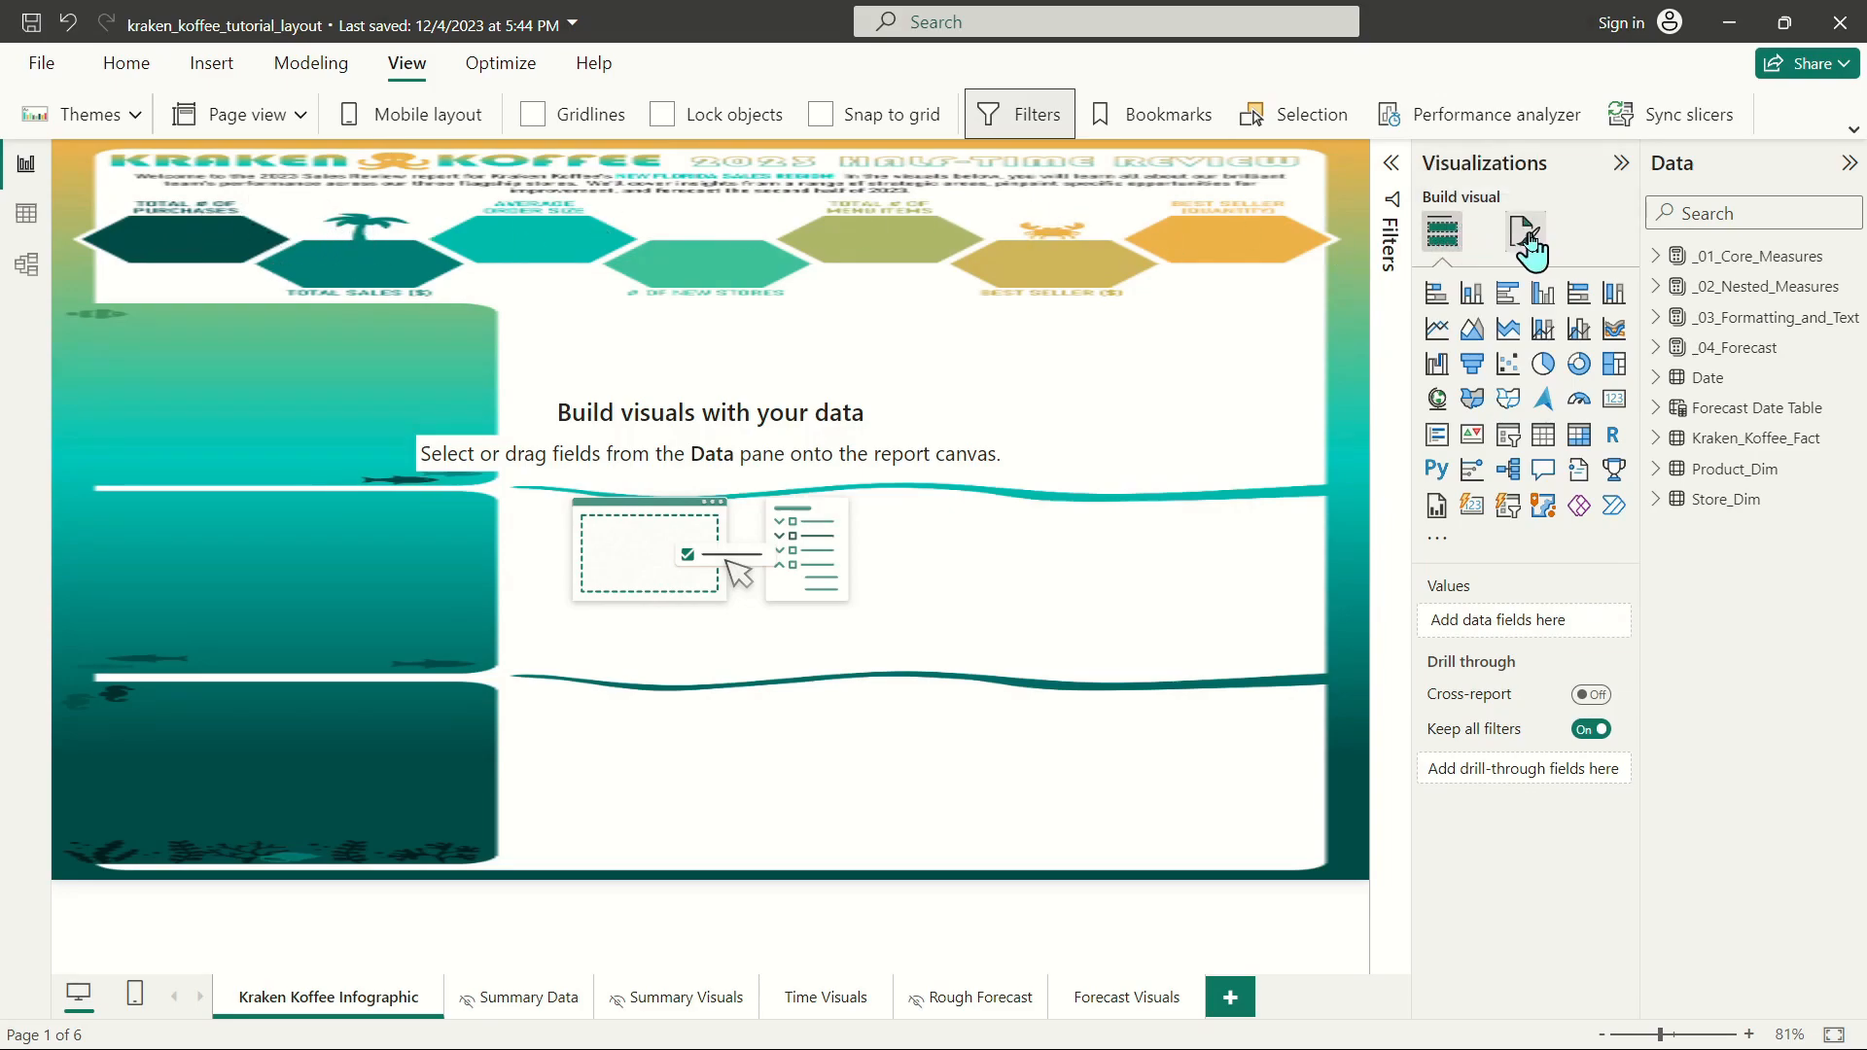
{"action": "left_click", "coordinate": [1525, 234]}
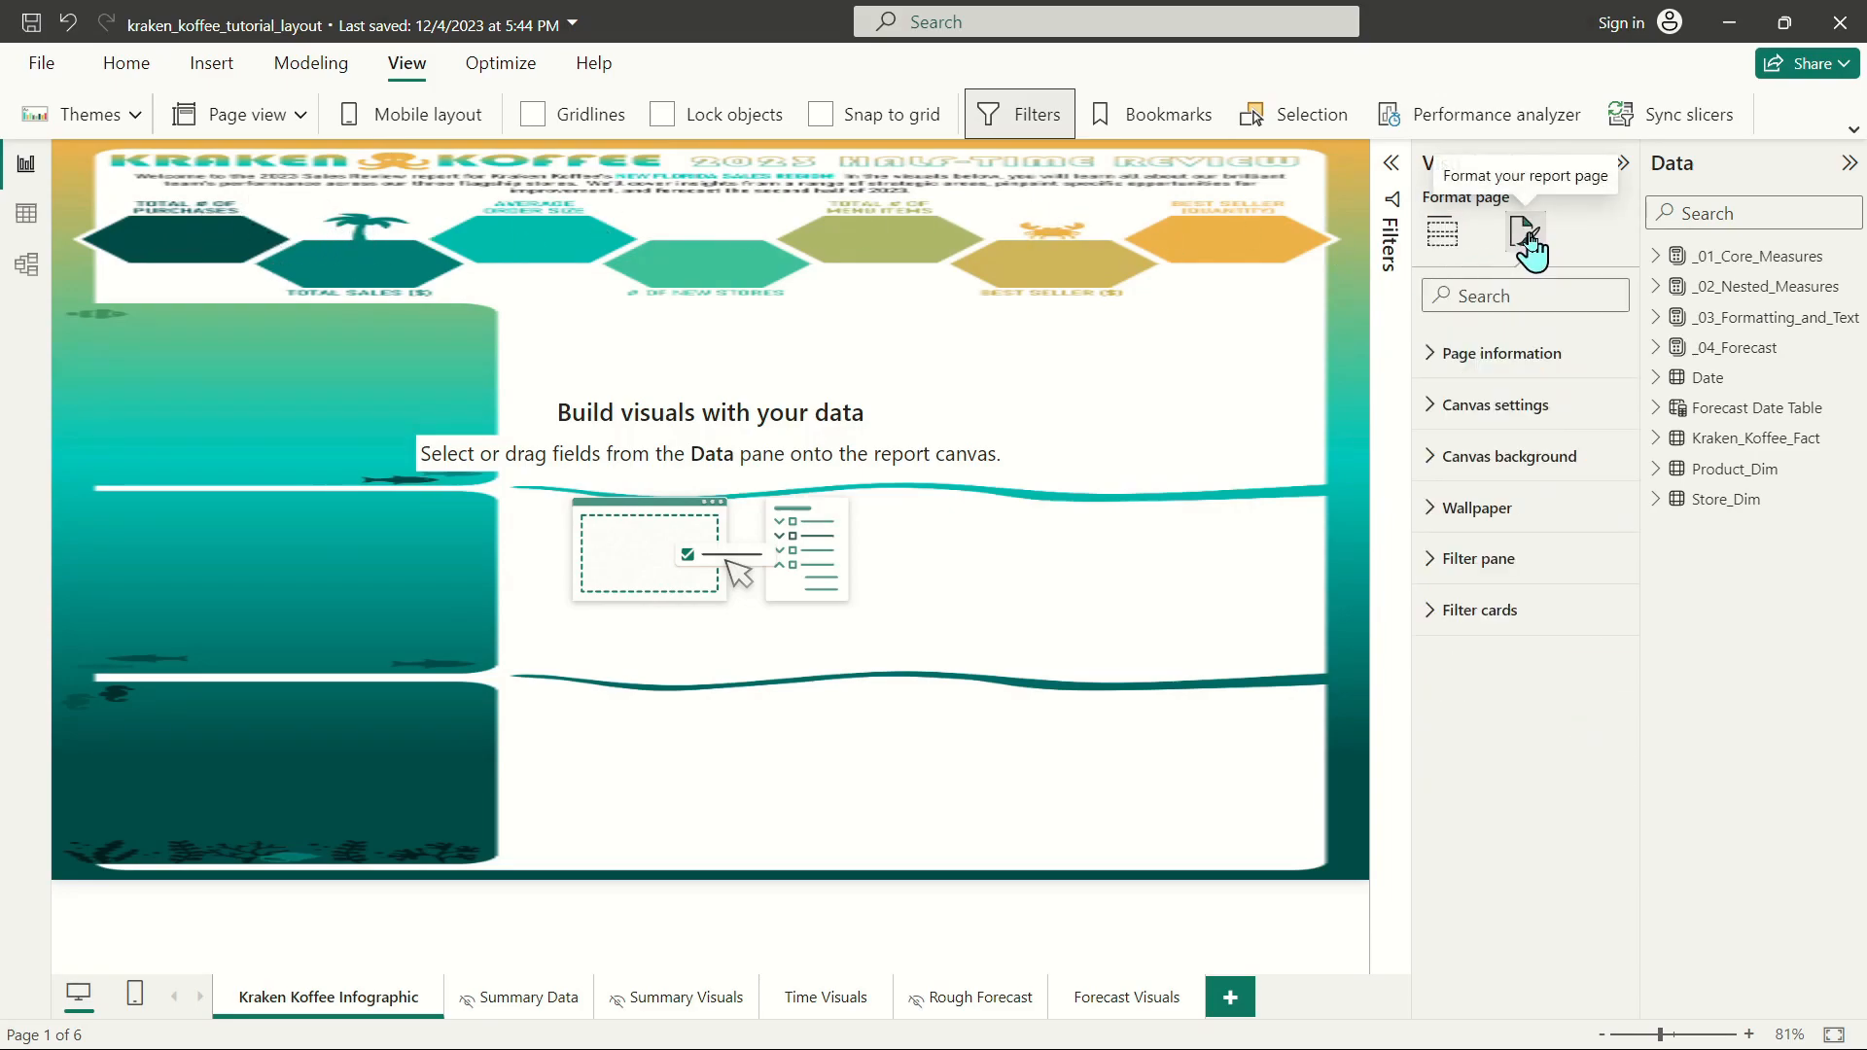
{"action": "left_click", "coordinate": [1554, 465]}
{"action": "left_click", "coordinate": [1549, 459]}
{"action": "left_click", "coordinate": [1525, 425]}
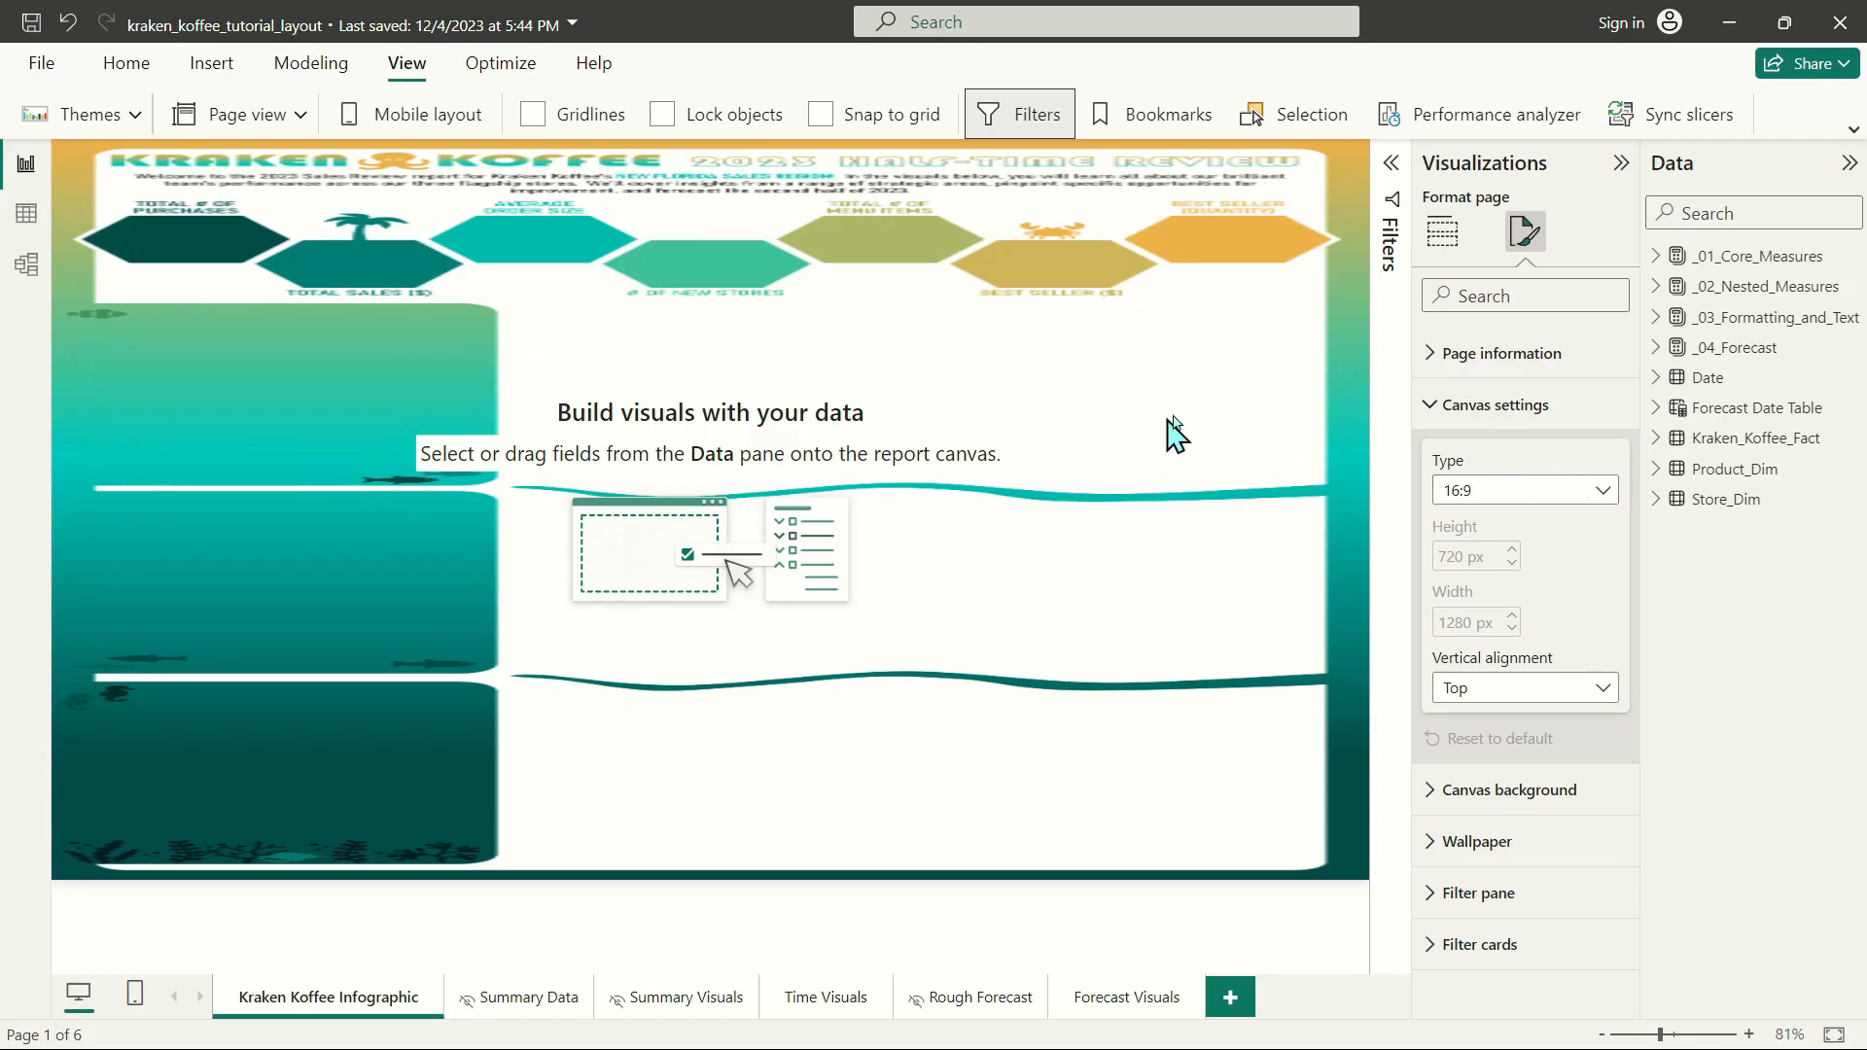
{"action": "left_click", "coordinate": [1547, 494]}
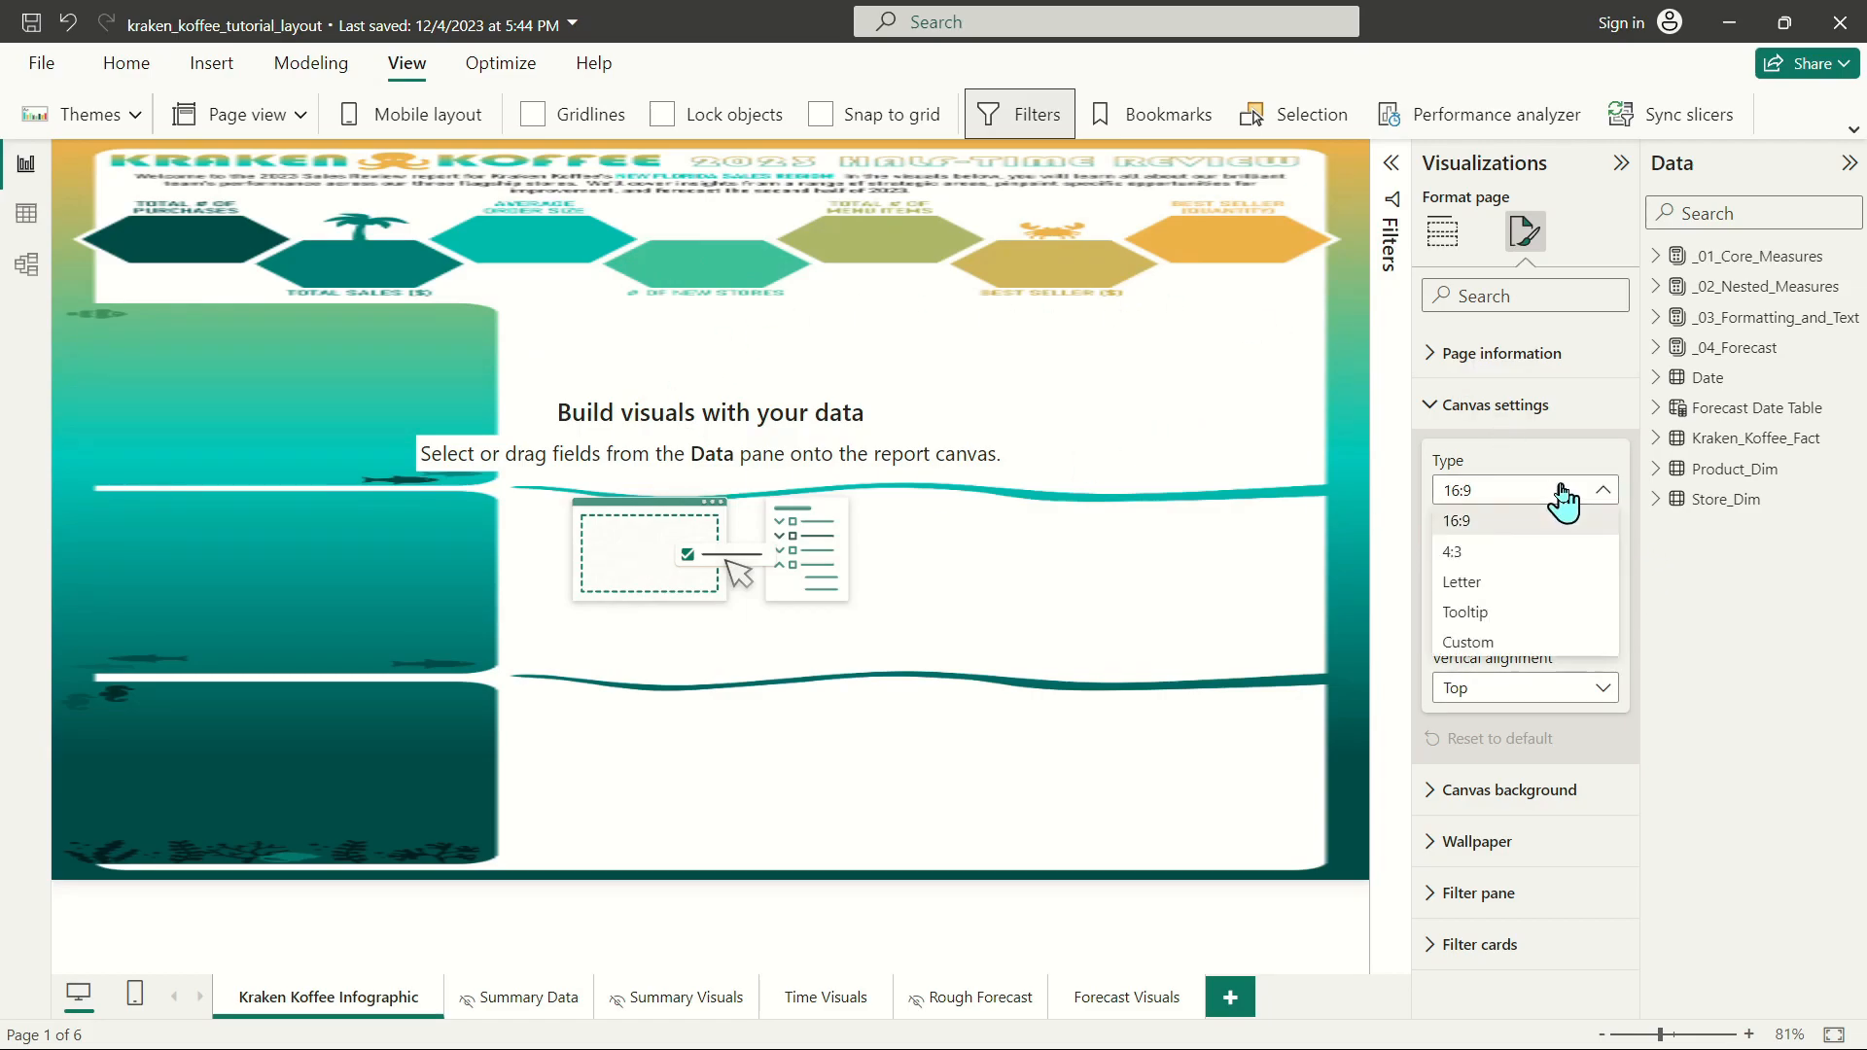
{"action": "left_click", "coordinate": [1542, 644]}
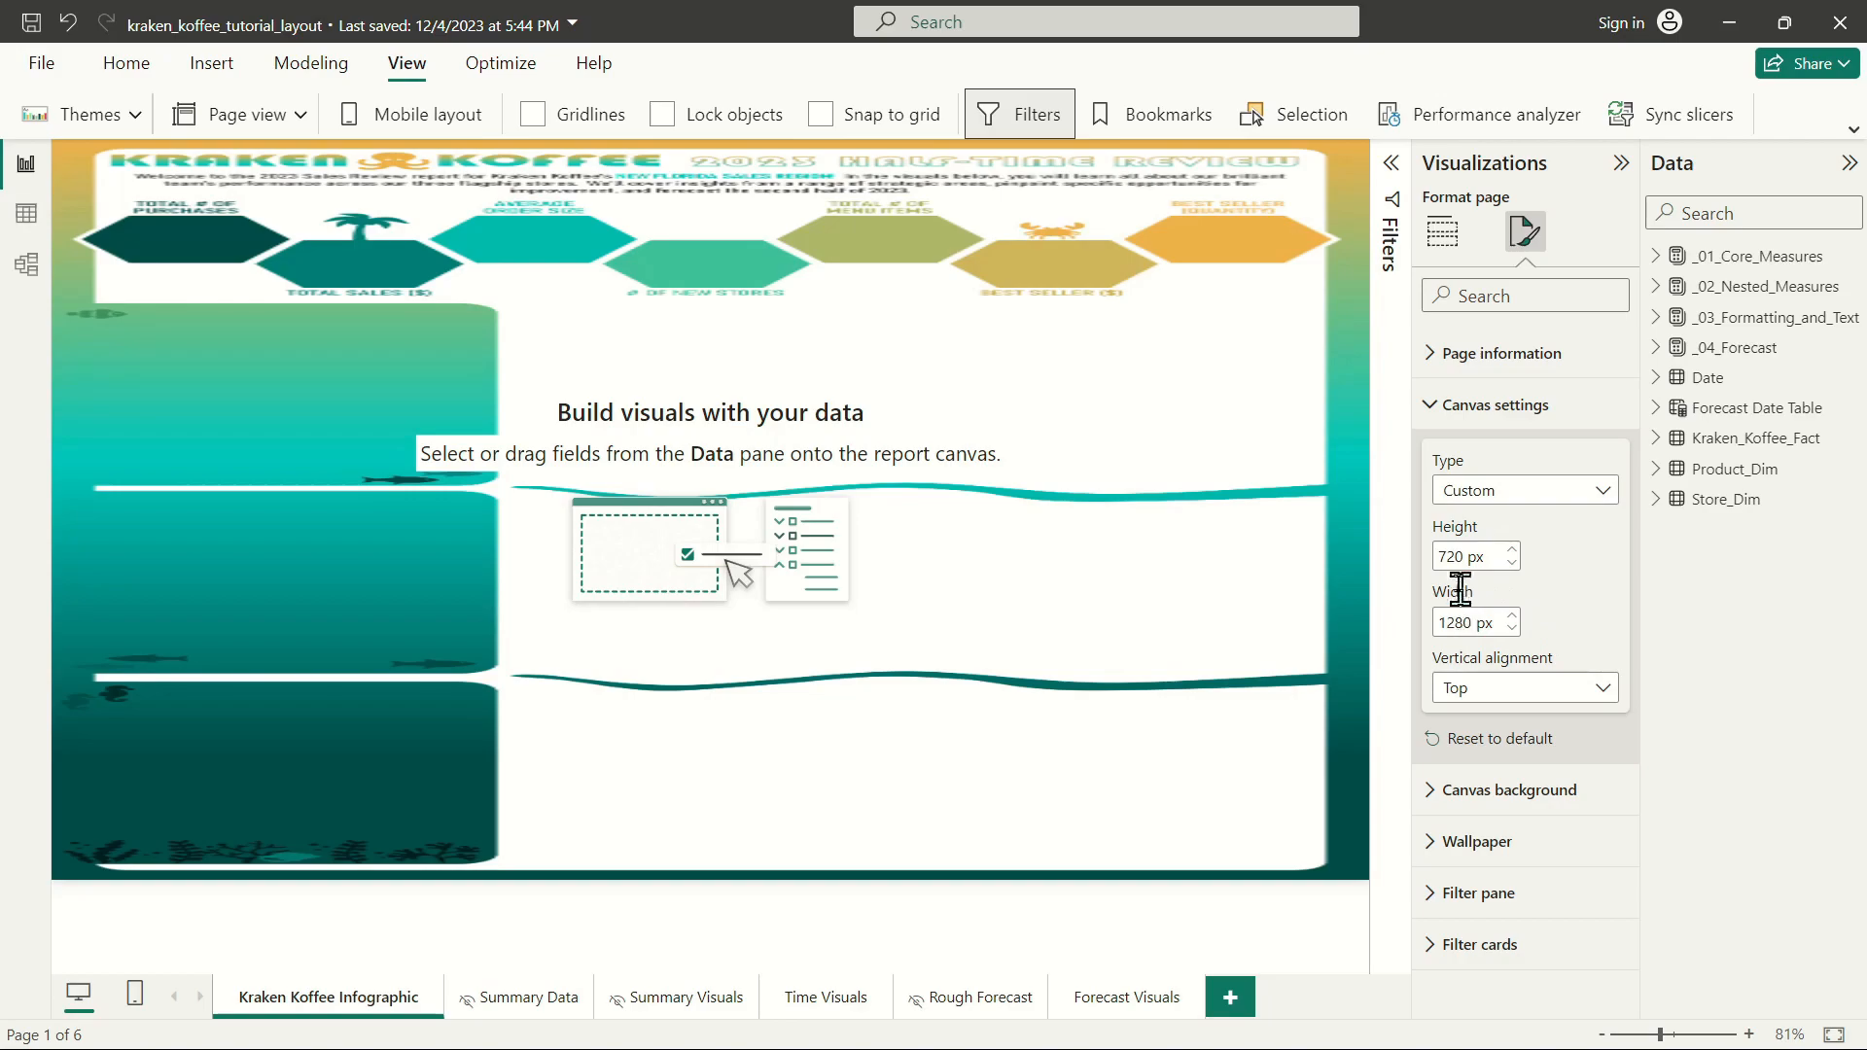
Try canvas heights of 1500 px and 2500 px for the infographic page.
{"action": "double_click", "coordinate": [1454, 557]}
{"action": "type", "text": "1500"}
{"action": "key", "text": "Return"}
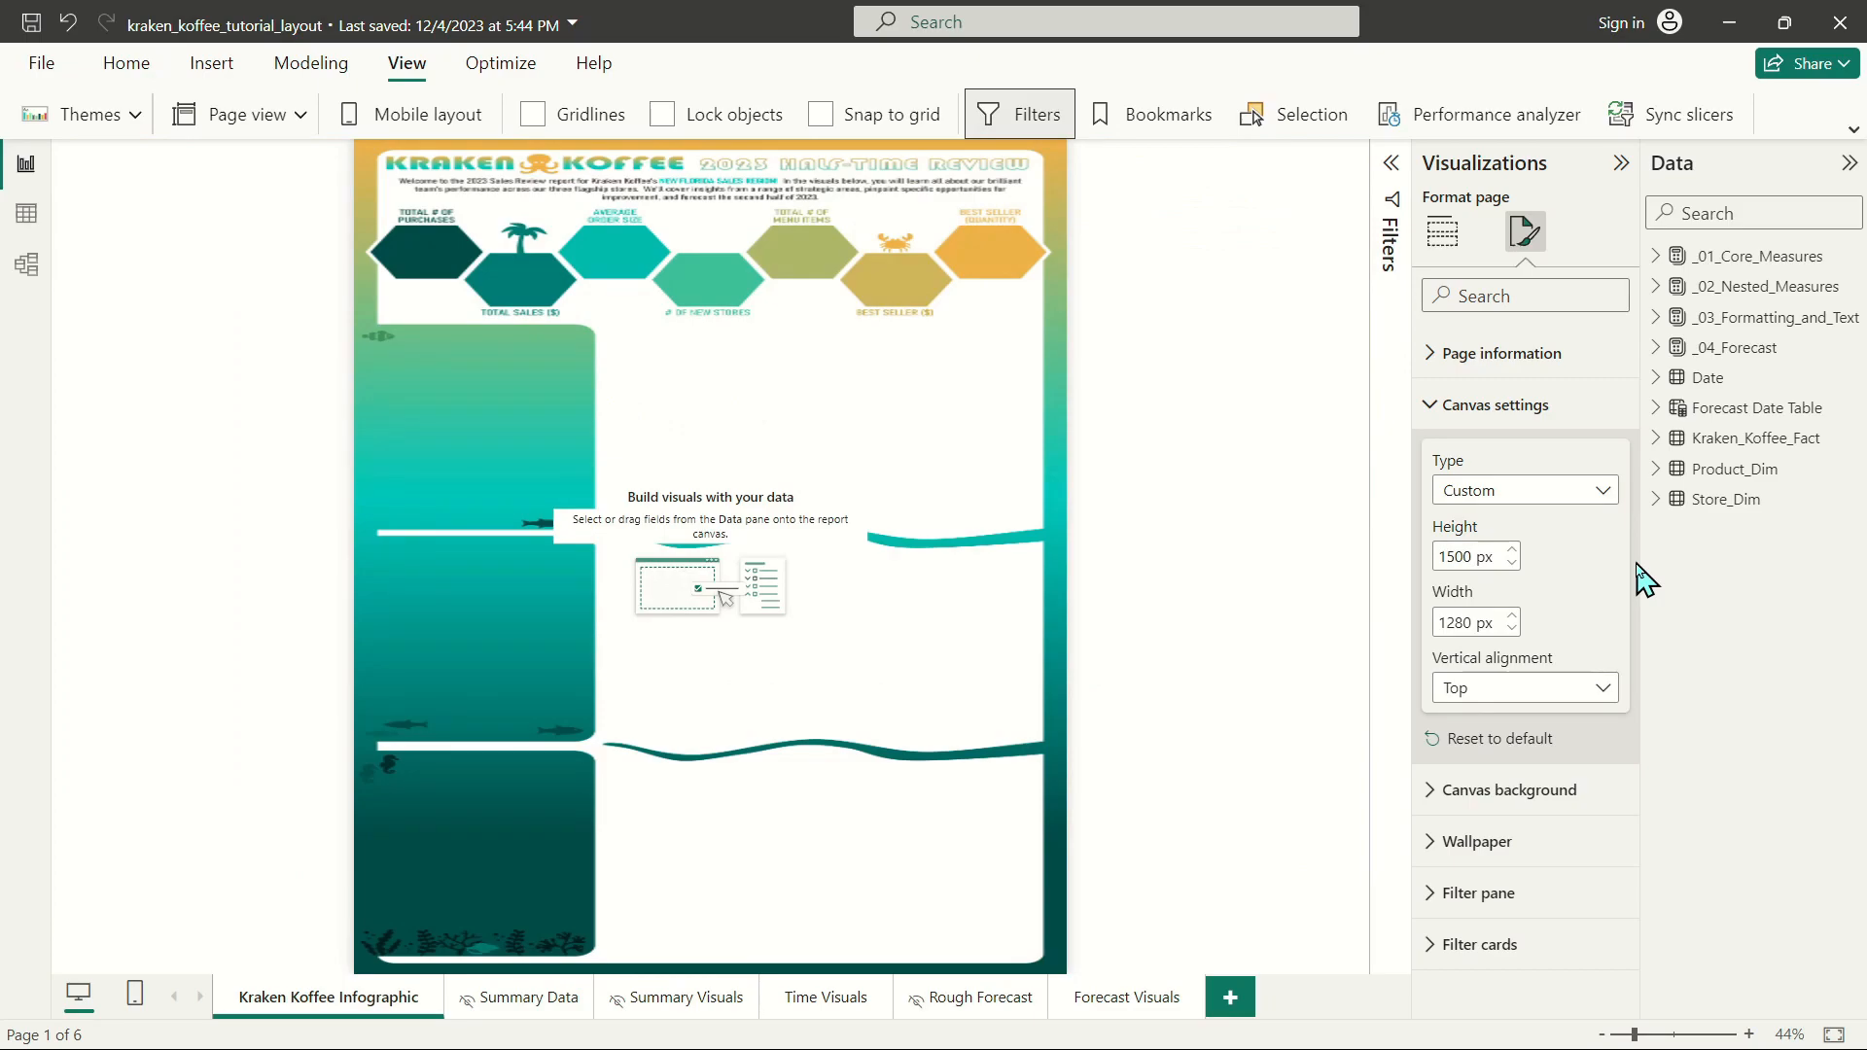
{"action": "type", "text": "25"}
{"action": "key", "text": "BackSpace"}
{"action": "key", "text": "BackSpace"}
{"action": "key", "text": "BackSpace"}
{"action": "key", "text": "BackSpace"}
{"action": "key", "text": "BackSpace"}
{"action": "key", "text": "BackSpace"}
{"action": "type", "text": "2500"}
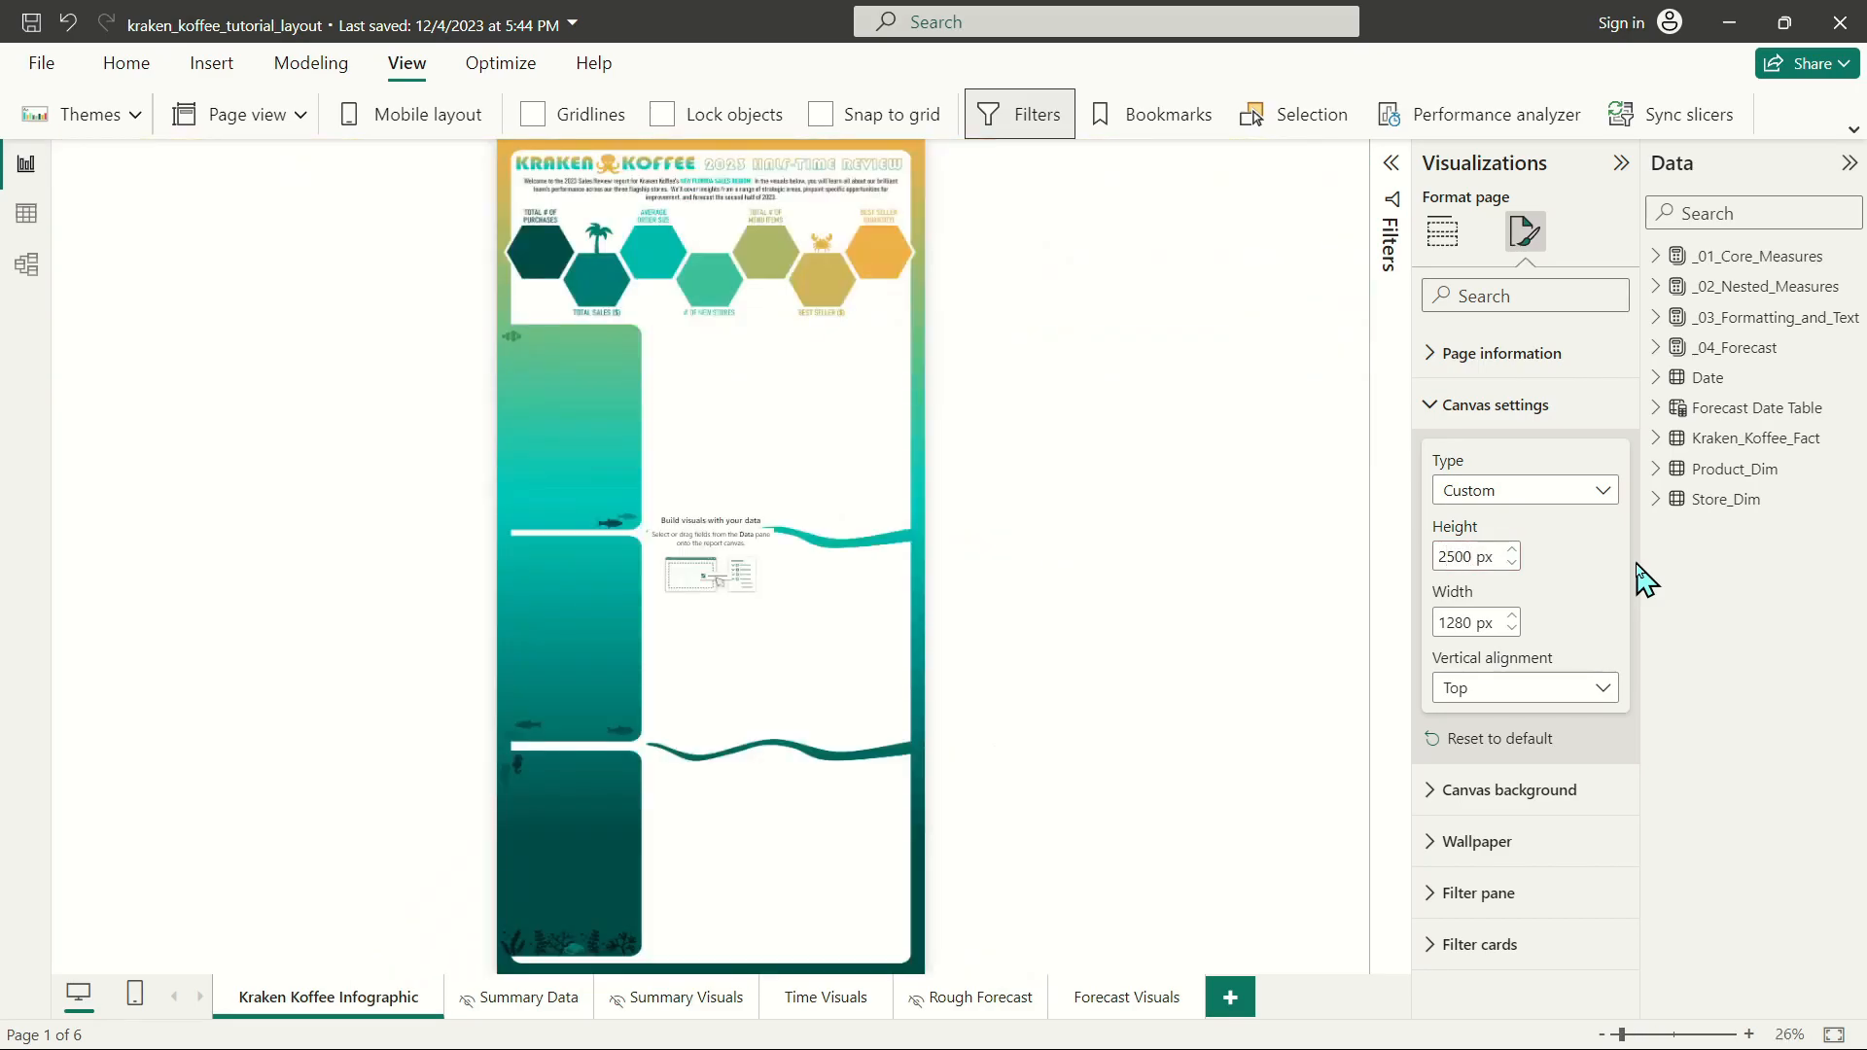
Set the infographic page's canvas height to 3000 px.
{"action": "key", "text": "BackSpace"}
{"action": "key", "text": "BackSpace"}
{"action": "key", "text": "BackSpace"}
{"action": "key", "text": "BackSpace"}
{"action": "type", "text": "3000"}
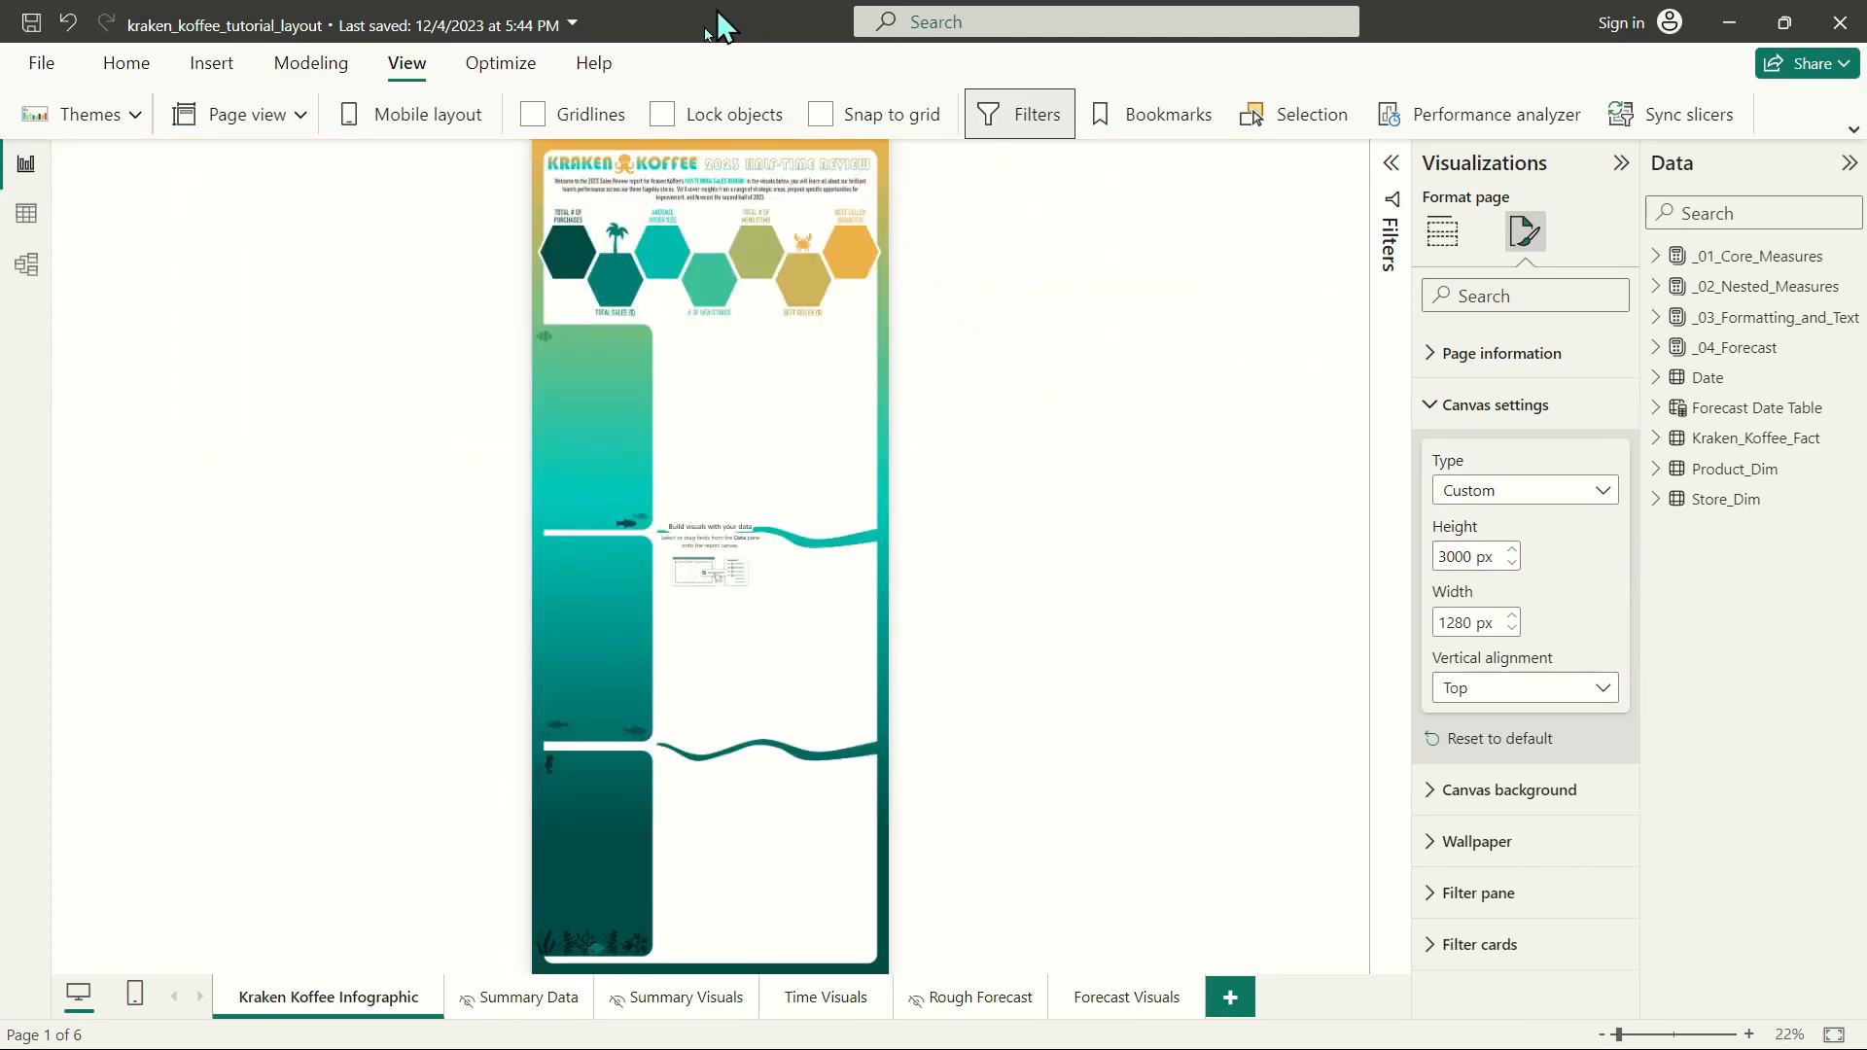
{"action": "left_click", "coordinate": [985, 326]}
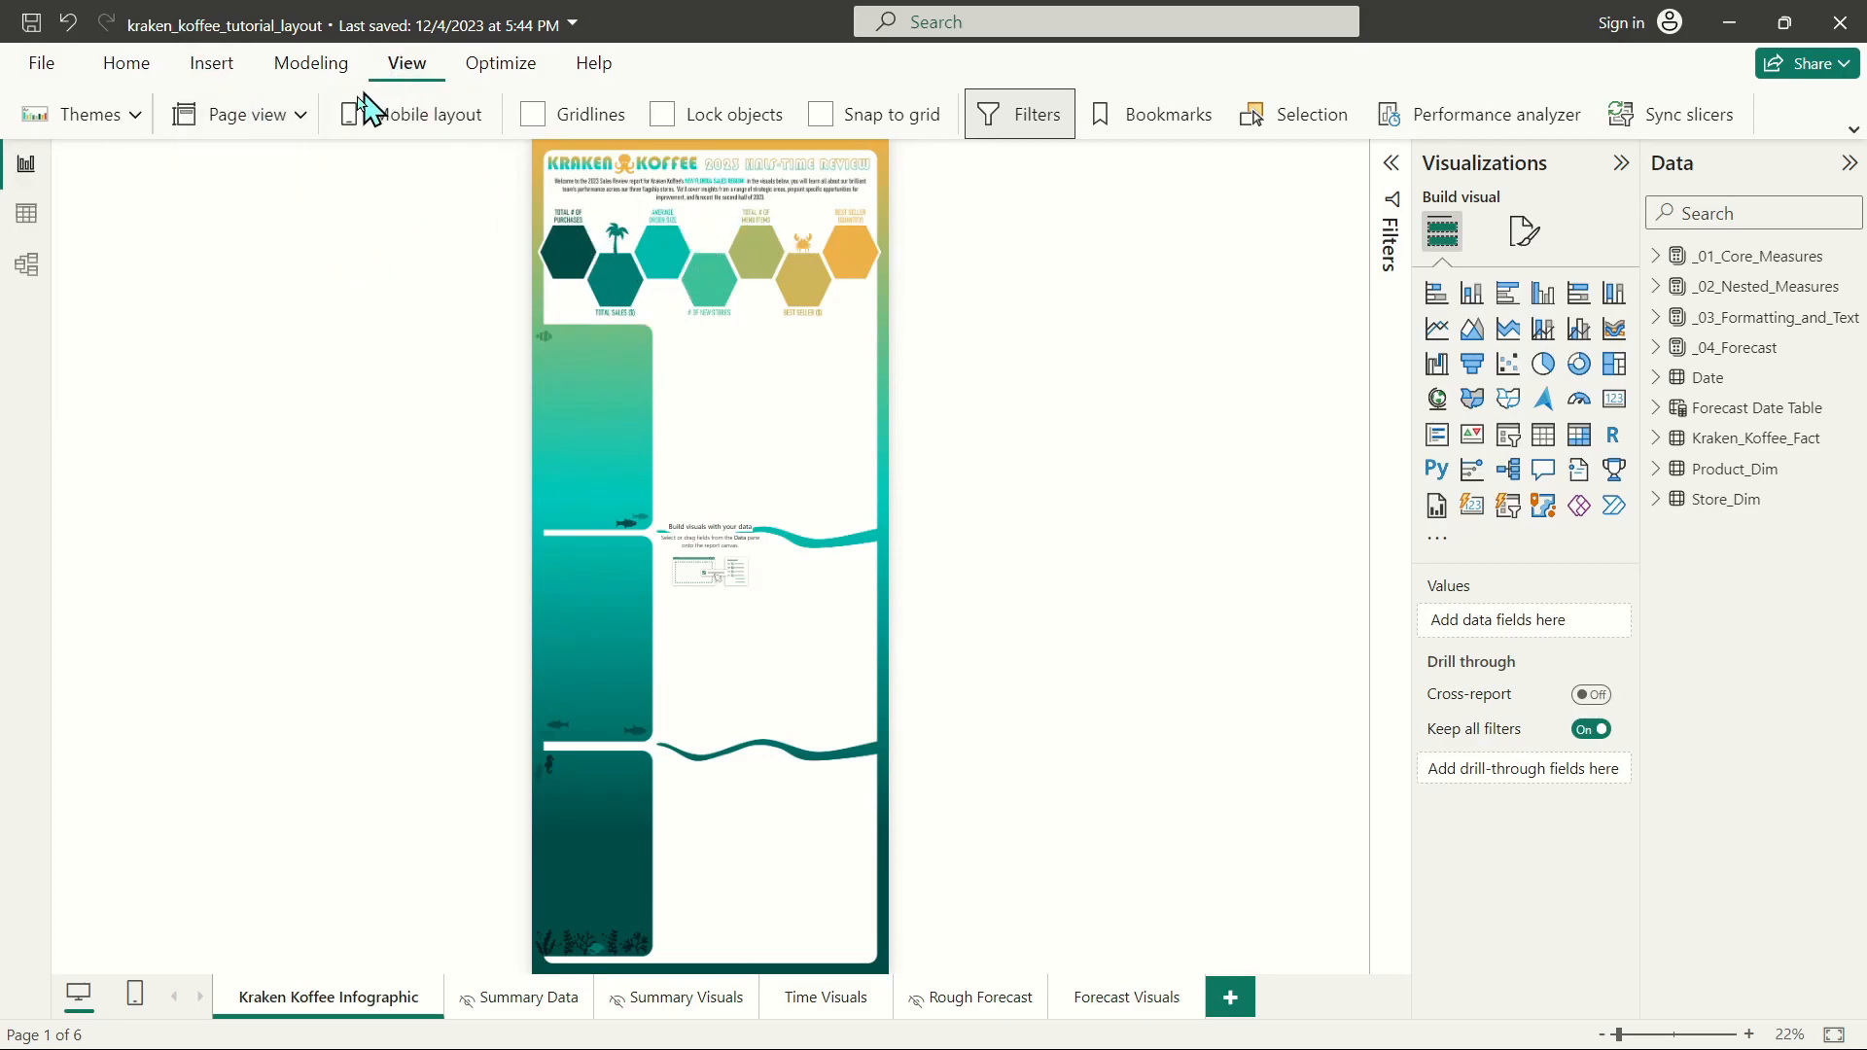
Set the infographic page's view to Fit to width.
{"action": "left_click", "coordinate": [243, 119]}
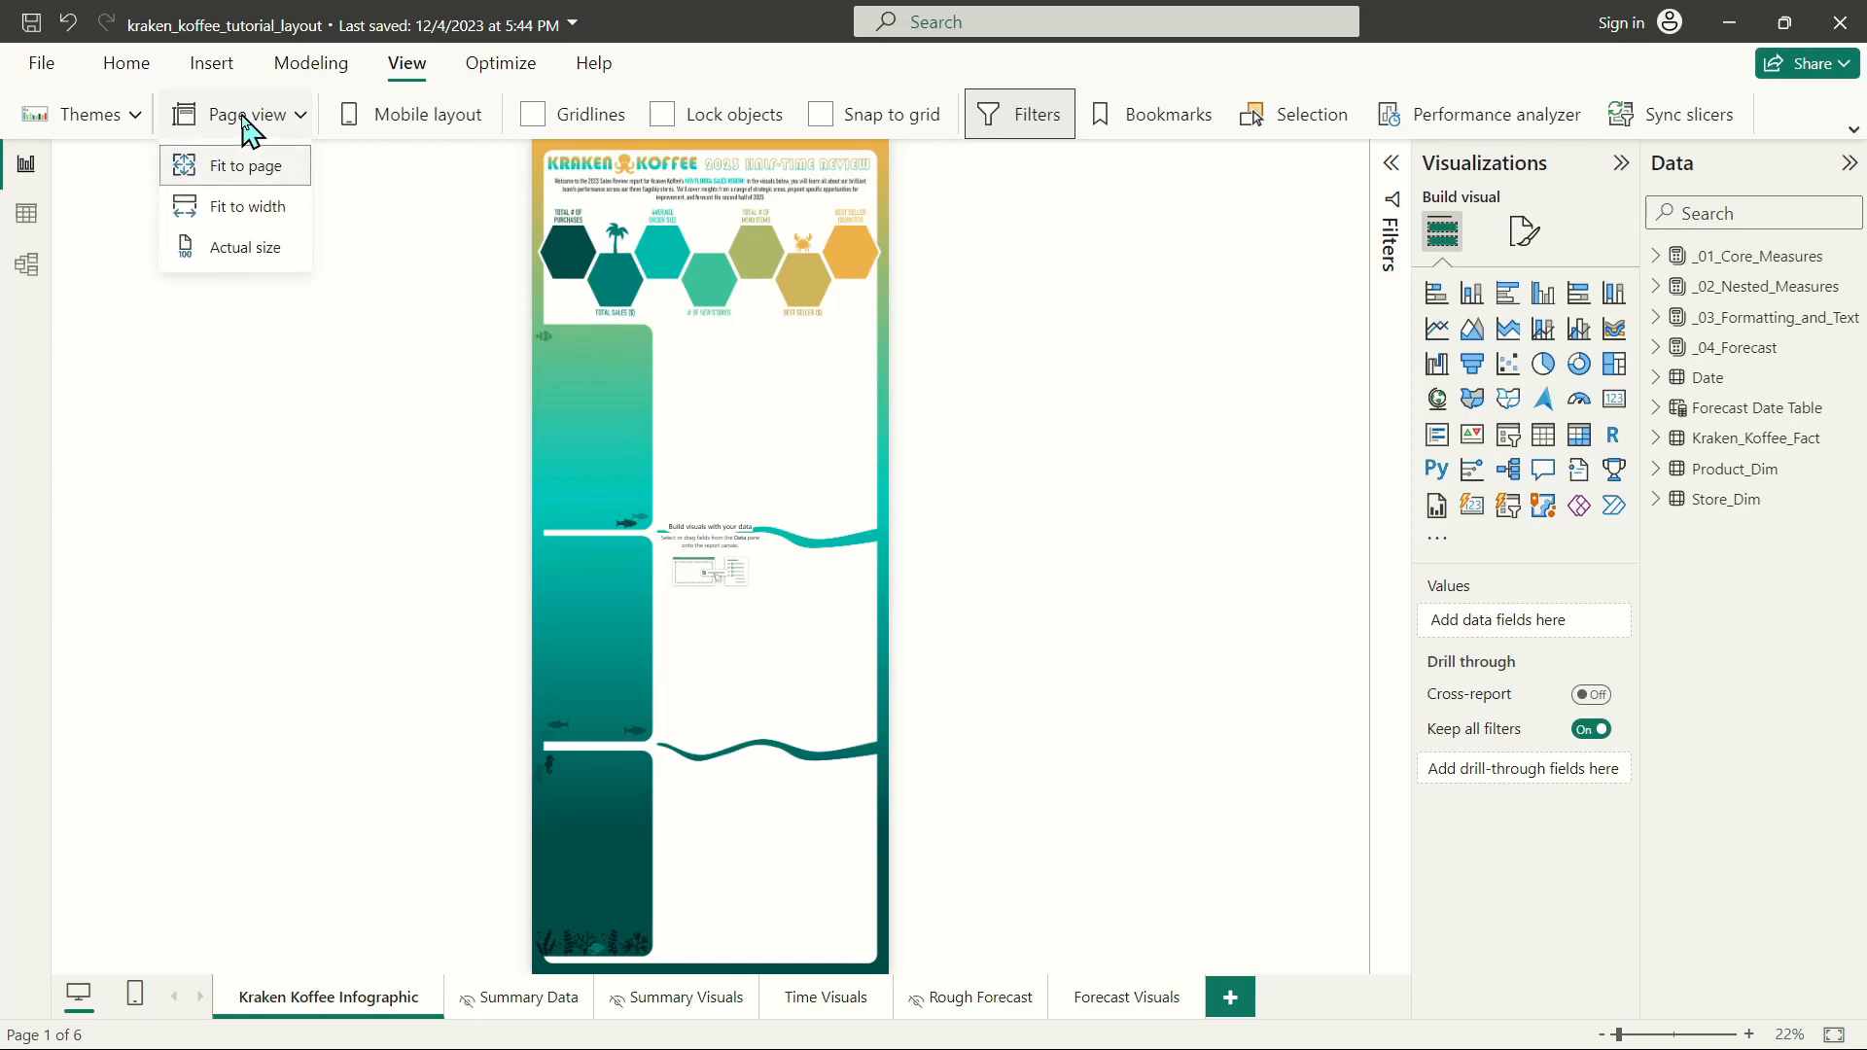
{"action": "left_click", "coordinate": [241, 207]}
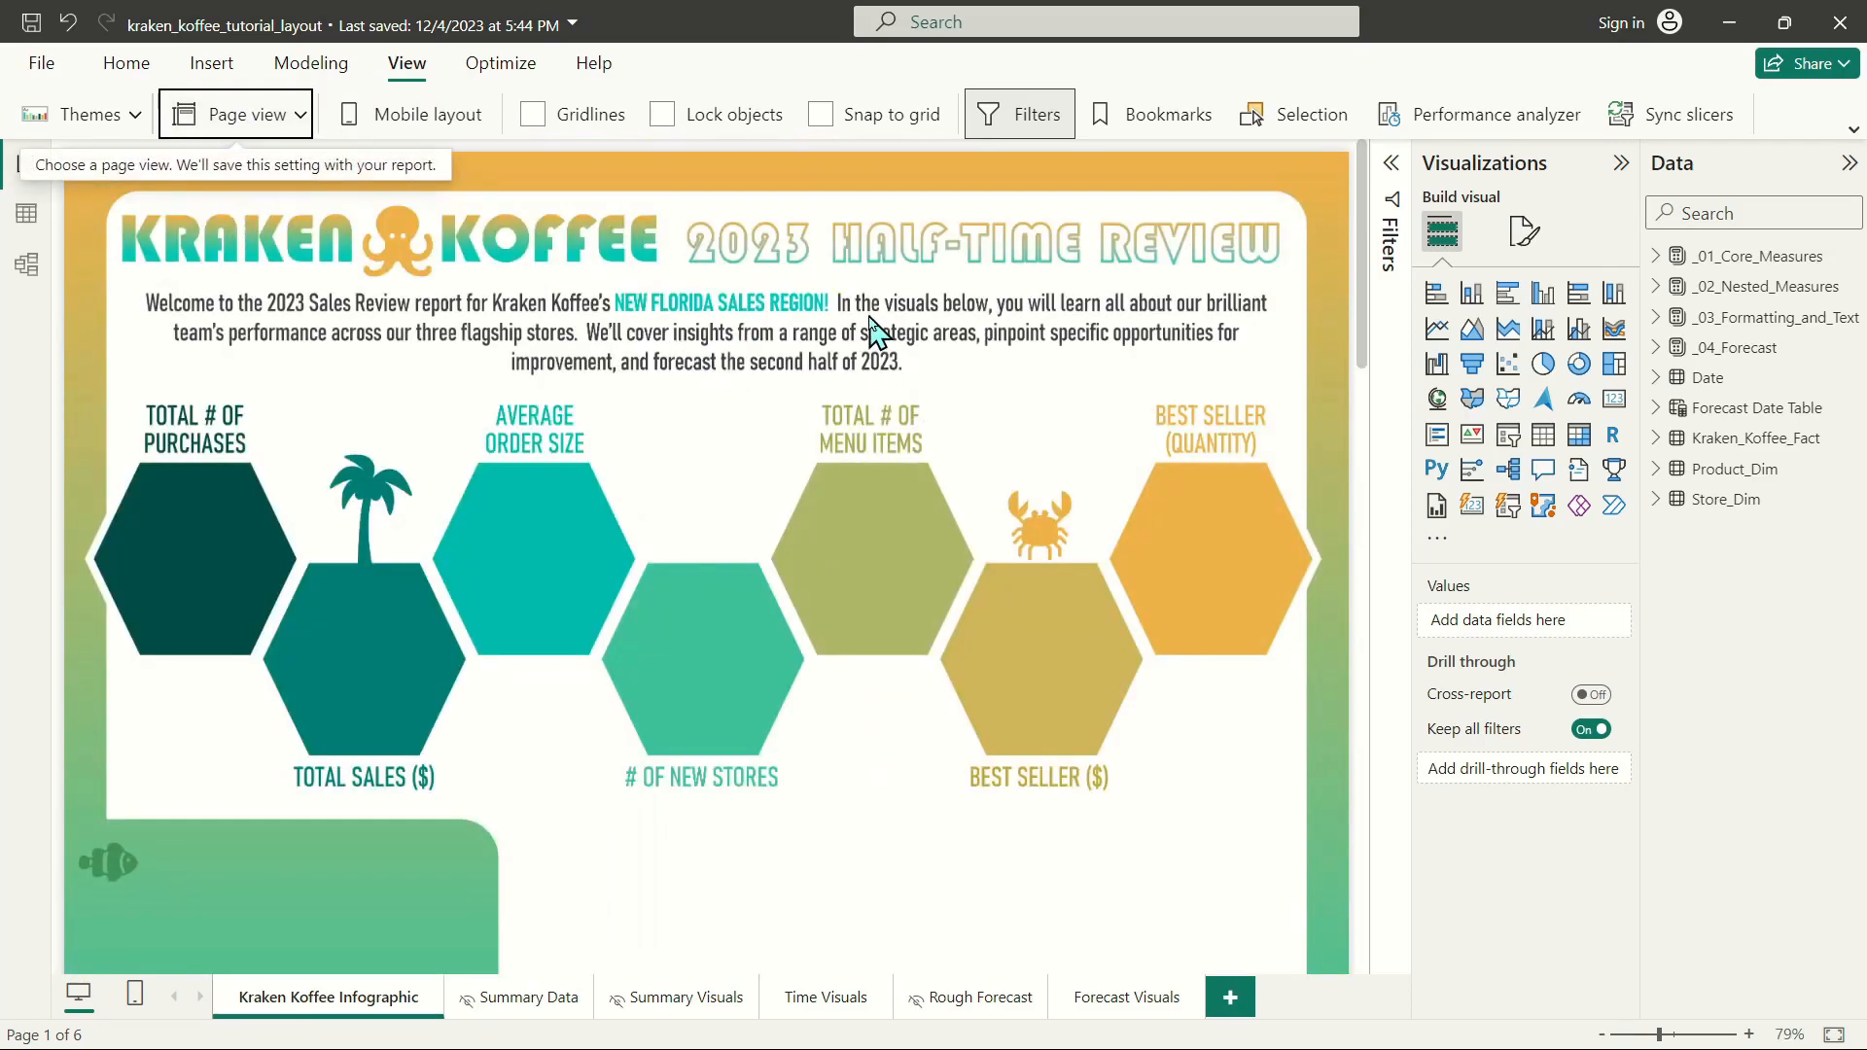
Increase the infographic page's canvas height in small increments to 3020 px.
{"action": "left_click", "coordinate": [1524, 233]}
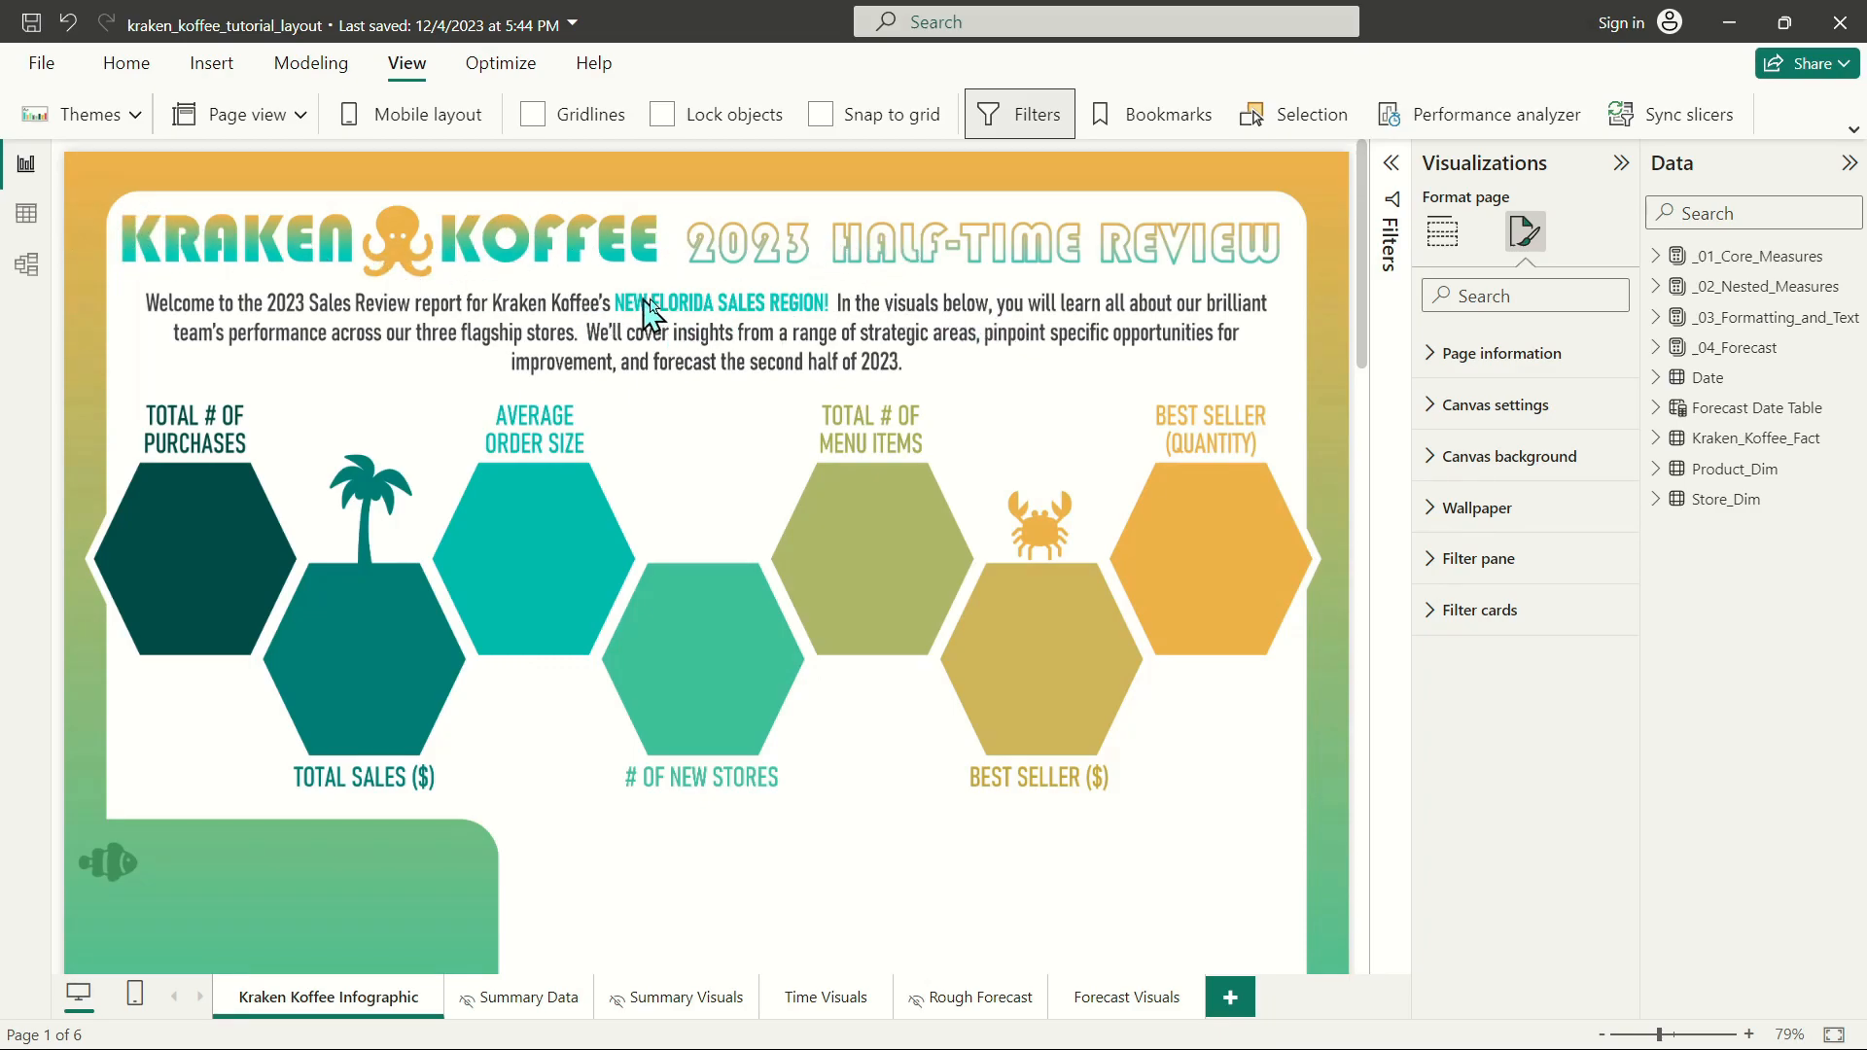
{"action": "left_click", "coordinate": [1422, 418]}
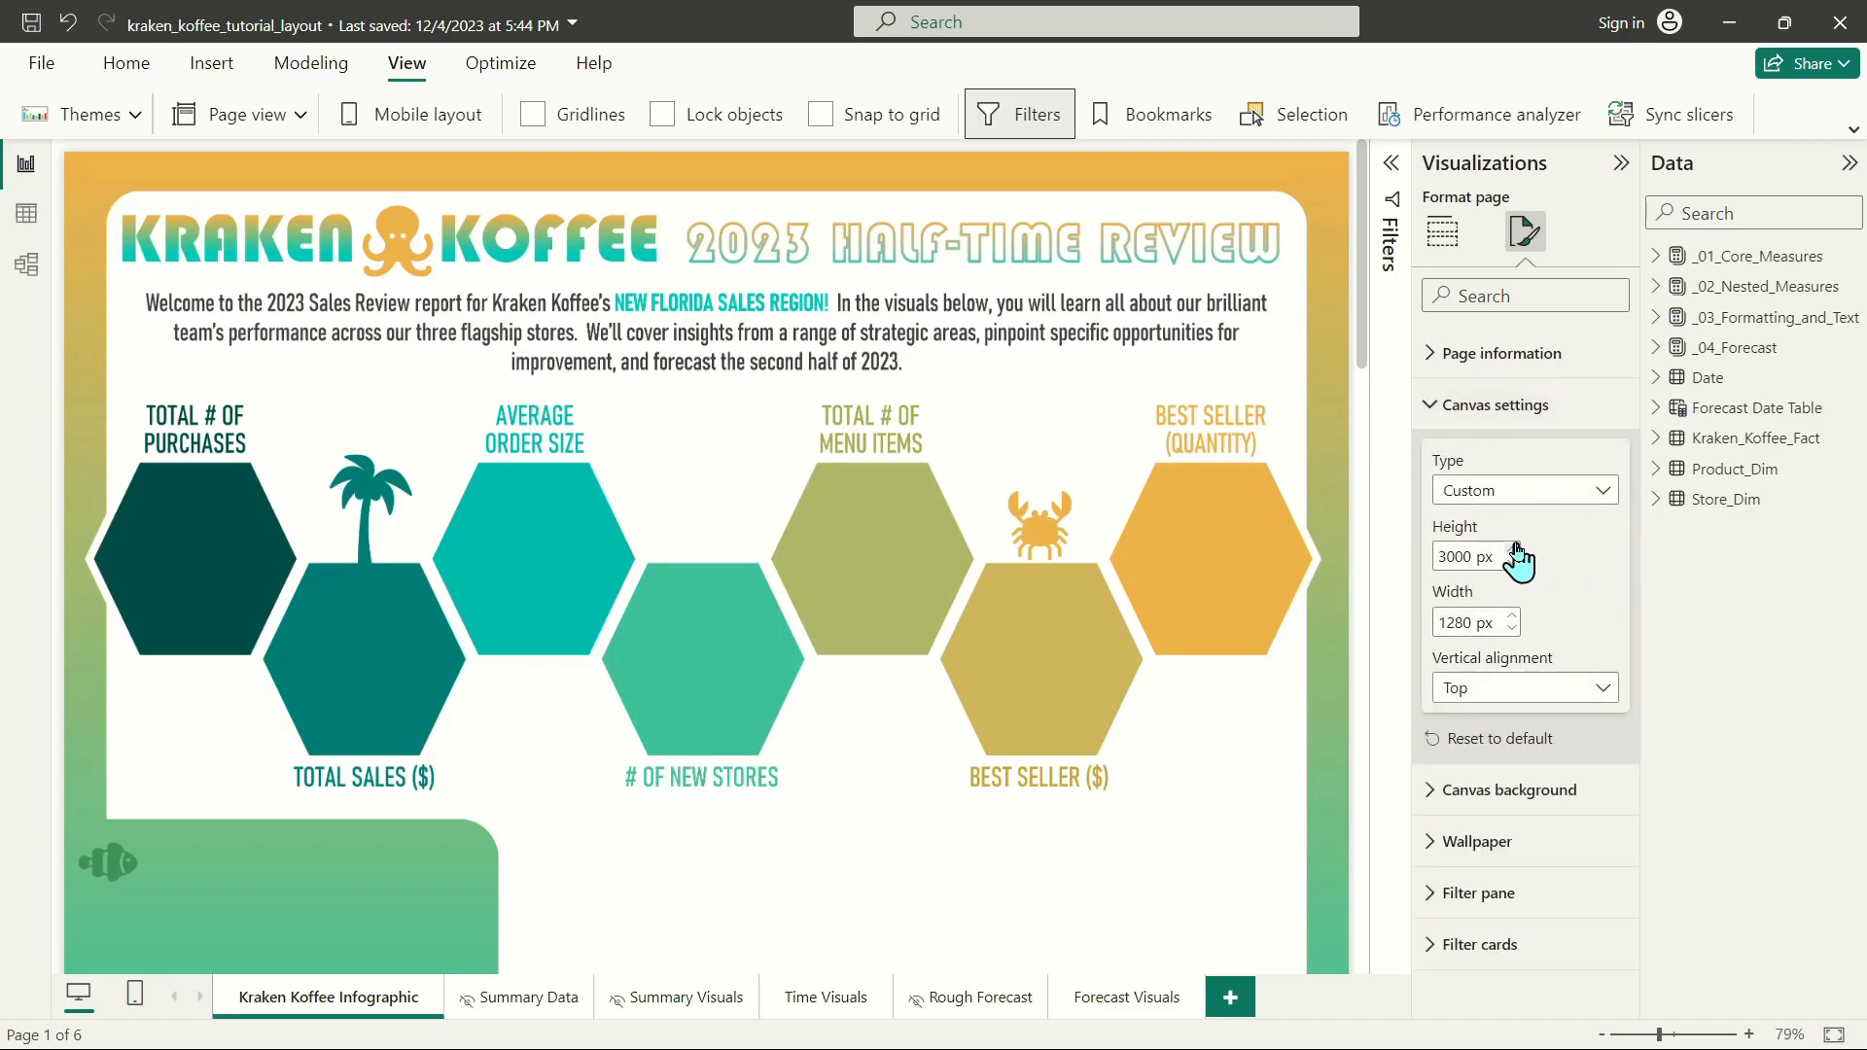
{"action": "left_click", "coordinate": [1513, 550]}
{"action": "left_click", "coordinate": [1513, 550]}
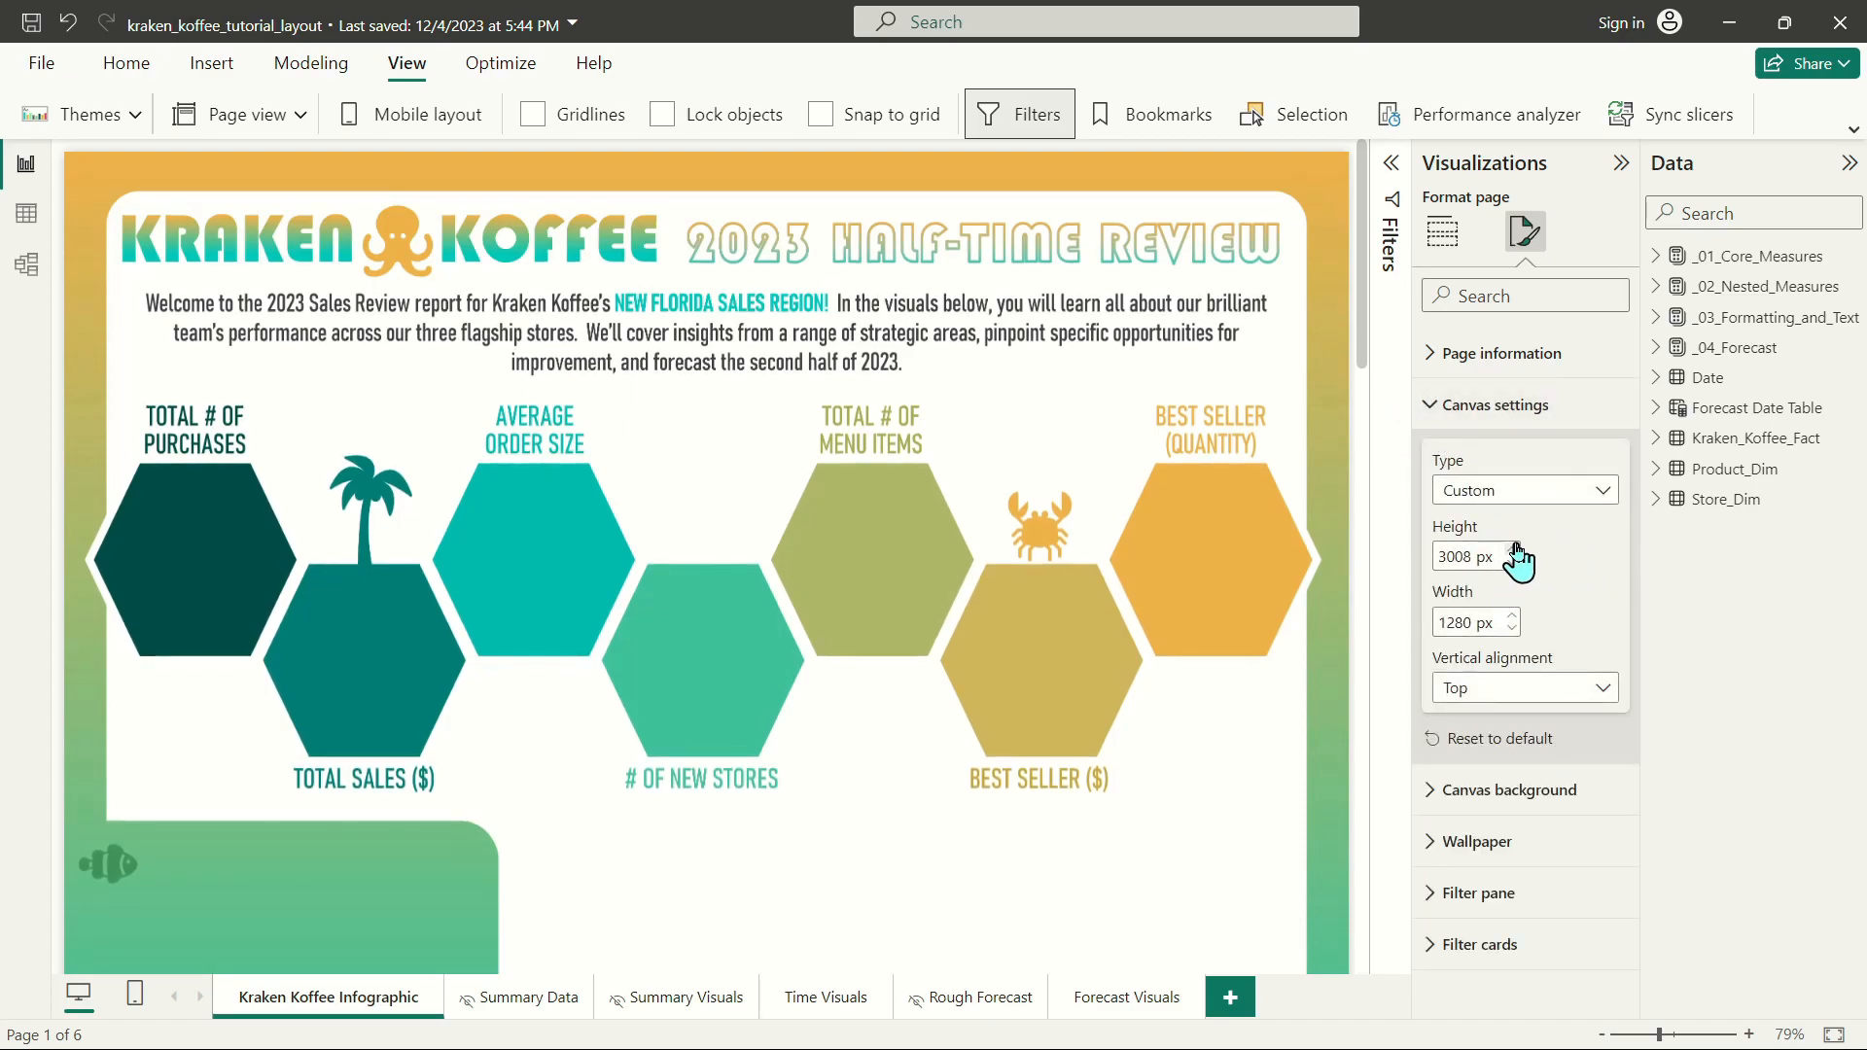
{"action": "left_click", "coordinate": [1514, 550]}
{"action": "left_click", "coordinate": [1514, 551]}
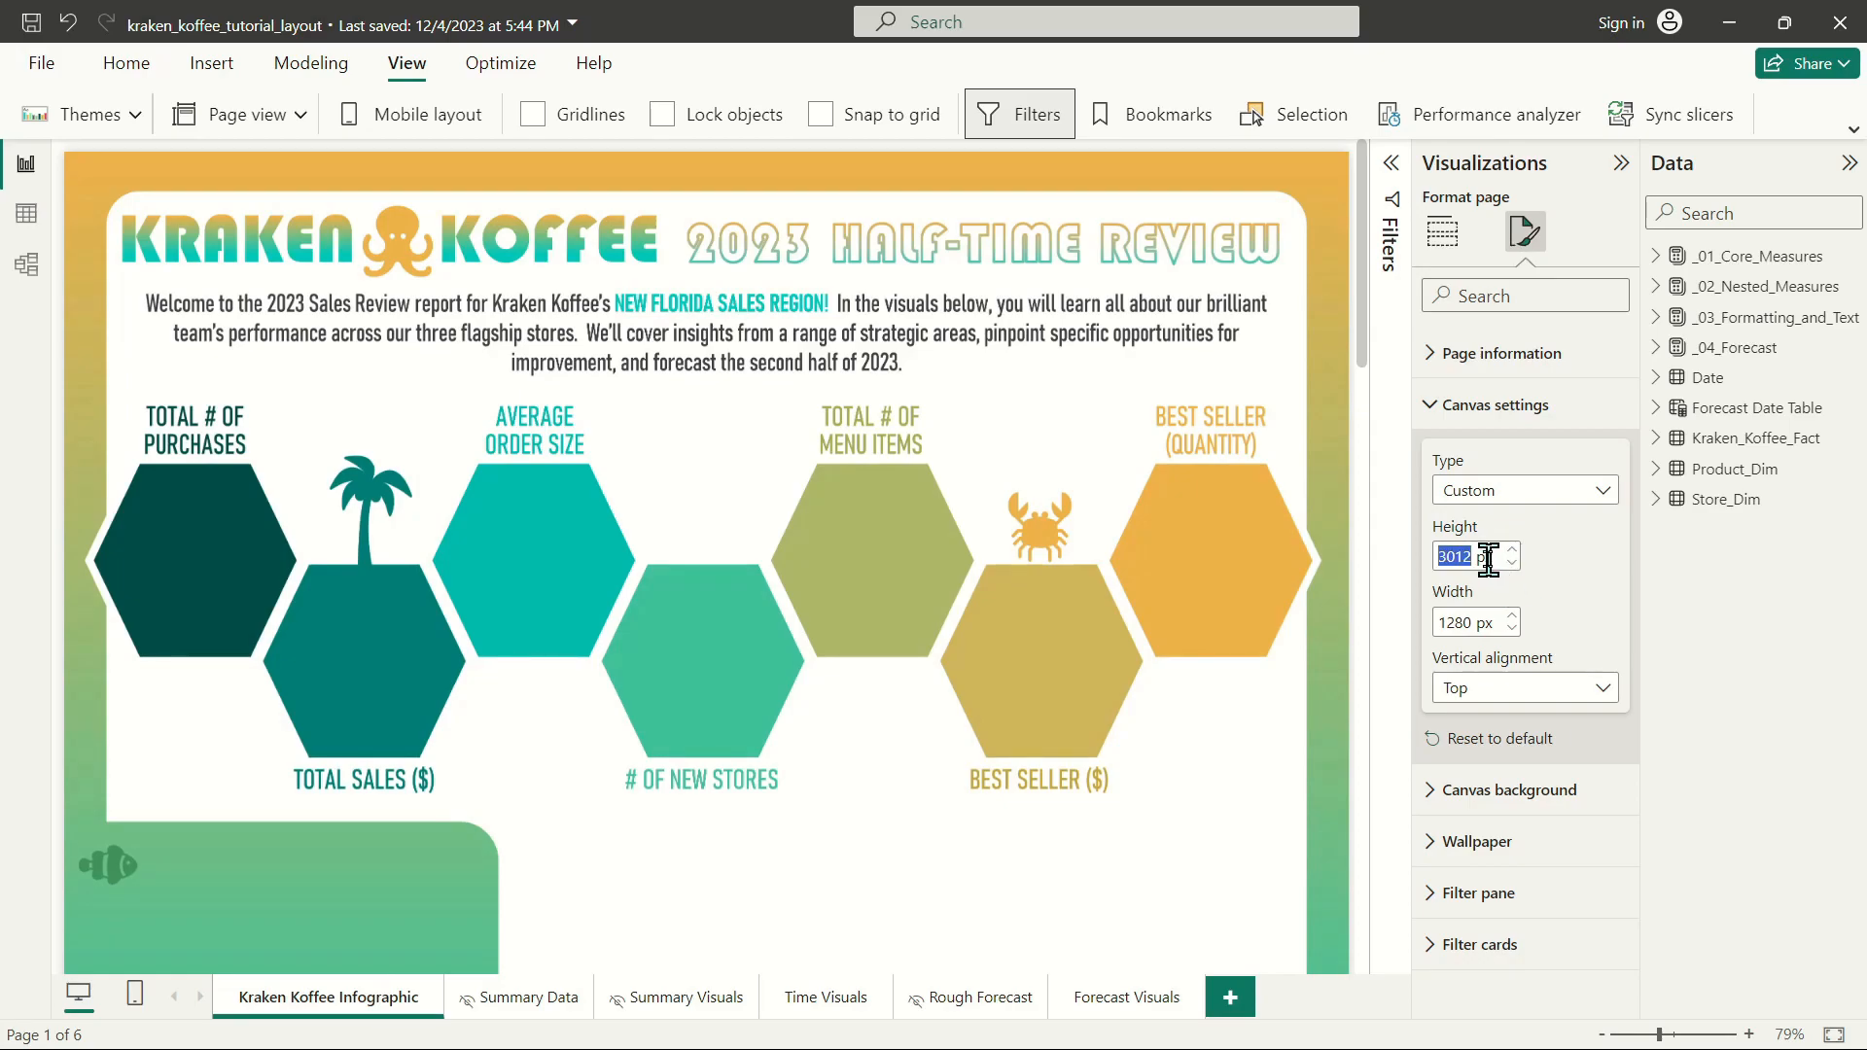
{"action": "left_click", "coordinate": [1513, 551]}
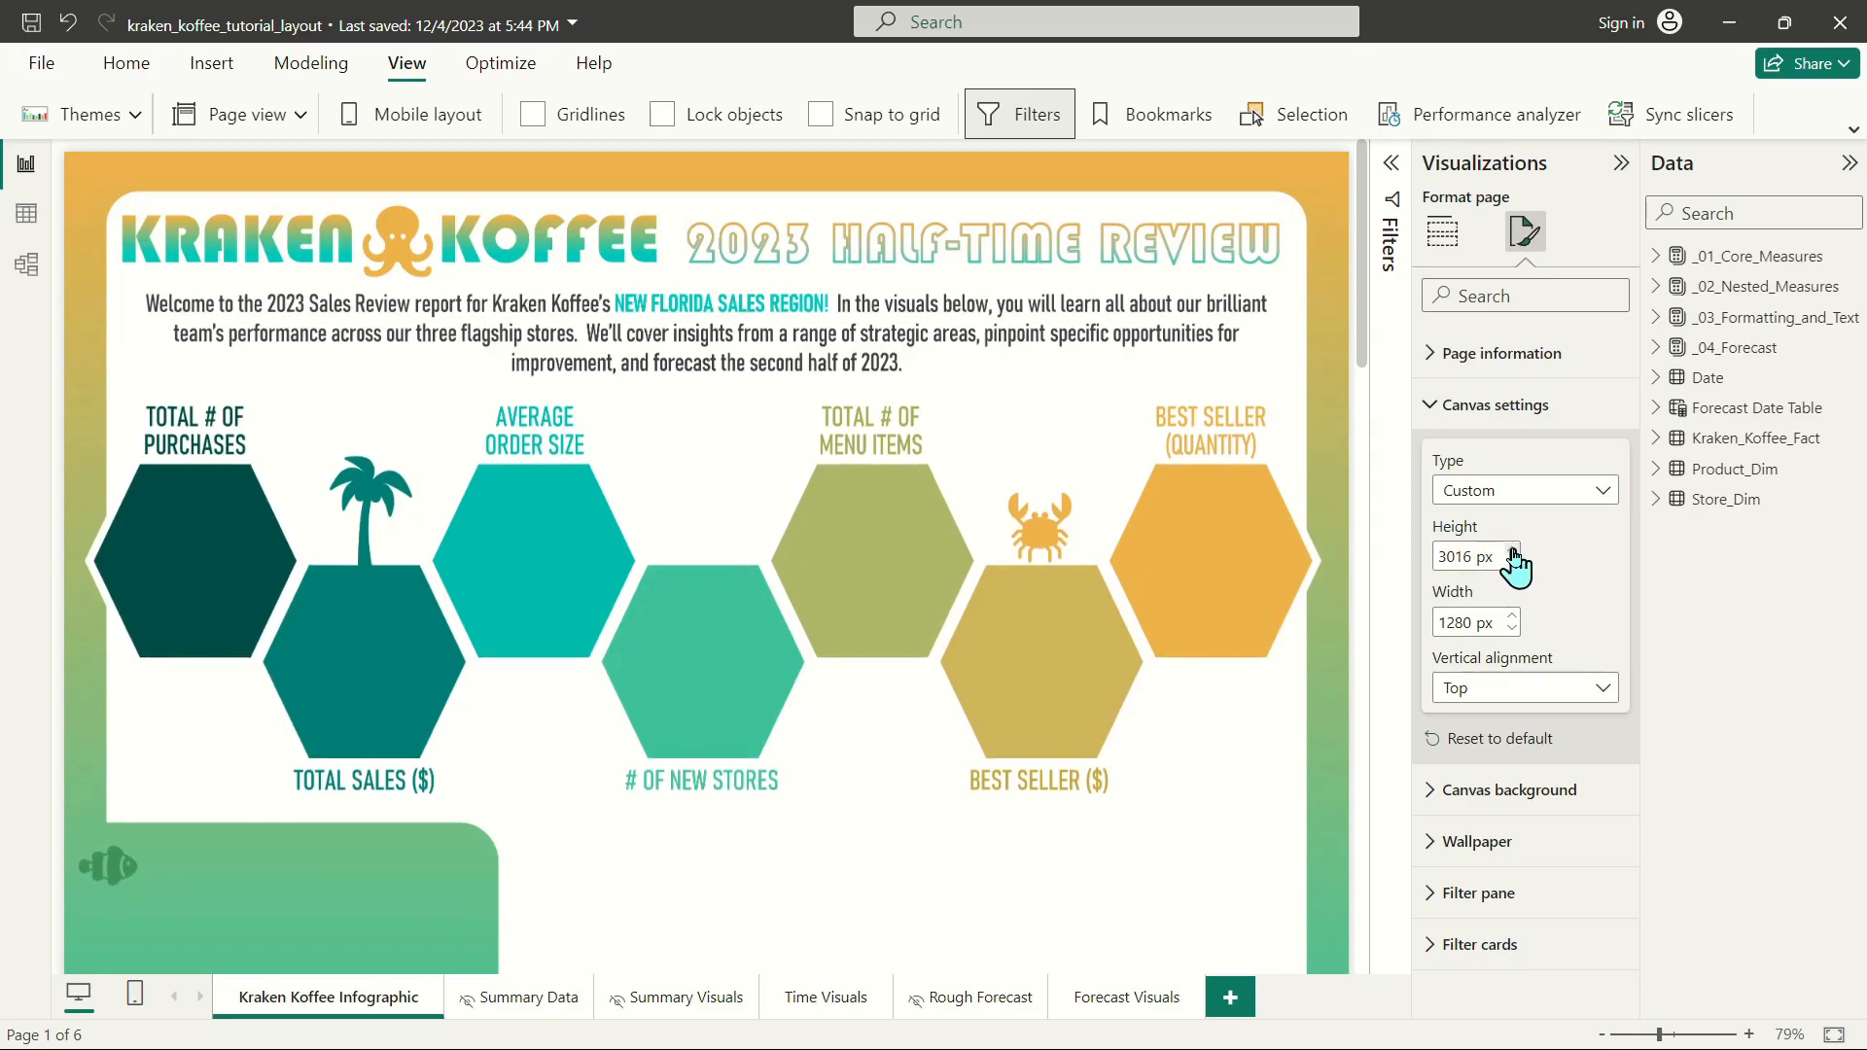
{"action": "left_click", "coordinate": [1513, 550]}
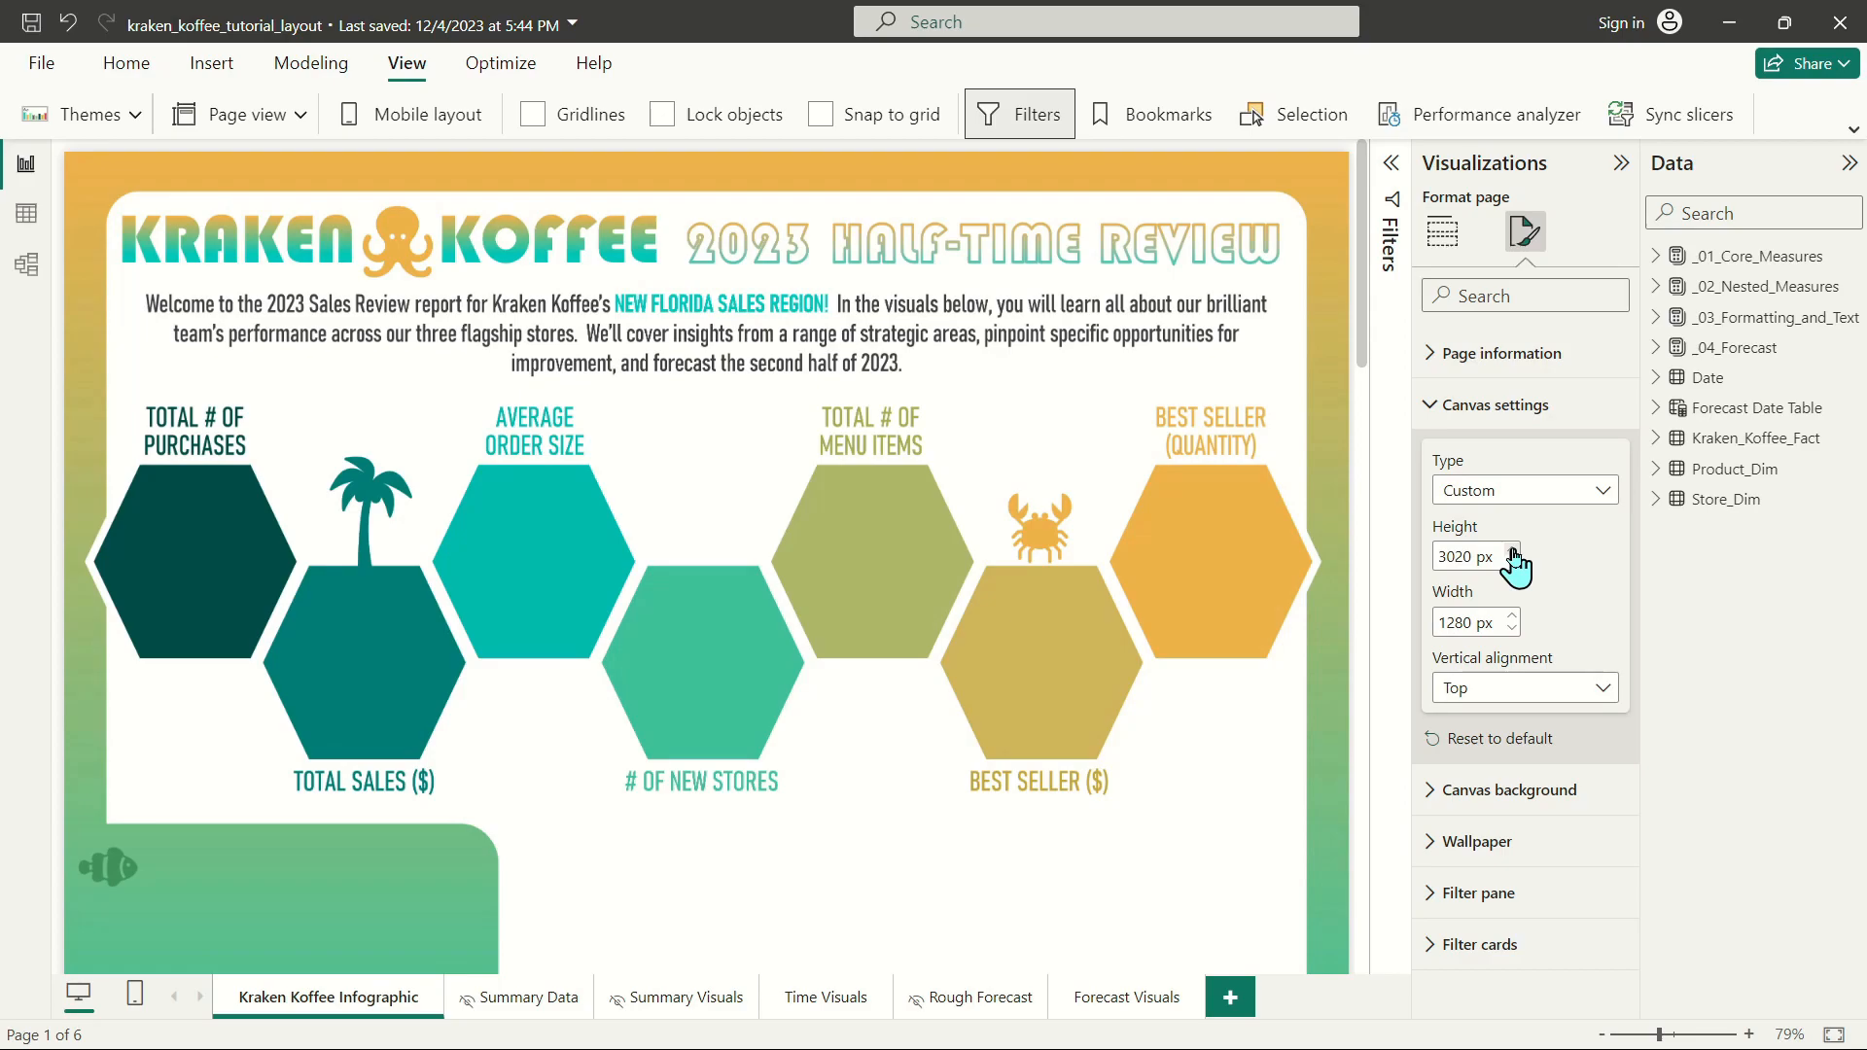
{"action": "left_click", "coordinate": [819, 464]}
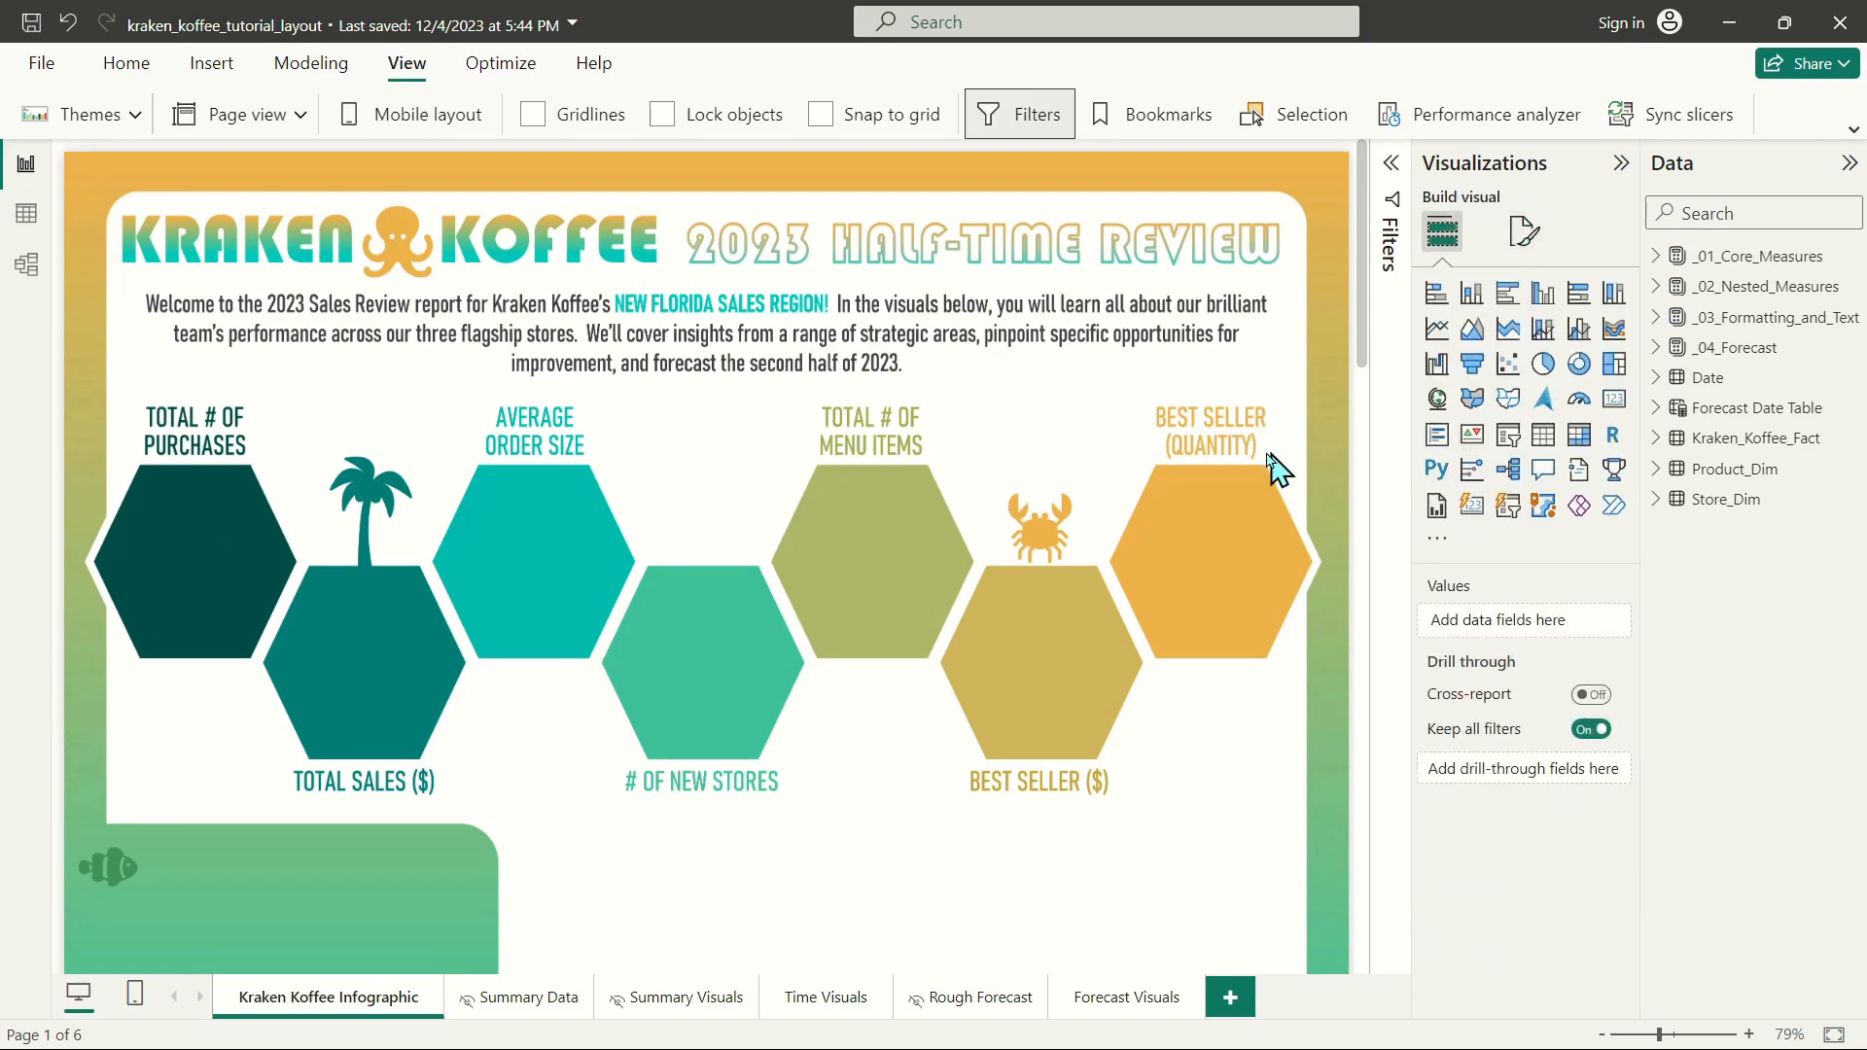
Look over the infographic background, review the summary, time and rough forecast pages, and return to the Kraken Koffee Infographic page.
{"action": "scroll", "coordinate": [1217, 525], "scroll_direction": "down", "scroll_amount": 3}
{"action": "scroll", "coordinate": [1225, 554], "scroll_direction": "up", "scroll_amount": 3}
{"action": "scroll", "coordinate": [380, 701], "scroll_direction": "down", "scroll_amount": 15}
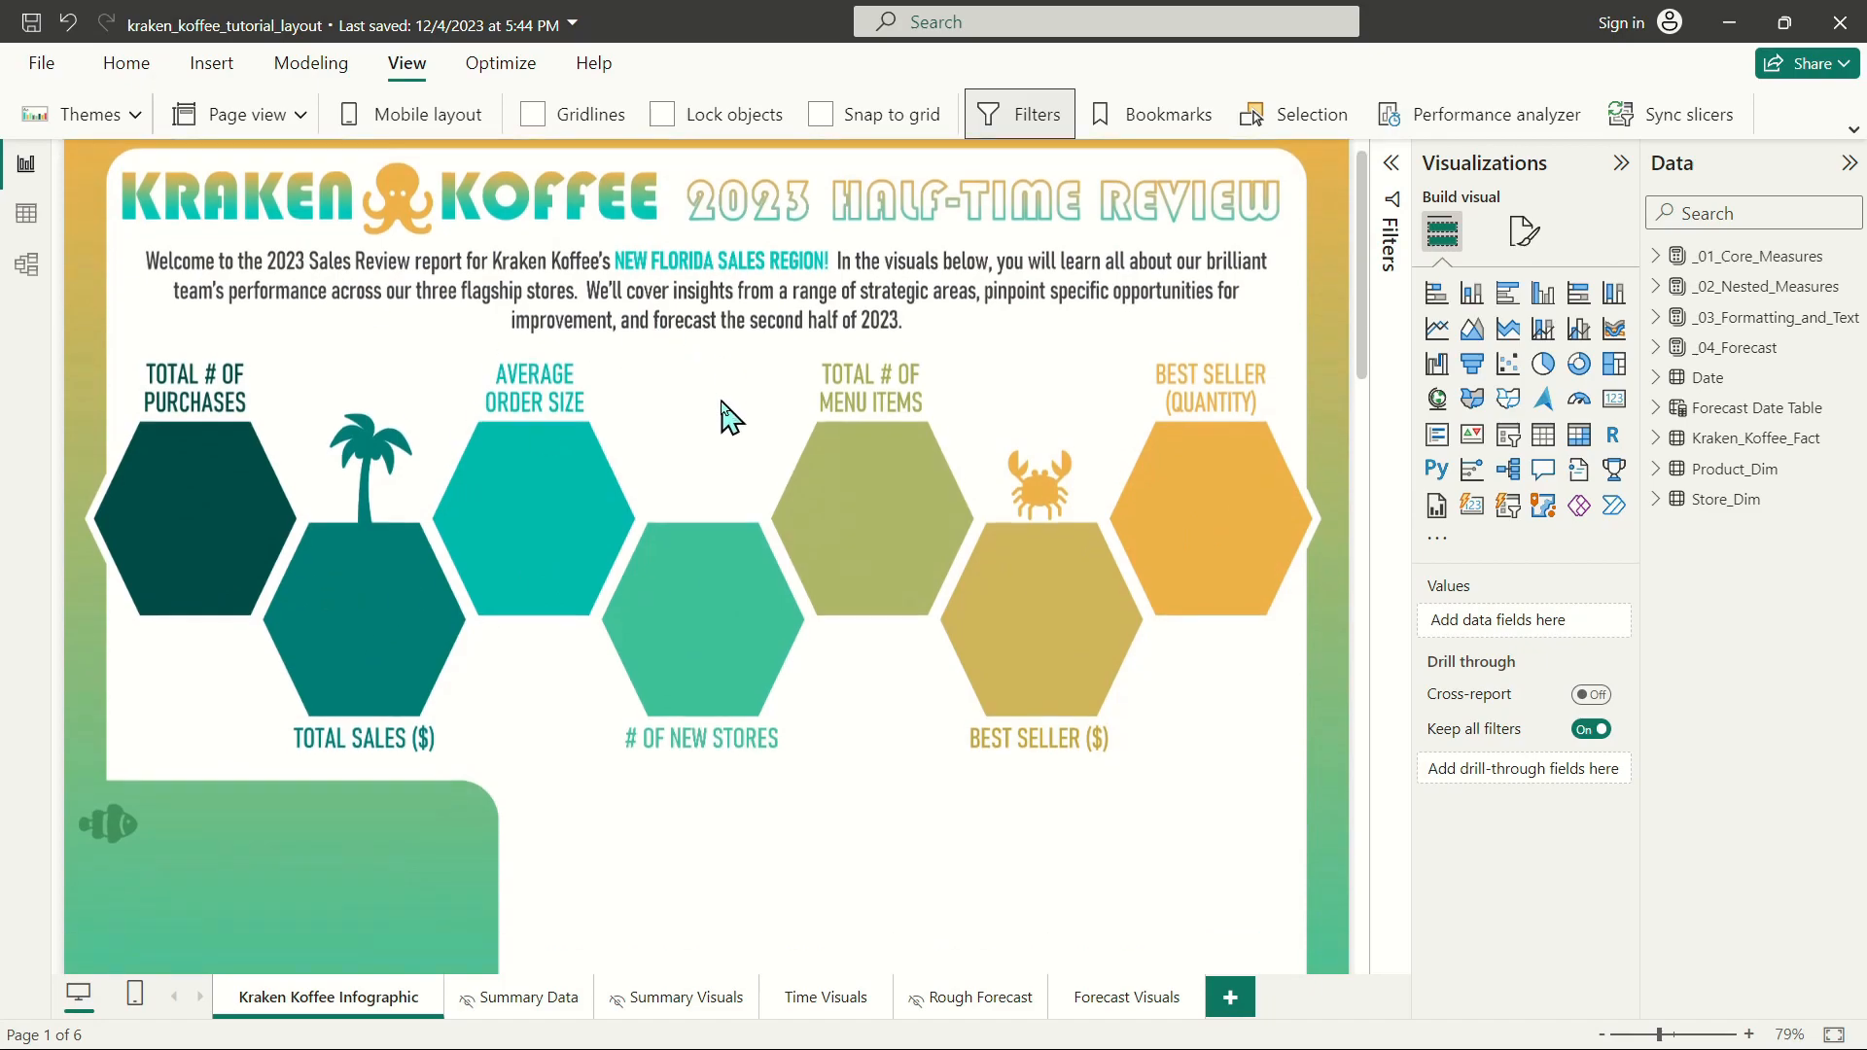
{"action": "scroll", "coordinate": [825, 420], "scroll_direction": "up", "scroll_amount": 15}
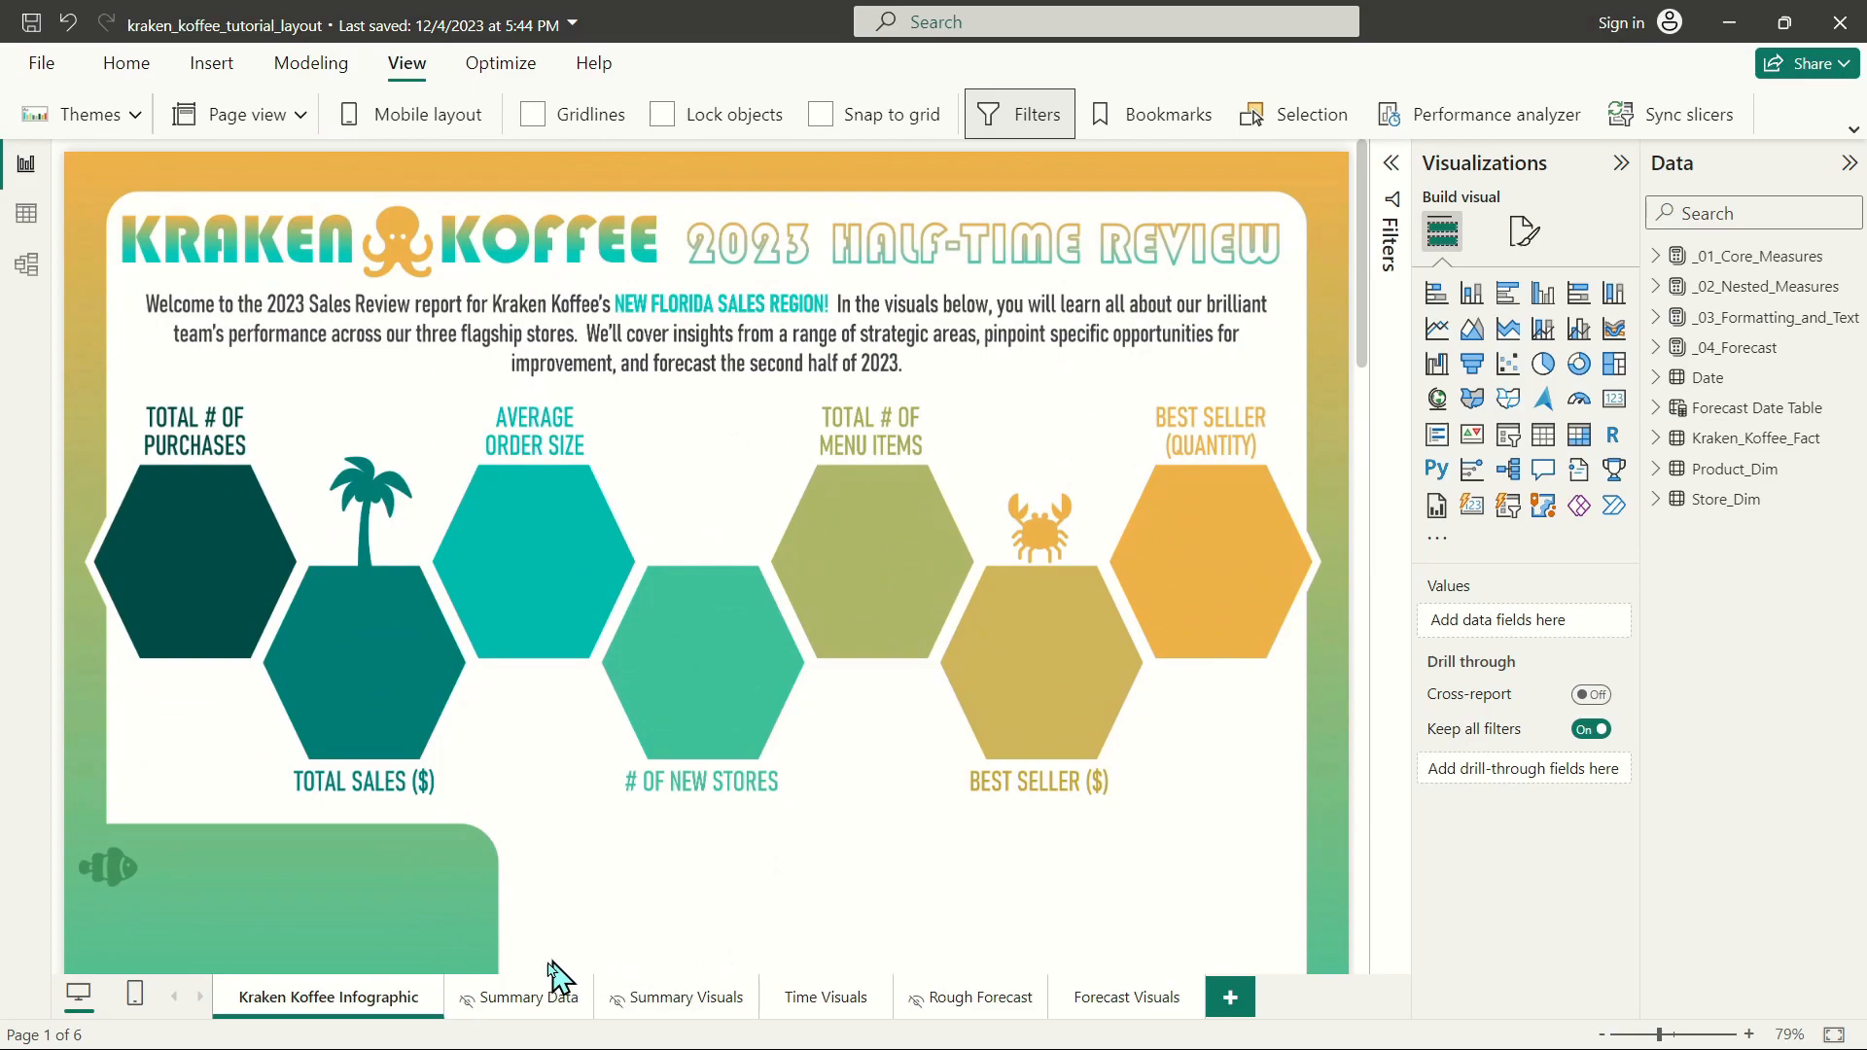
{"action": "left_click", "coordinate": [540, 1007]}
{"action": "left_click", "coordinate": [661, 1012]}
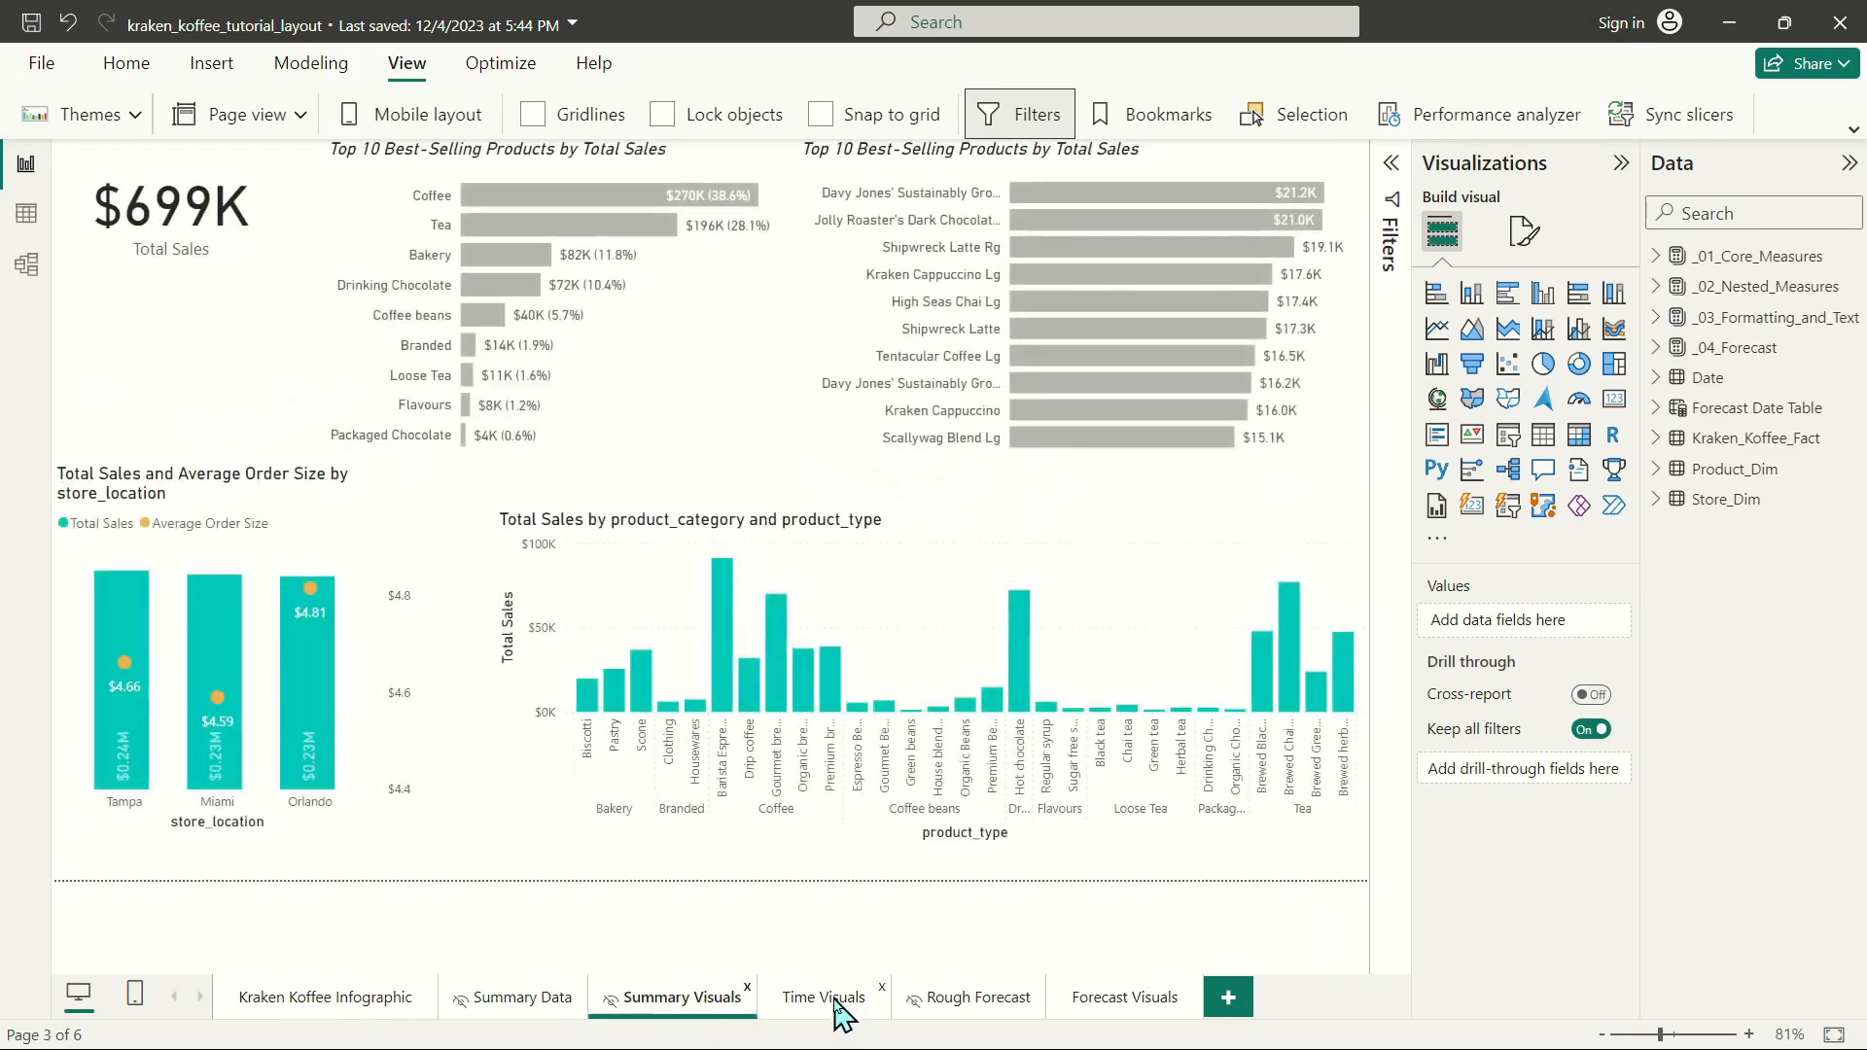
{"action": "left_click", "coordinate": [825, 996]}
{"action": "left_click", "coordinate": [1021, 1012]}
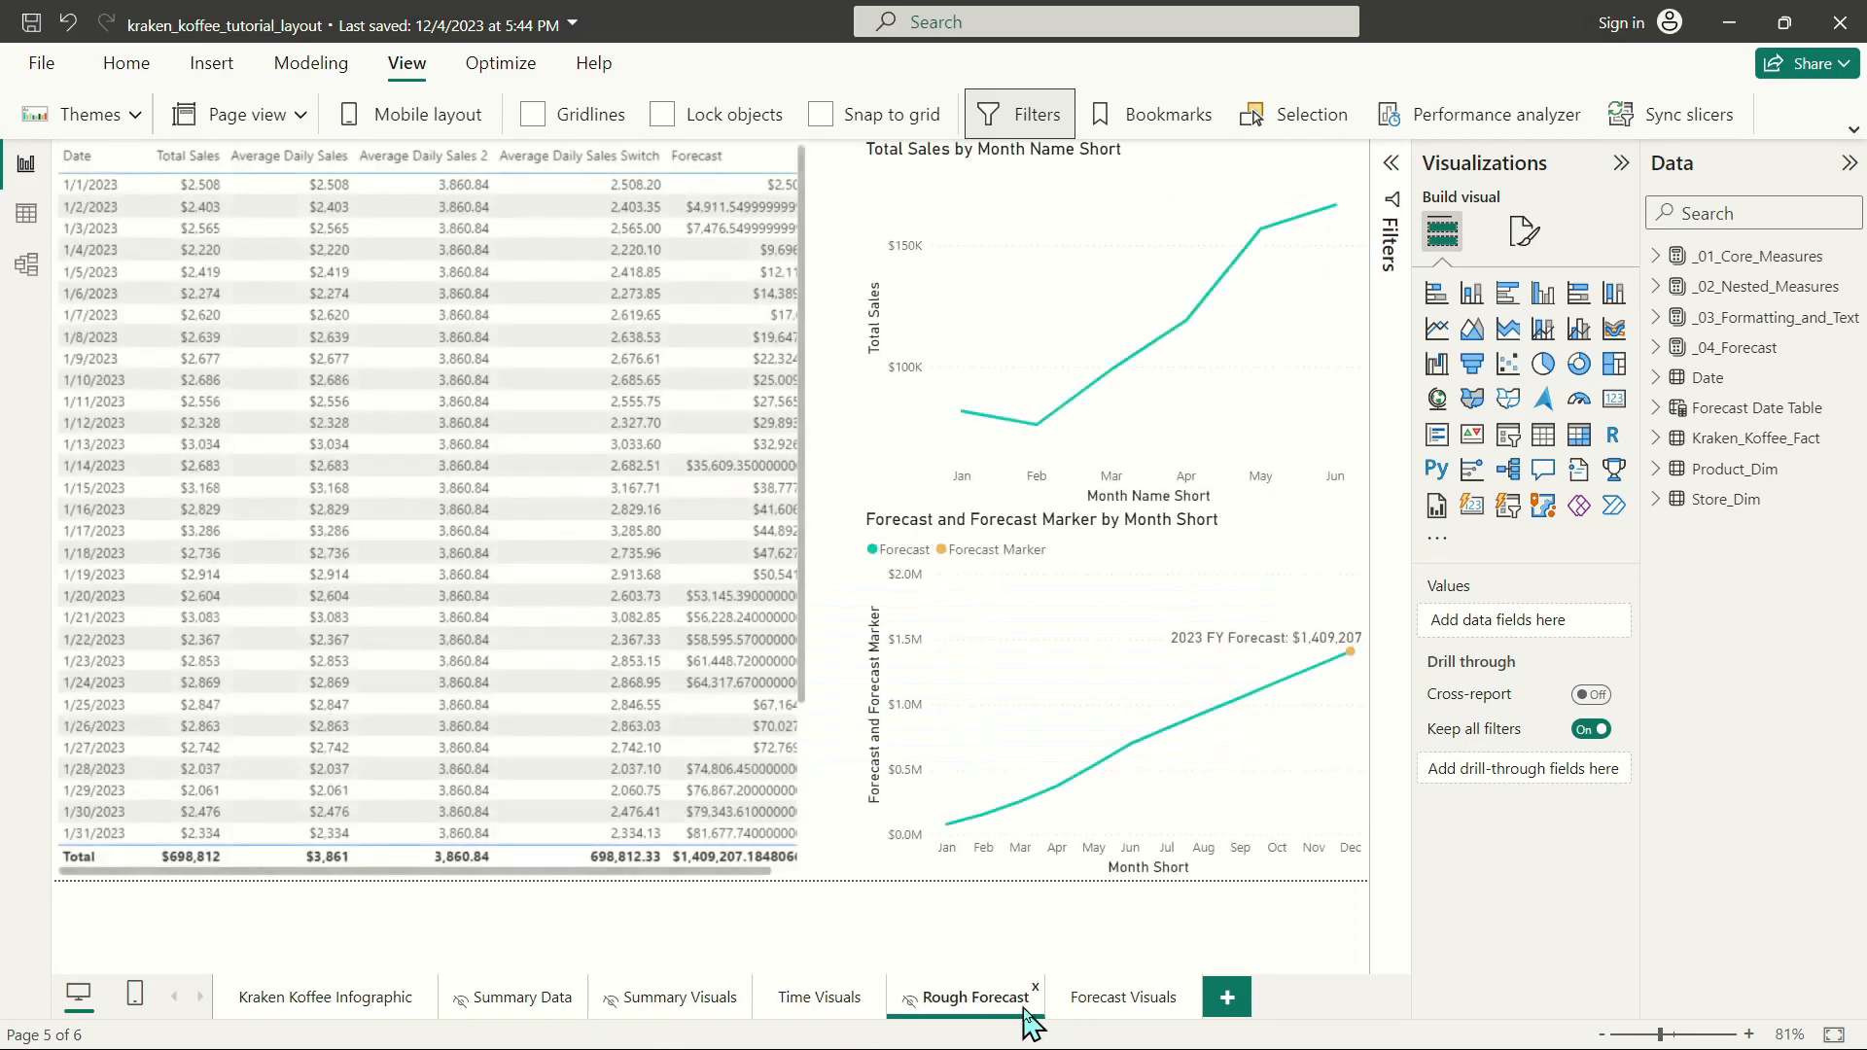
{"action": "left_click", "coordinate": [301, 1006]}
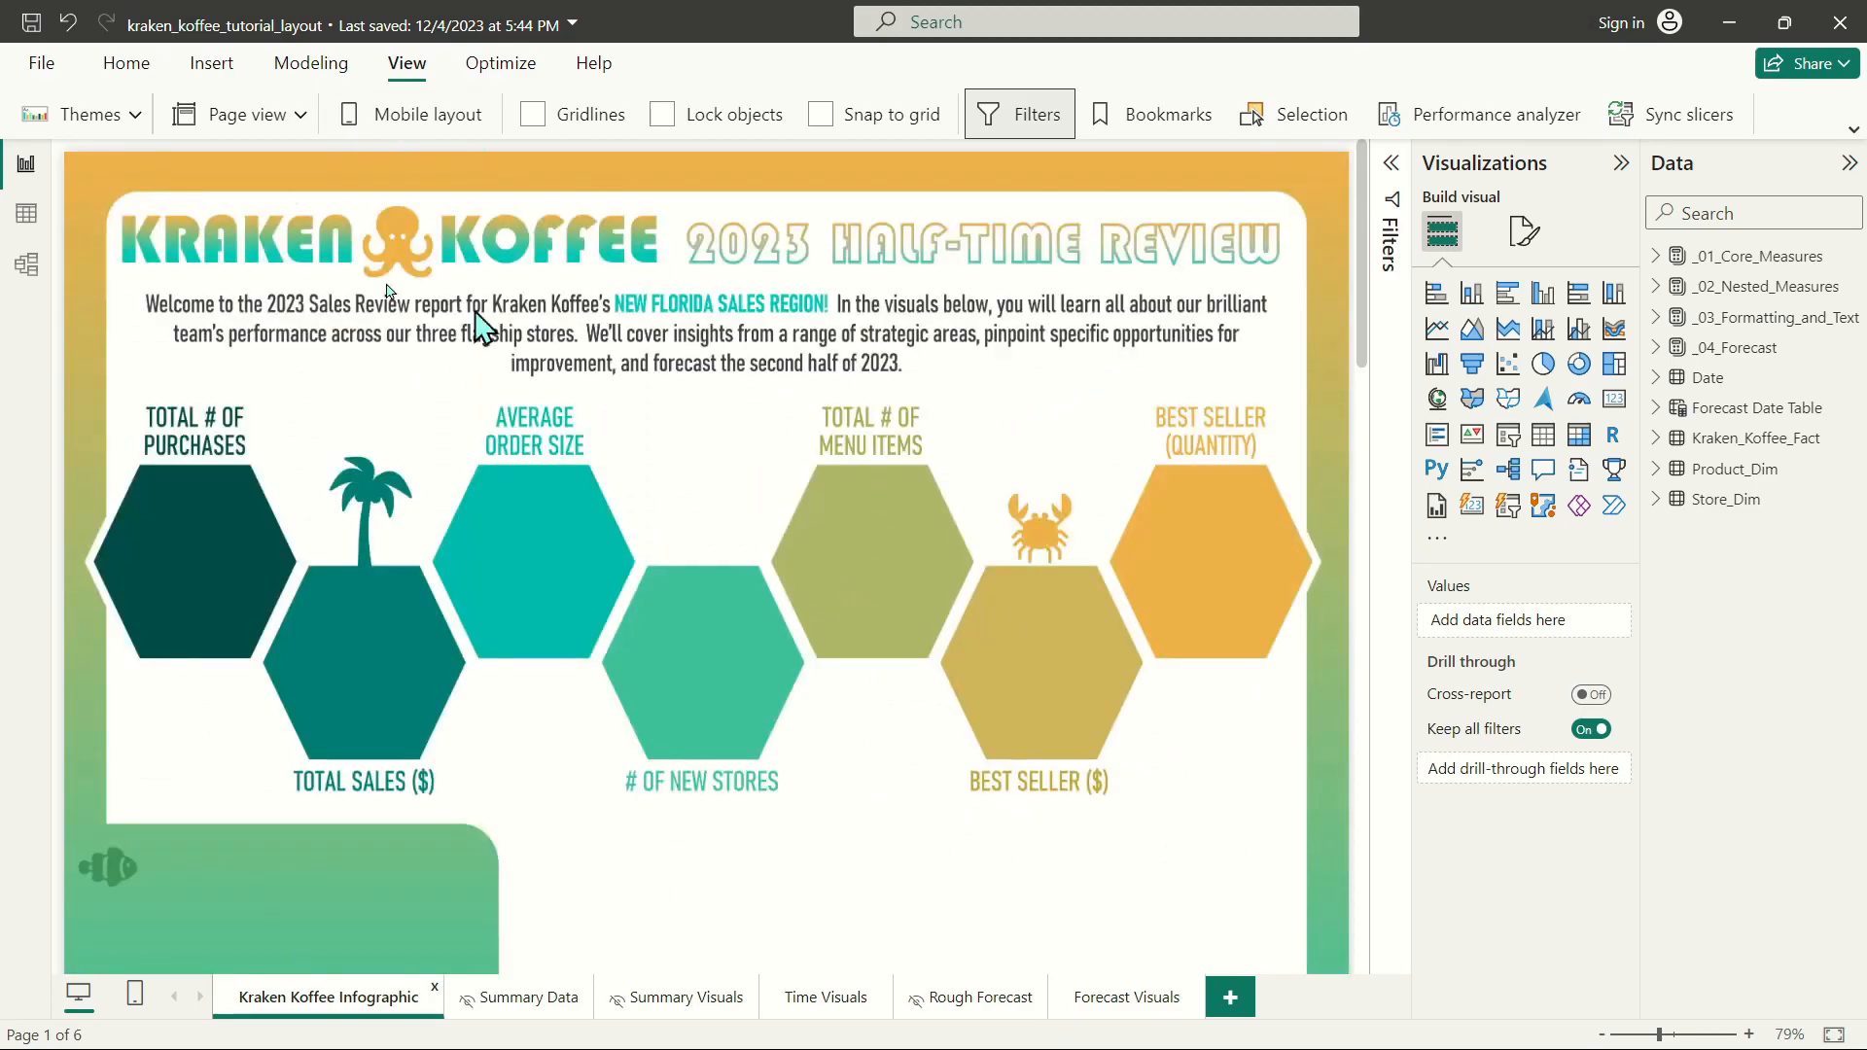